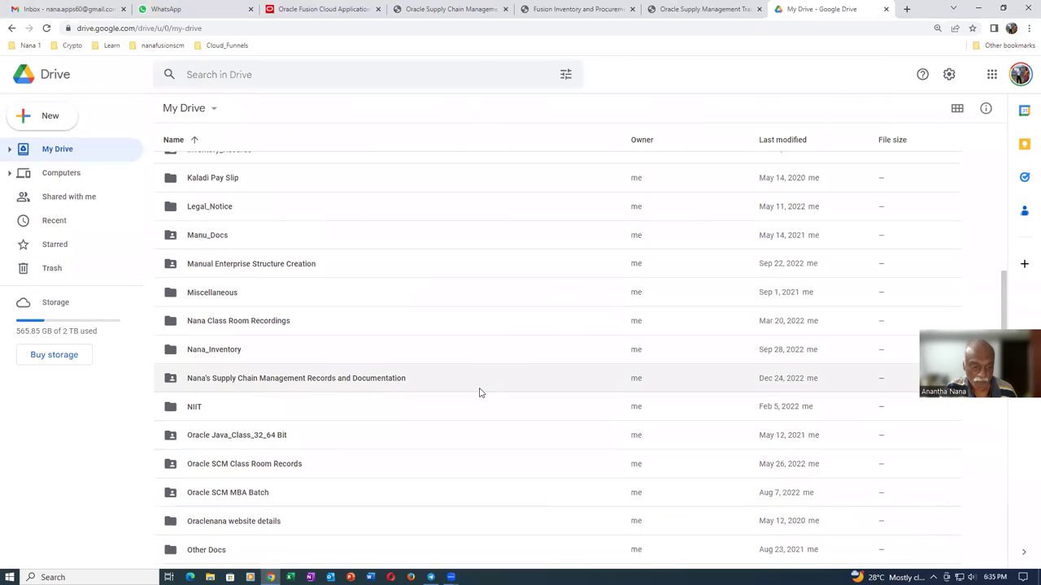
- Open the Supply Chain Management Records and Documentation folder and point out its Fusion Inventory, Order Management and Procurement subfolders
{"action": "left_click", "coordinate": [465, 388]}
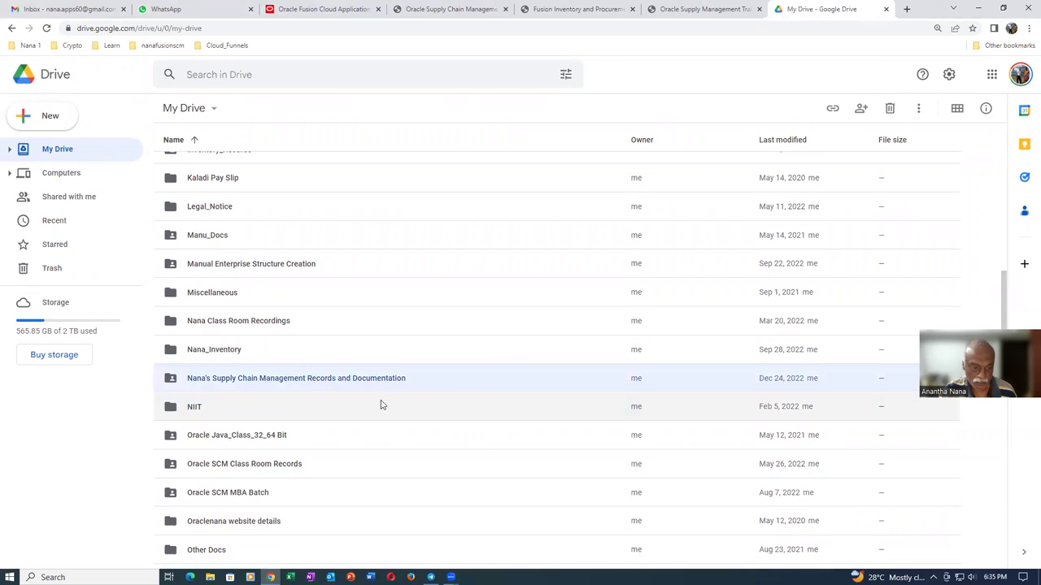
{"action": "double_click", "coordinate": [435, 384]}
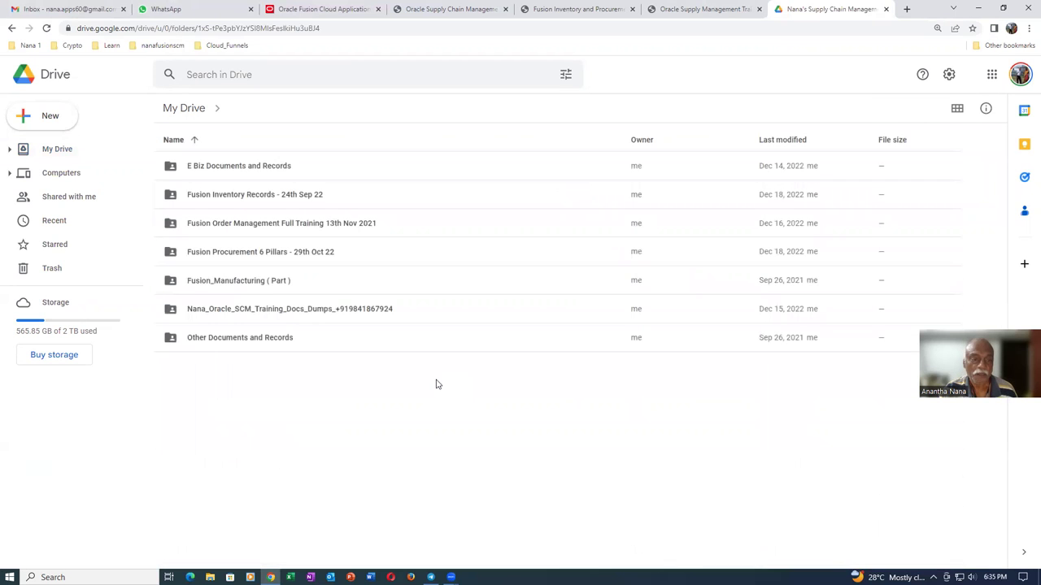
{"action": "left_click", "coordinate": [389, 202]}
{"action": "left_click", "coordinate": [416, 231]}
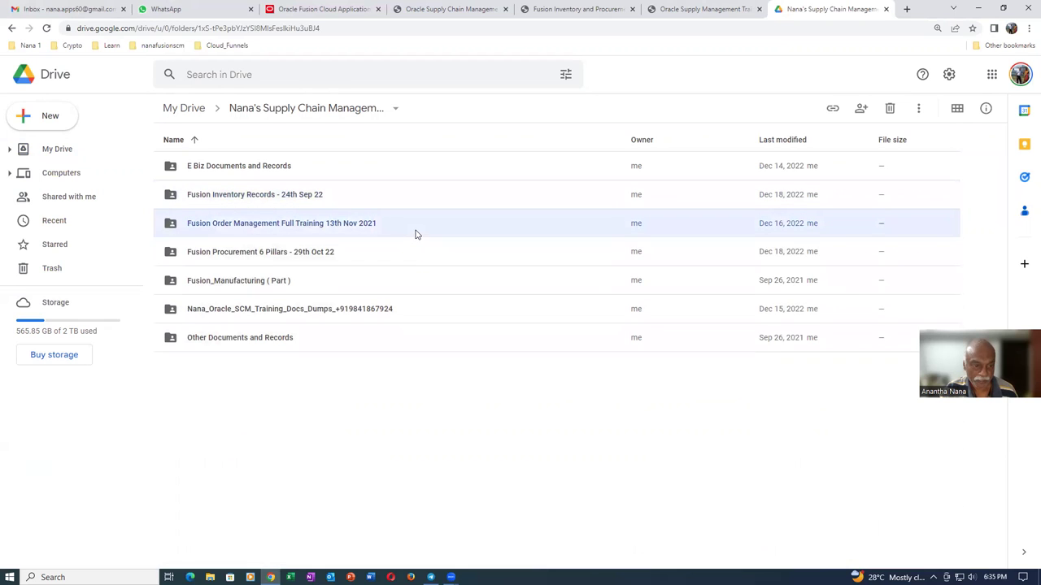
{"action": "left_click", "coordinate": [412, 252]}
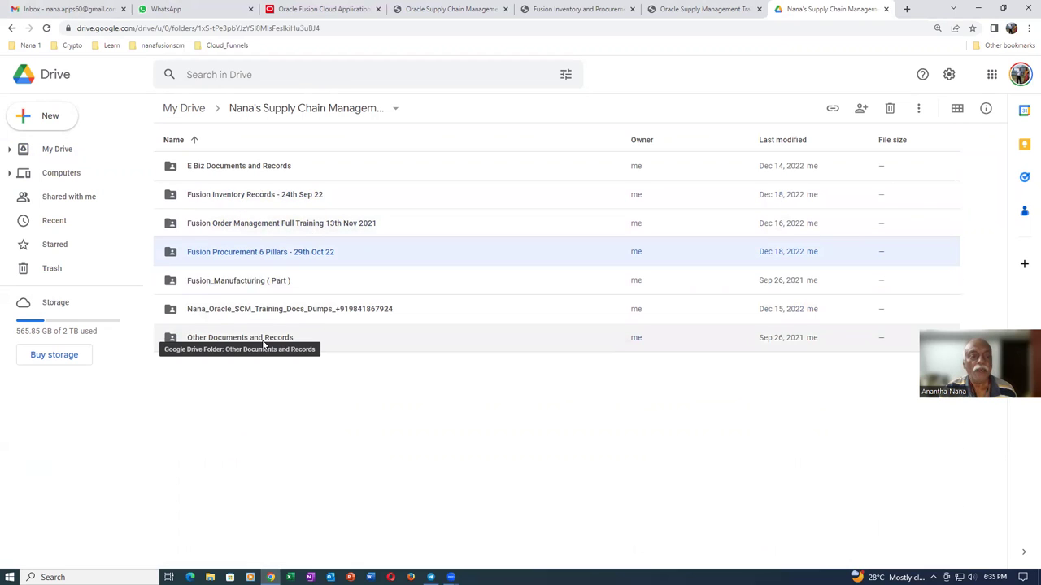
- Try the grid layout for the folder's contents, return to the list layout and clear the selection
{"action": "left_click", "coordinate": [958, 109]}
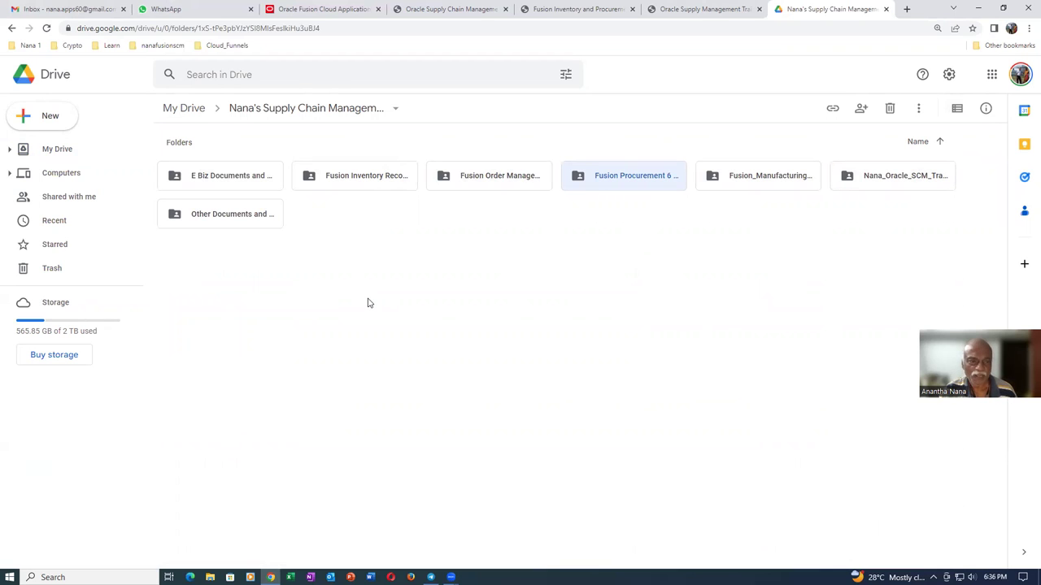
{"action": "left_click", "coordinate": [958, 110]}
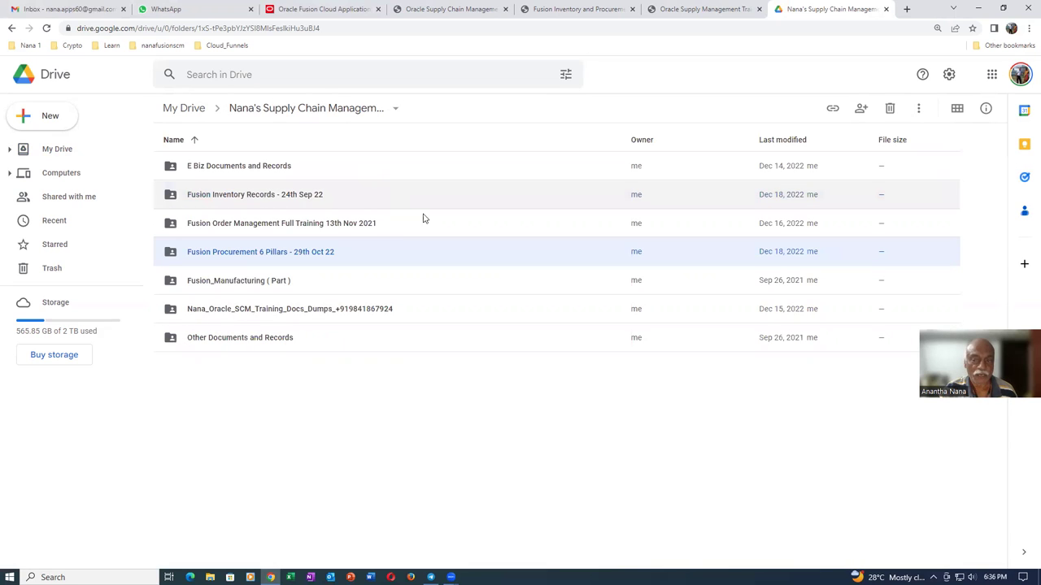
{"action": "left_click", "coordinate": [339, 439]}
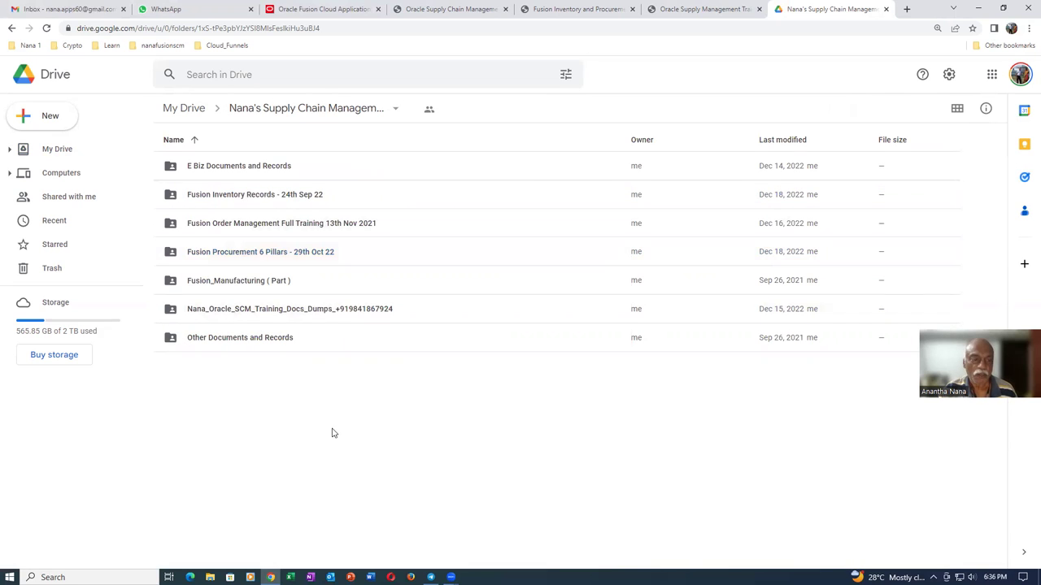
- Open the Fusion Inventory Records - 24th Sep 22 folder and look through its recordings and documents
{"action": "left_click", "coordinate": [387, 207]}
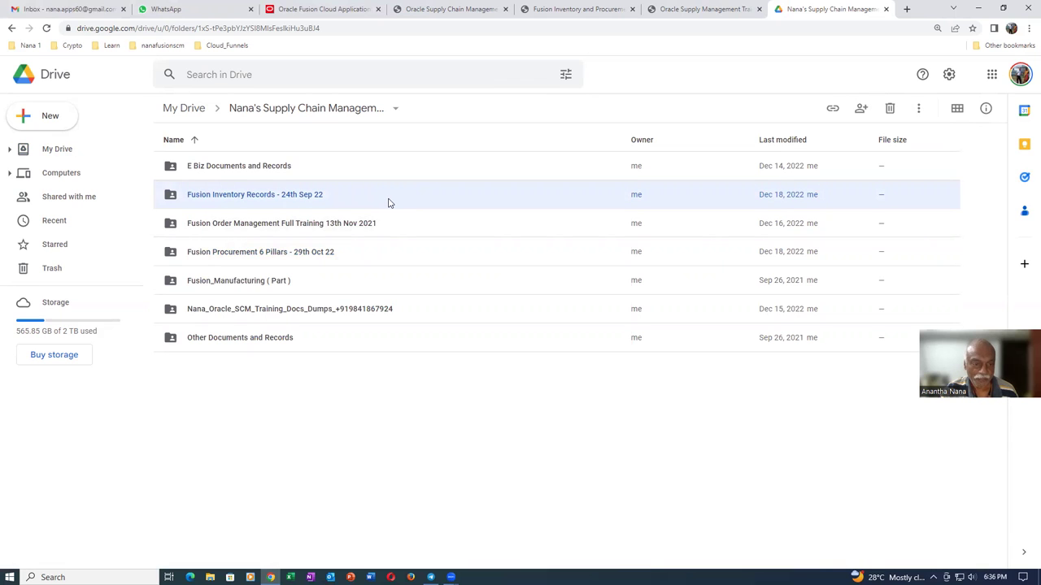
{"action": "double_click", "coordinate": [388, 203]}
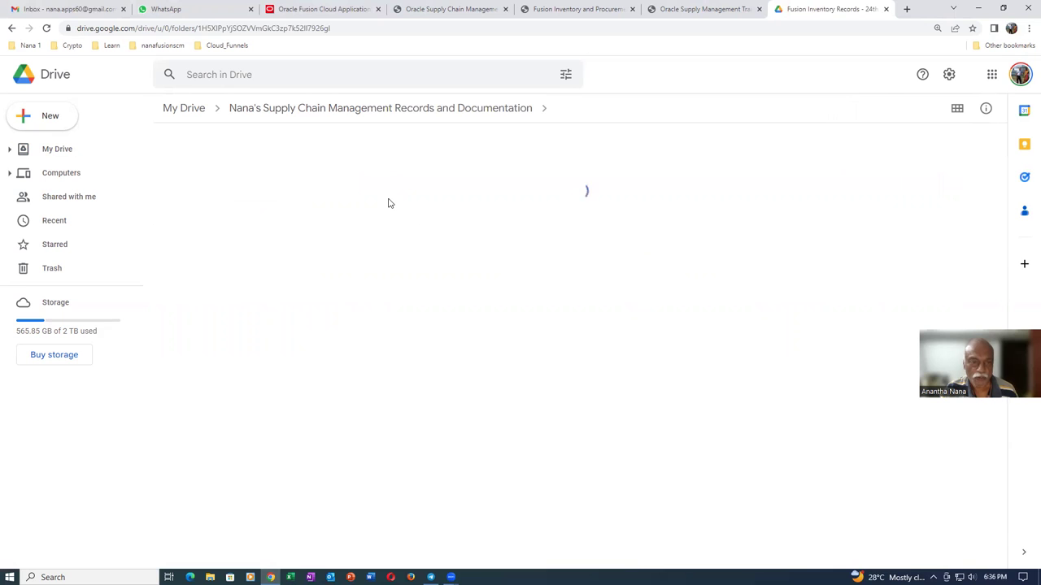
{"action": "scroll", "coordinate": [358, 236], "scroll_direction": "down", "scroll_amount": 3}
{"action": "scroll", "coordinate": [358, 238], "scroll_direction": "down", "scroll_amount": 7}
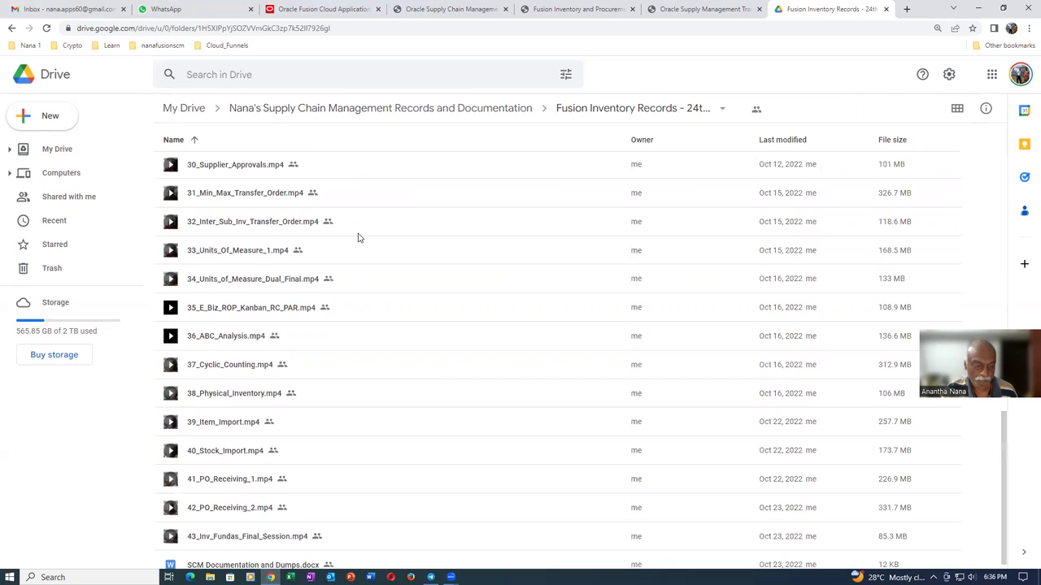
{"action": "scroll", "coordinate": [358, 237], "scroll_direction": "down", "scroll_amount": 1}
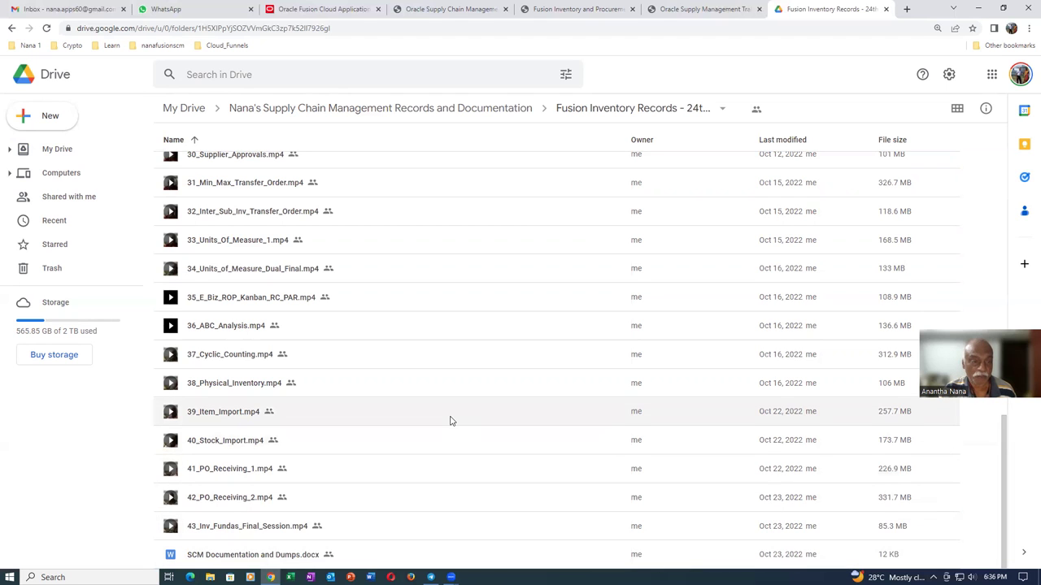
{"action": "scroll", "coordinate": [451, 421], "scroll_direction": "up", "scroll_amount": 8}
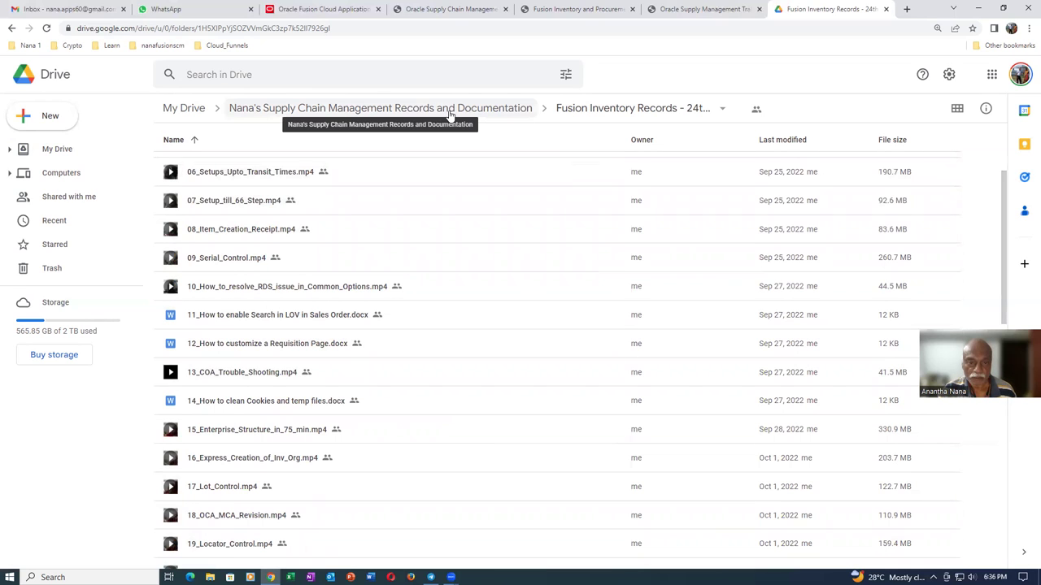
- Go back to the parent folder and reopen the Fusion Inventory Records - 24th Sep 22 folder
{"action": "left_click", "coordinate": [384, 114]}
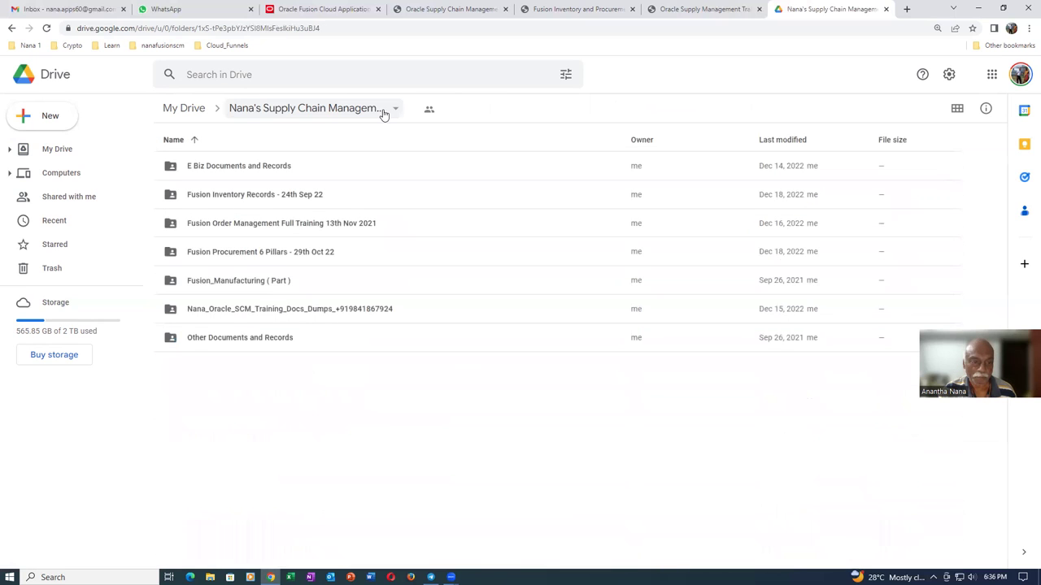
{"action": "left_click", "coordinate": [361, 197]}
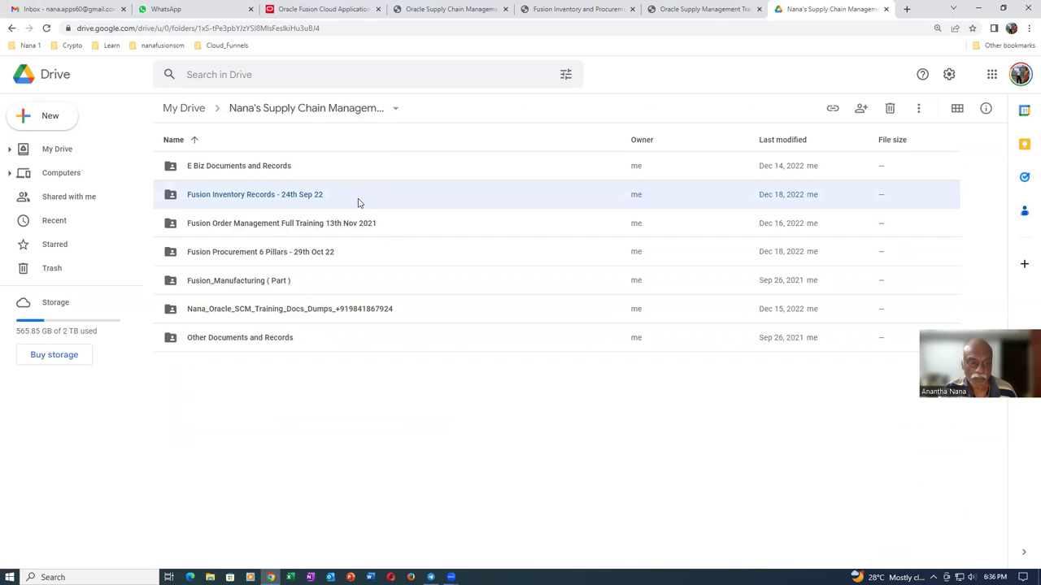
{"action": "double_click", "coordinate": [358, 203]}
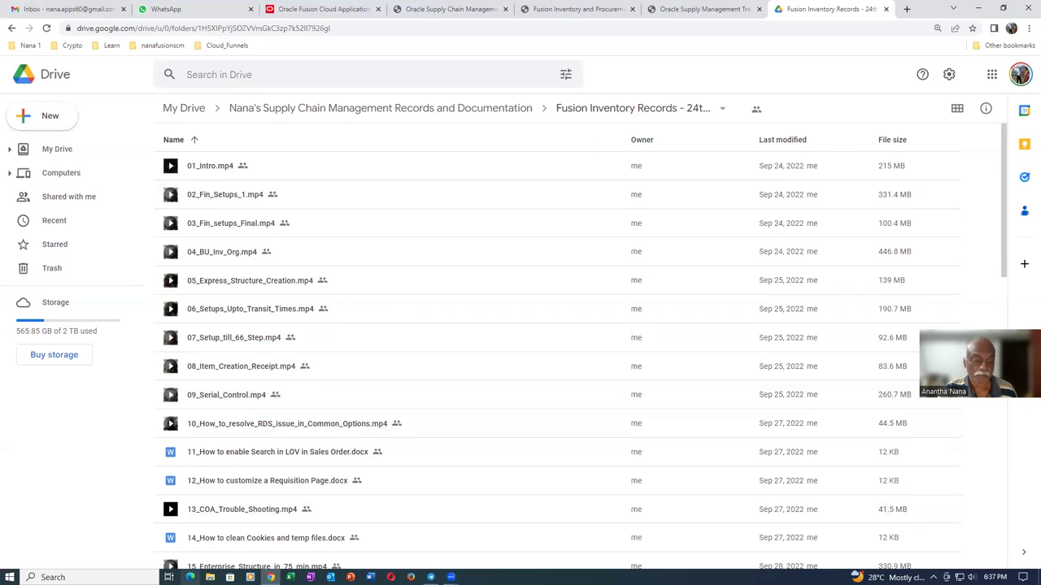
- Search the web for "ccleaner download" in a new browser tab
{"action": "left_click", "coordinate": [908, 9]}
{"action": "type", "text": "c cleaner download"}
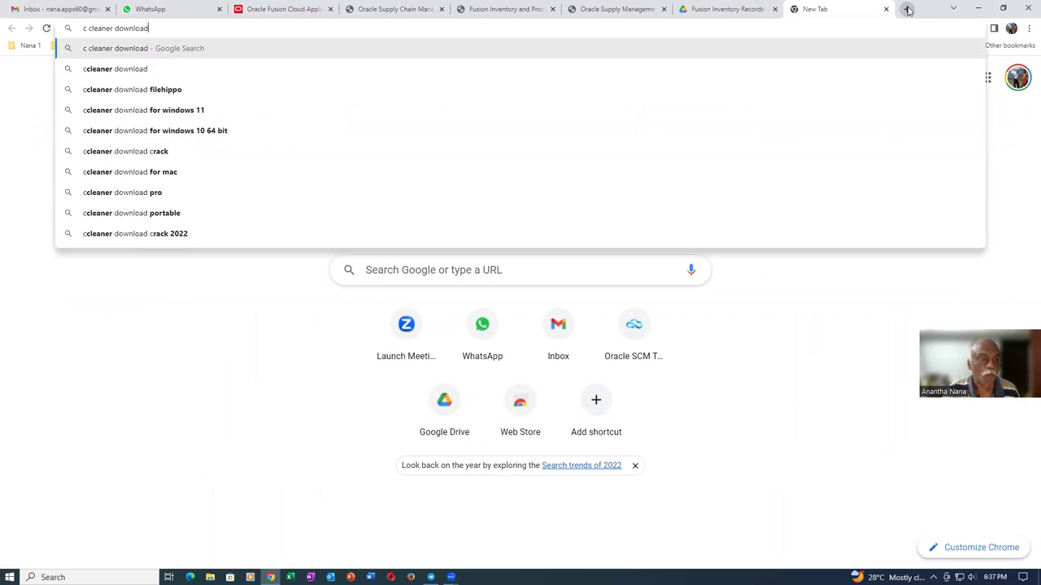
{"action": "key", "text": "Down"}
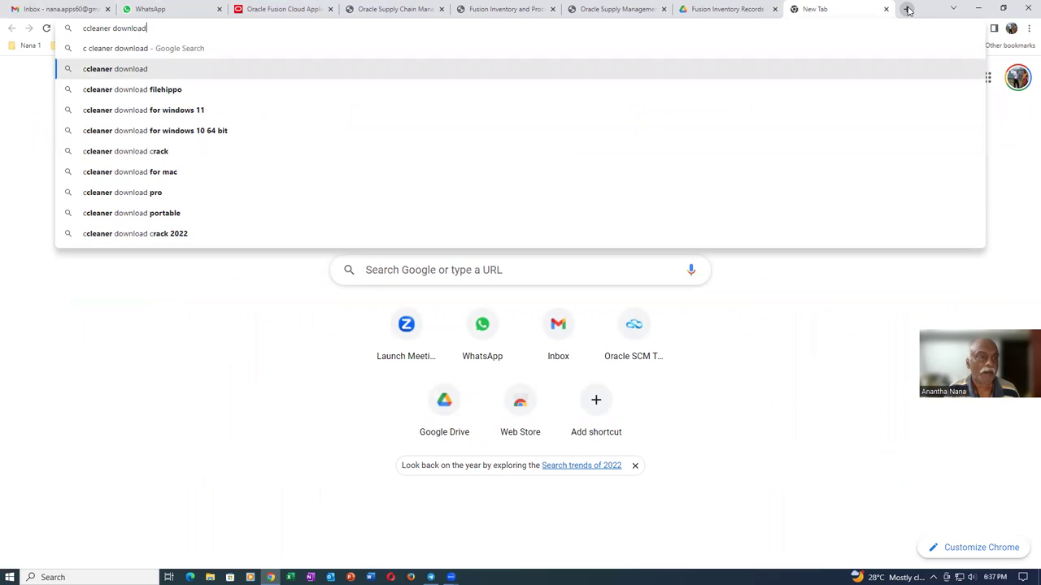
{"action": "key", "text": "Return"}
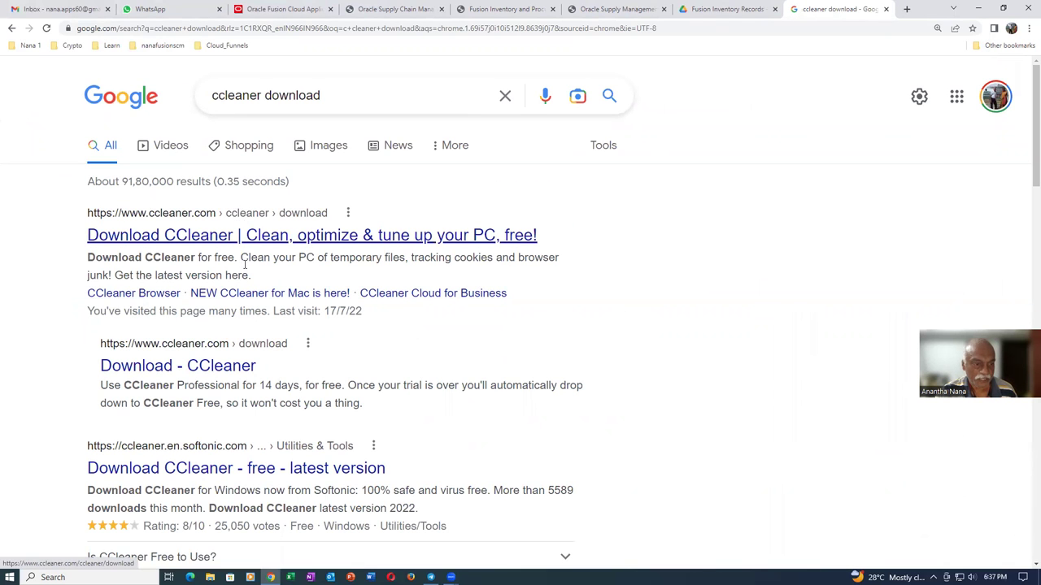
- Open the official CCleaner download result in a new tab and accept the site's cookies
{"action": "right_click", "coordinate": [253, 236]}
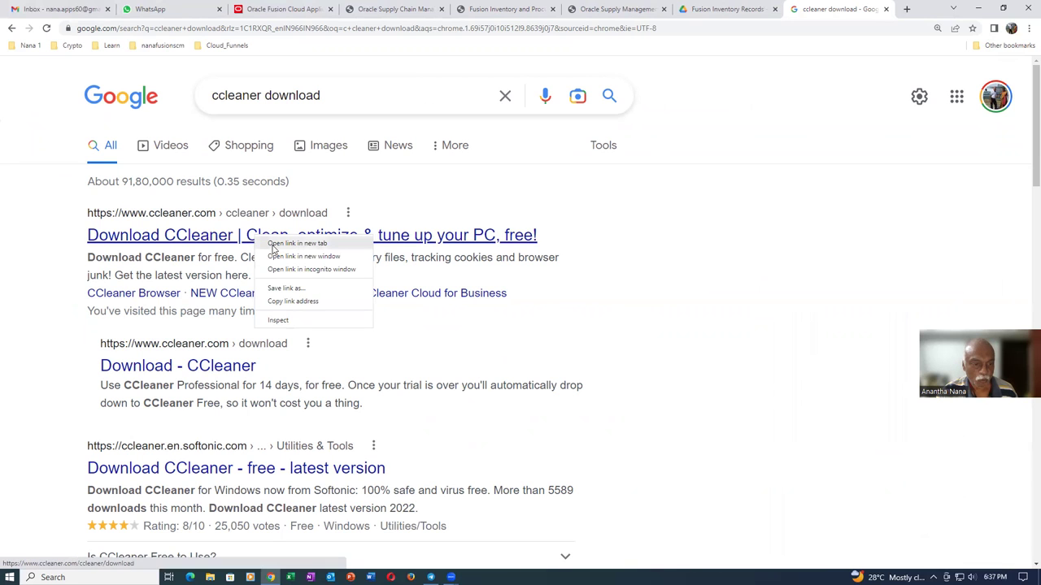
{"action": "left_click", "coordinate": [296, 243]}
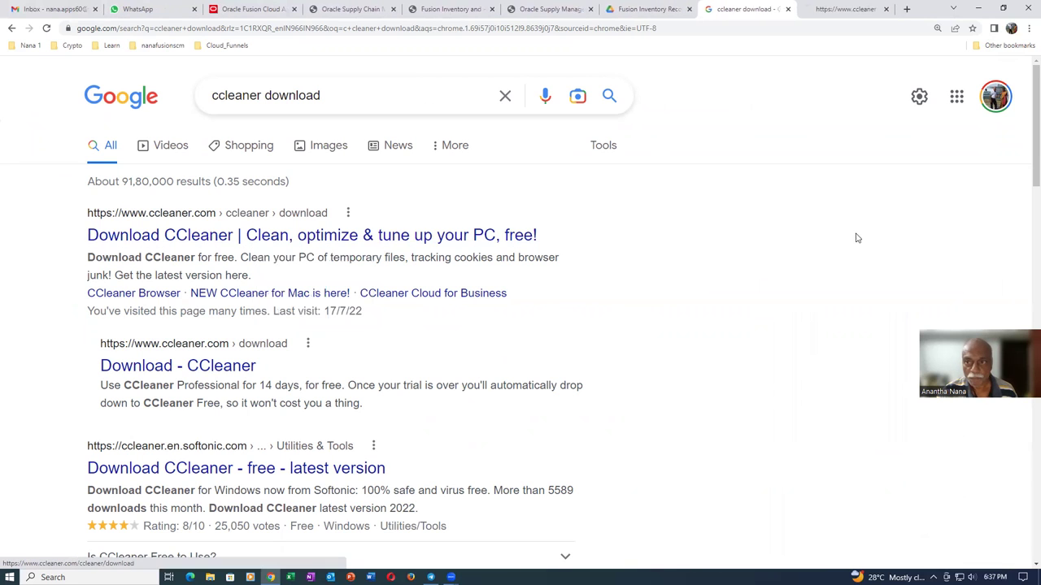
{"action": "left_click", "coordinate": [847, 12]}
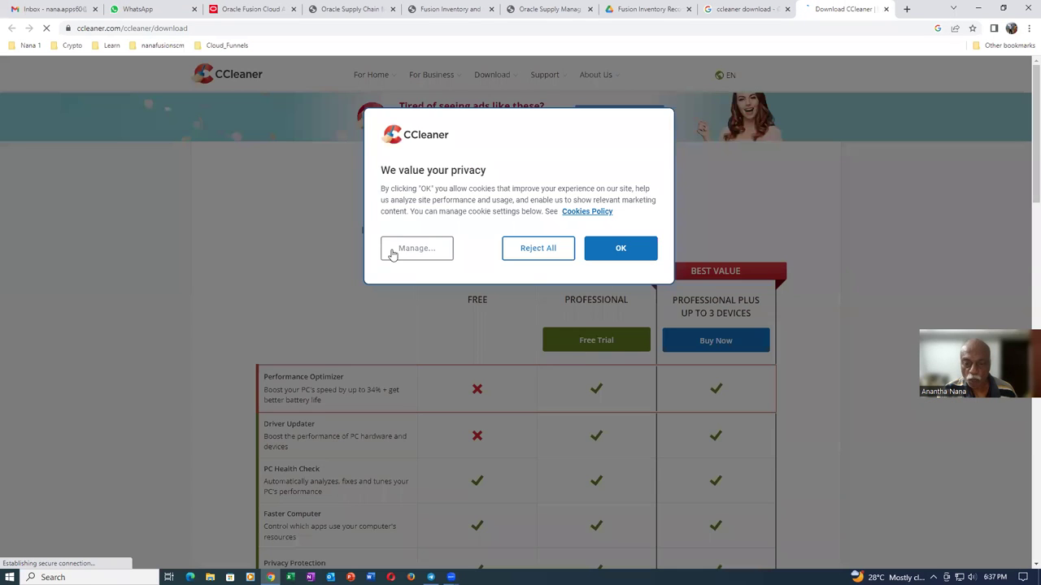
{"action": "left_click", "coordinate": [609, 259]}
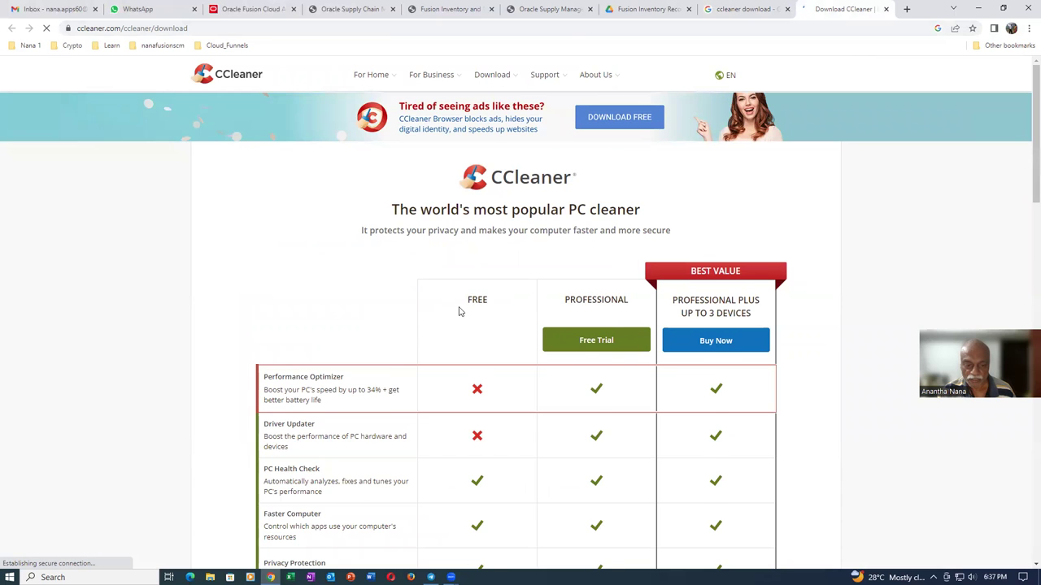
- Download the free edition of CCleaner and keep the flagged installer ccsetup607.exe despite the harmful-file warning
{"action": "scroll", "coordinate": [459, 312], "scroll_direction": "down", "scroll_amount": 5}
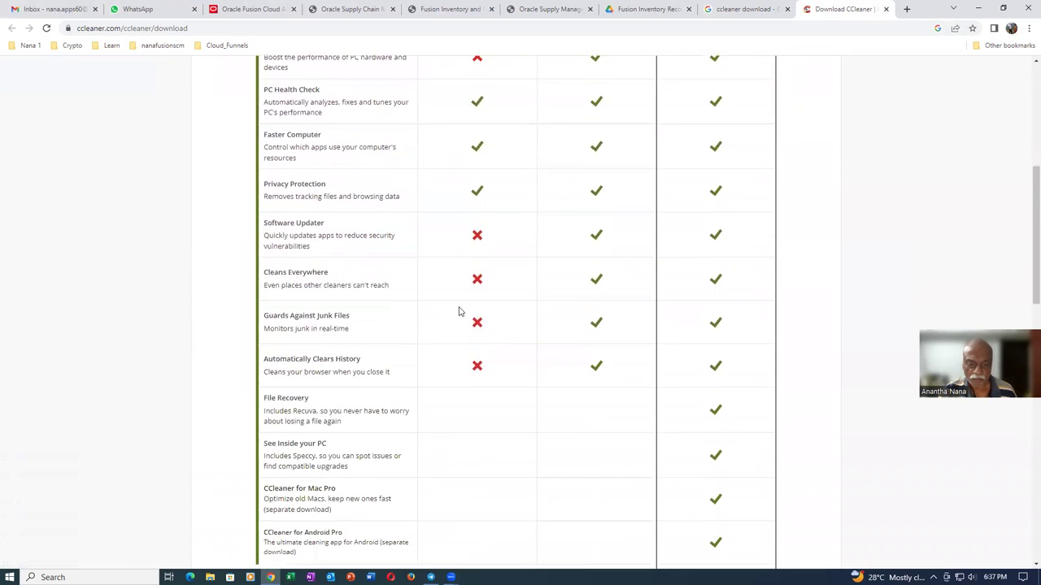
{"action": "scroll", "coordinate": [459, 312], "scroll_direction": "down", "scroll_amount": 3}
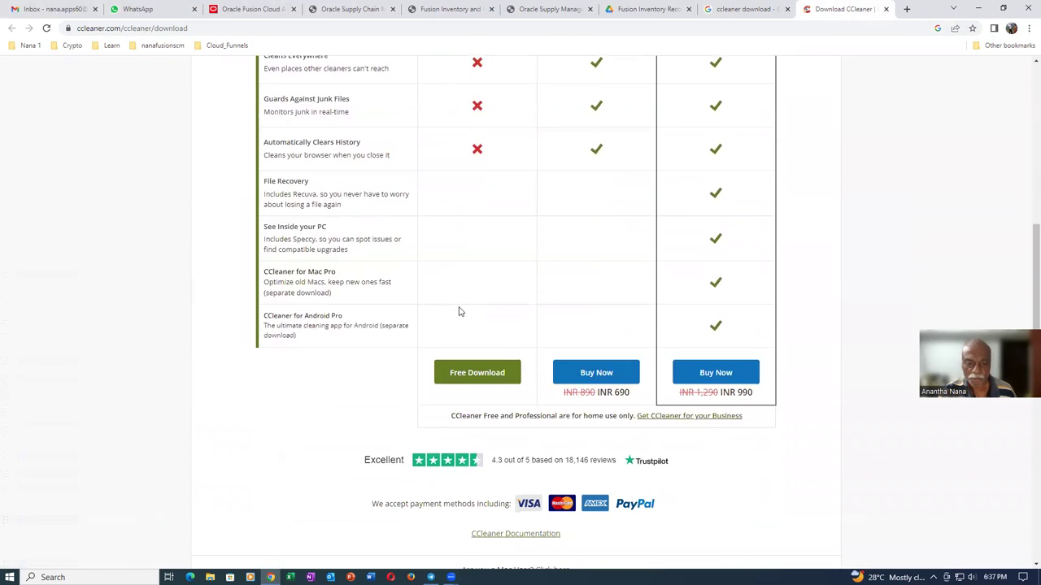
{"action": "left_click", "coordinate": [494, 374]}
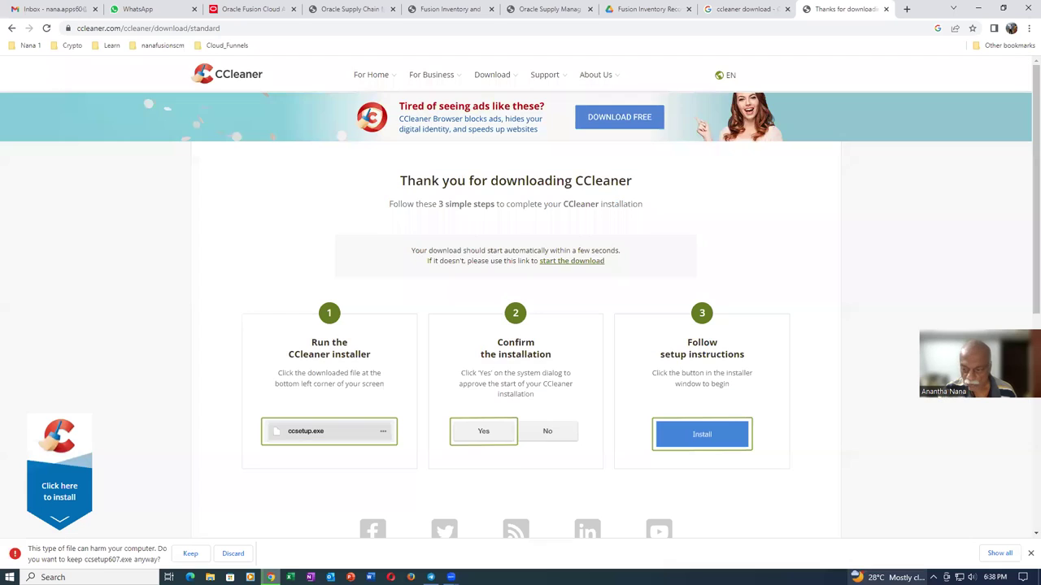
{"action": "left_click", "coordinate": [988, 552]}
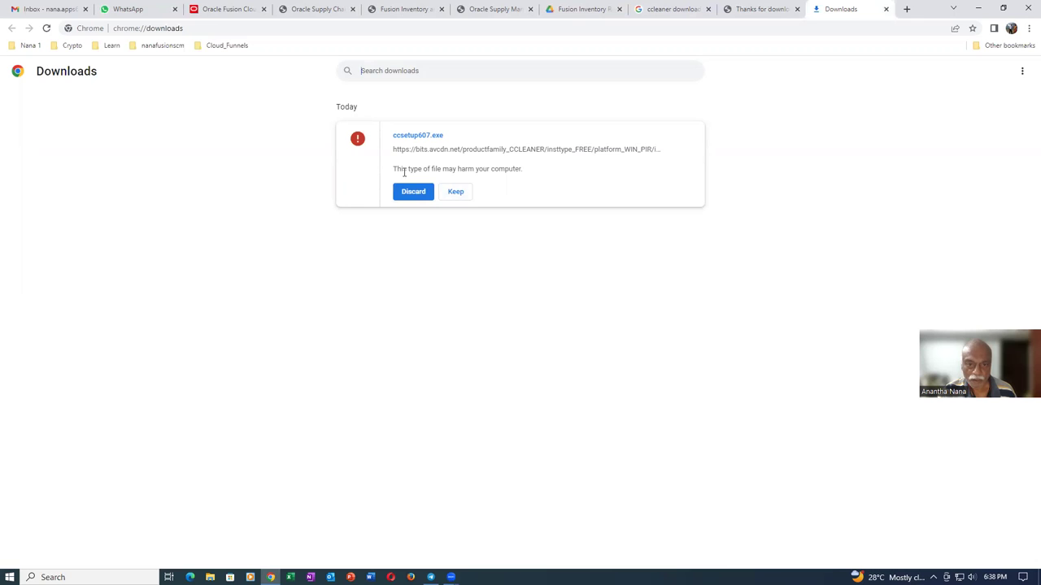
{"action": "left_click", "coordinate": [457, 193]}
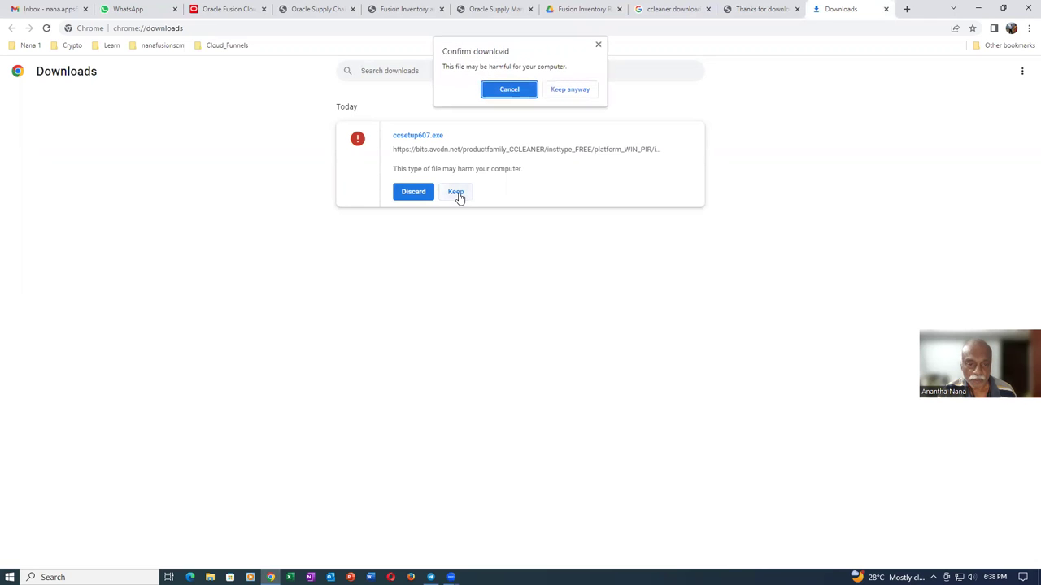
{"action": "left_click", "coordinate": [559, 91]}
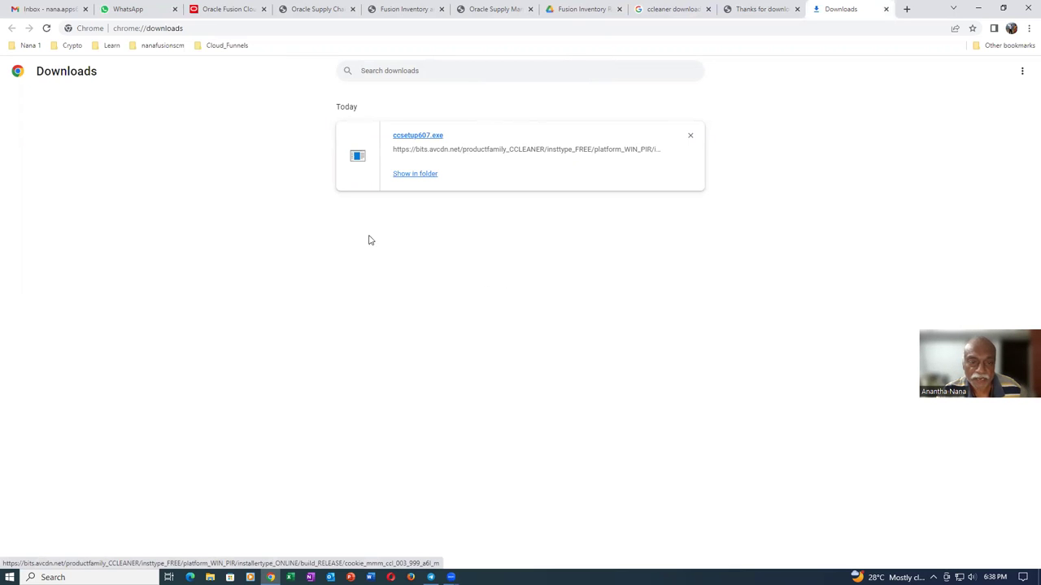
- Launch the ccsetup607.exe installer, quit the setup without installing, and close the downloads list
{"action": "left_click", "coordinate": [418, 136]}
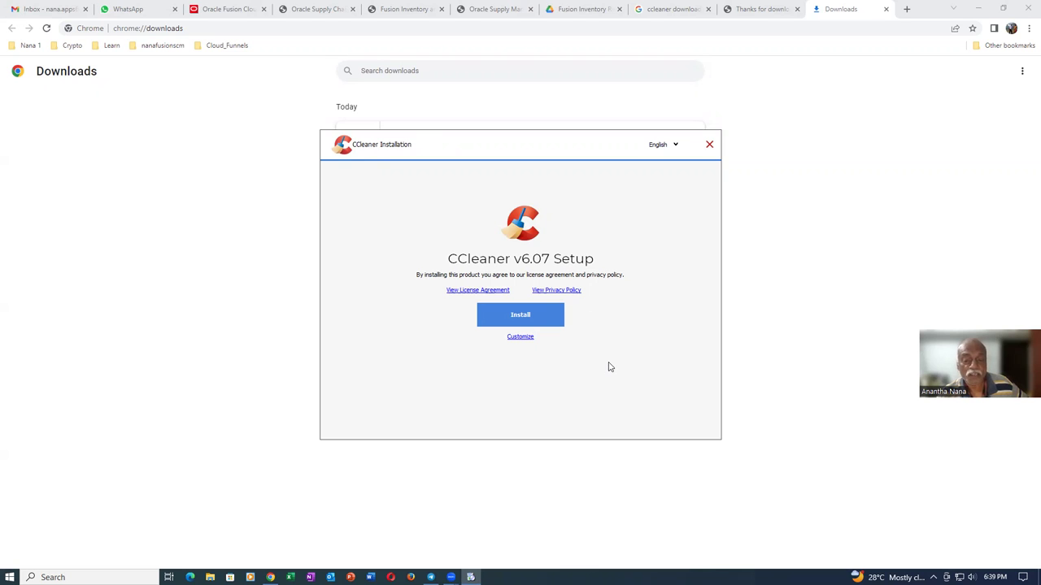
{"action": "left_click", "coordinate": [709, 144]}
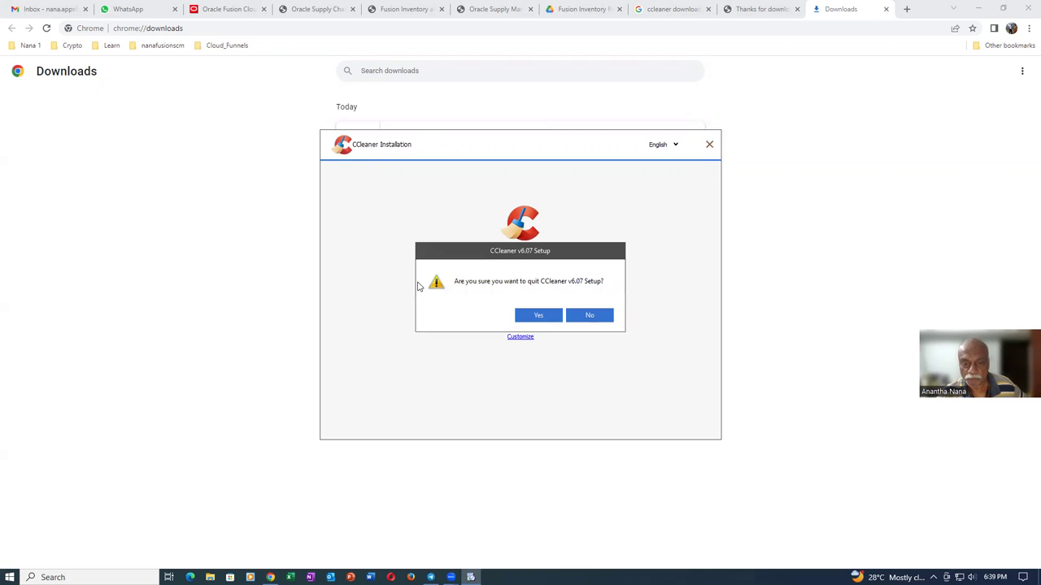
{"action": "left_click", "coordinate": [536, 318]}
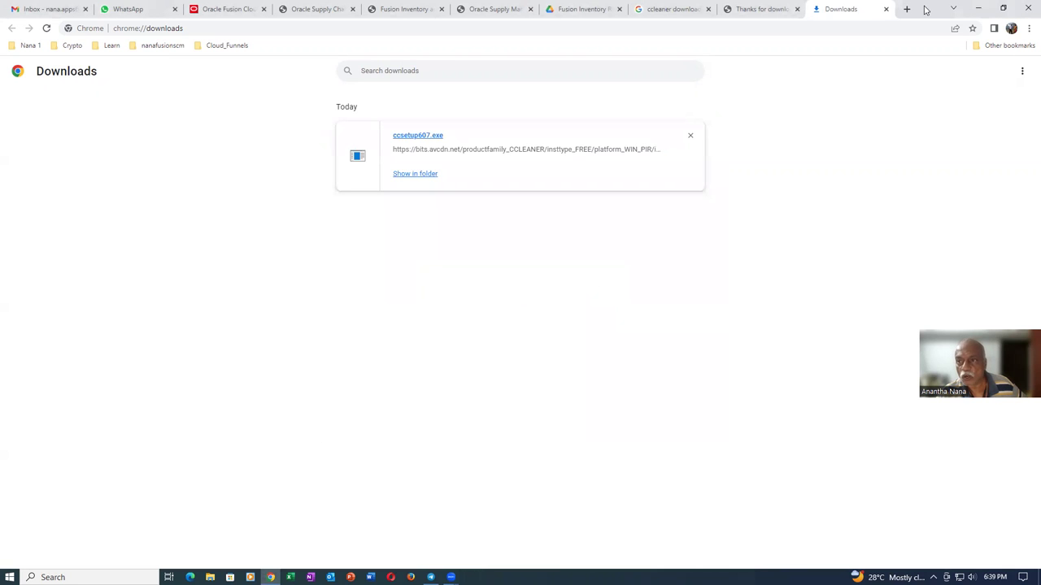
{"action": "left_click", "coordinate": [886, 9]}
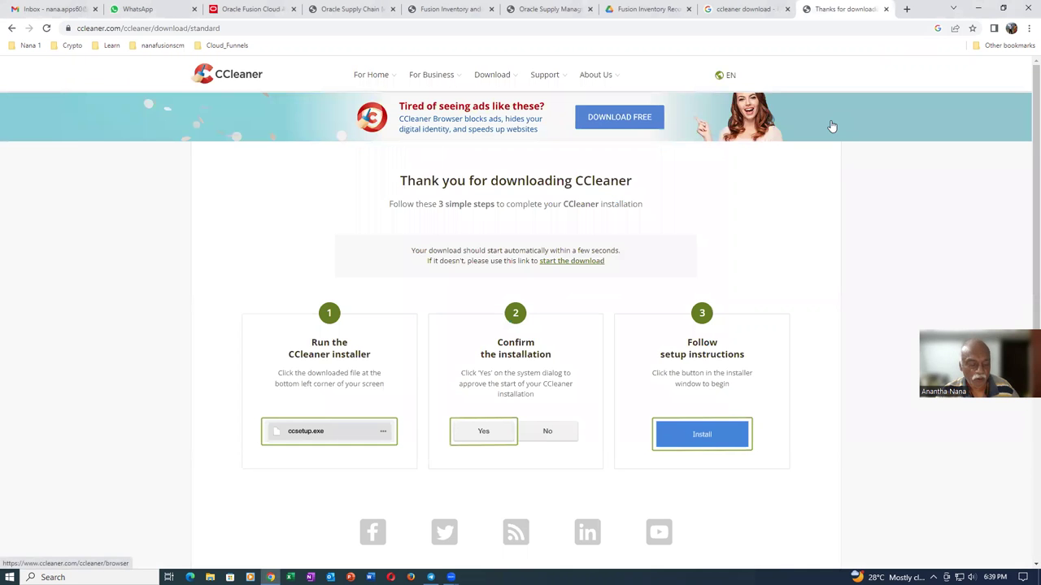
- Show the desktop and start the installed copy of CCleaner from its desktop shortcut
{"action": "key", "text": "super+d"}
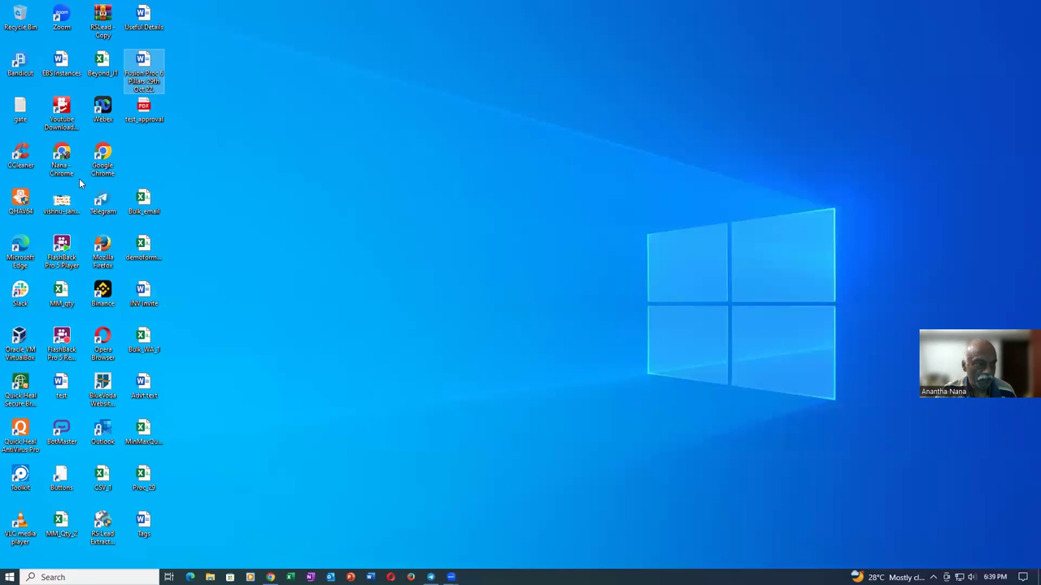
{"action": "left_click", "coordinate": [20, 163]}
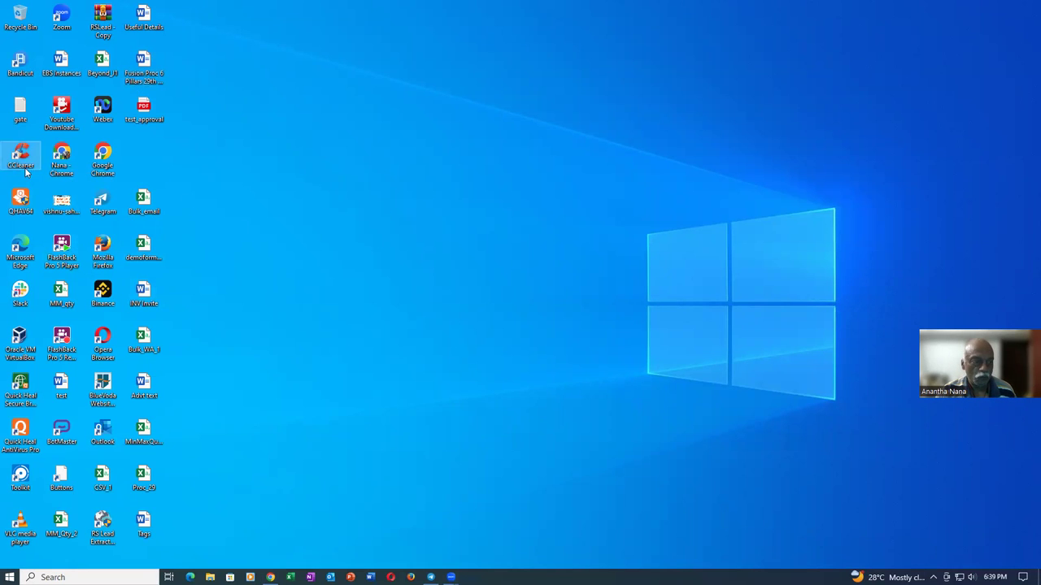
{"action": "left_click", "coordinate": [23, 166]}
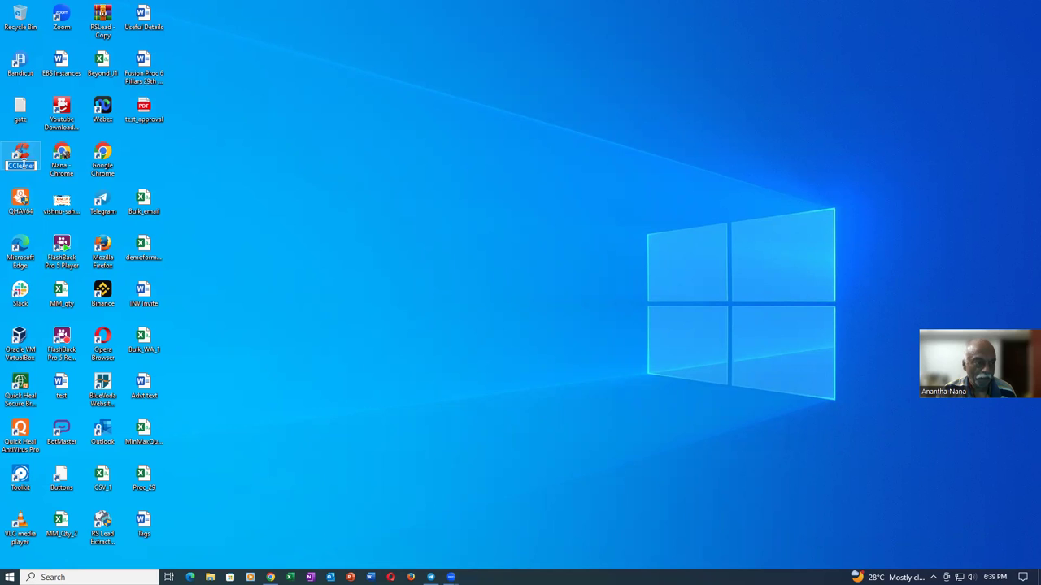
{"action": "key", "text": "Escape"}
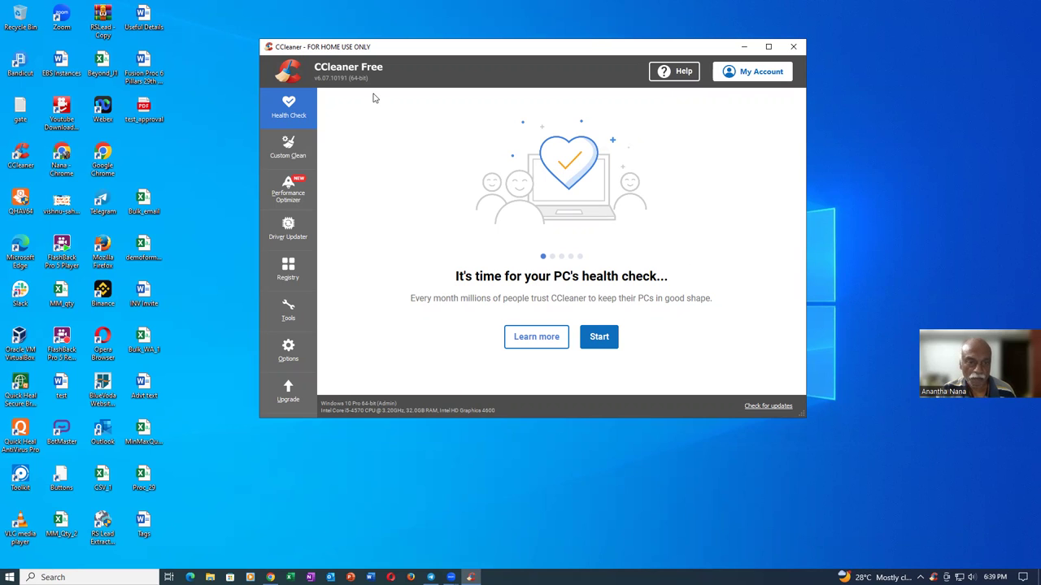
- Run a Custom Clean analysis, declining to close Edge Chromium and Google Chrome
{"action": "left_click", "coordinate": [289, 156]}
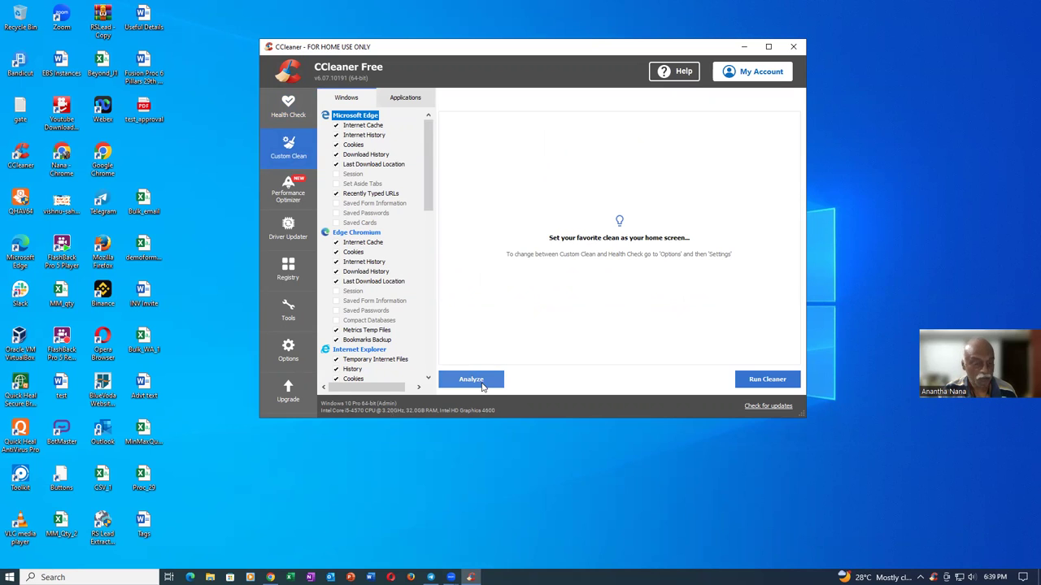
{"action": "left_click", "coordinate": [481, 384]}
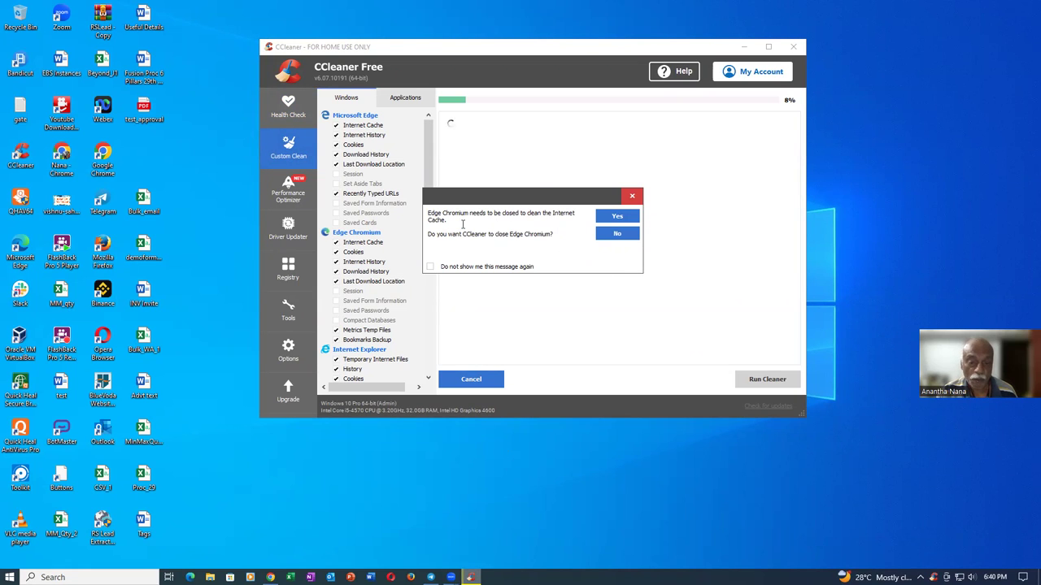
{"action": "left_click", "coordinate": [620, 235]}
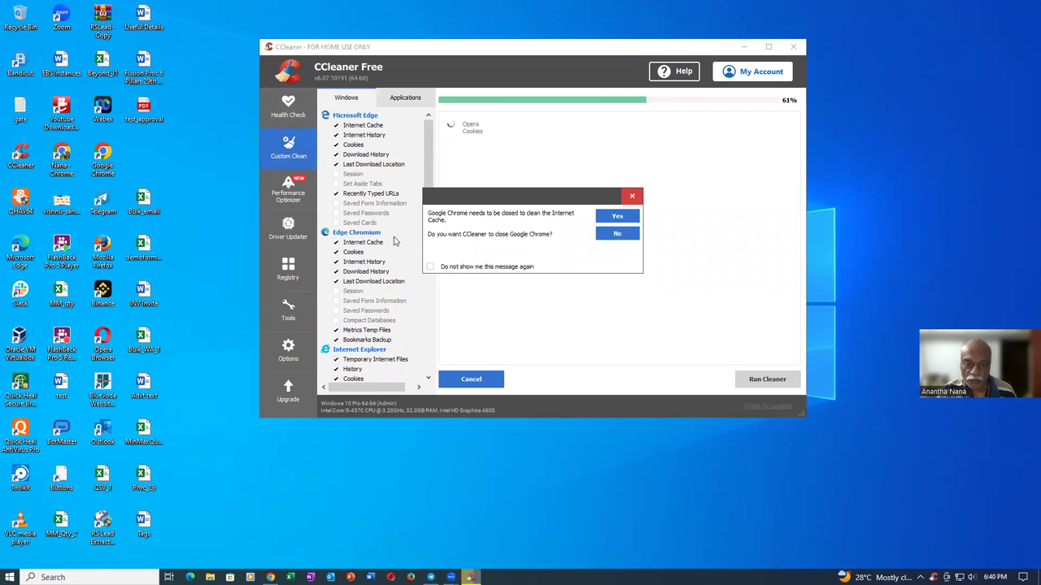
{"action": "left_click", "coordinate": [618, 236]}
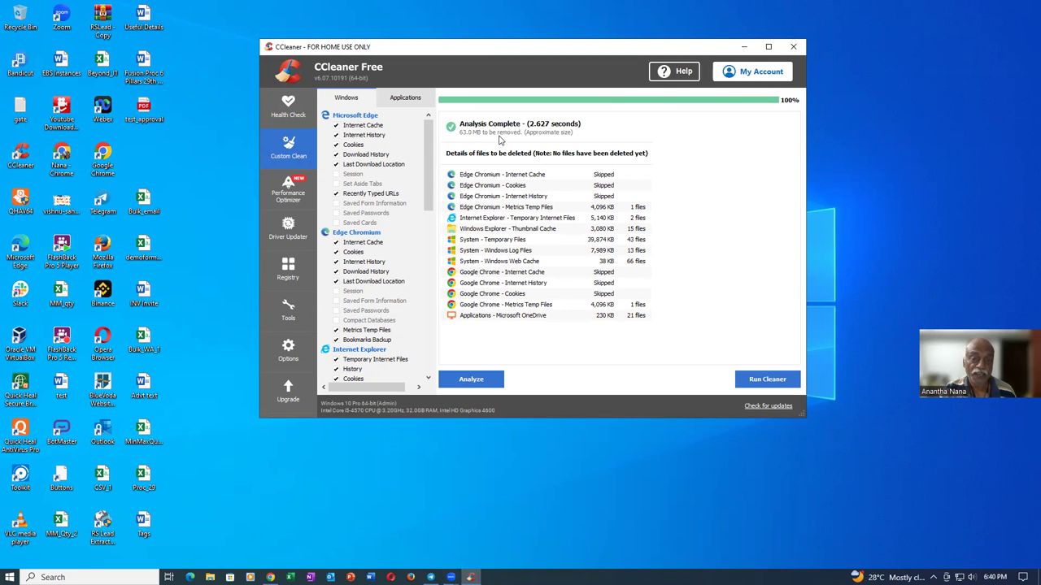
- Run the cleaner on the analyzed files and confirm the deletion, leaving Edge Chromium and Google Chrome open
{"action": "left_click", "coordinate": [768, 380]}
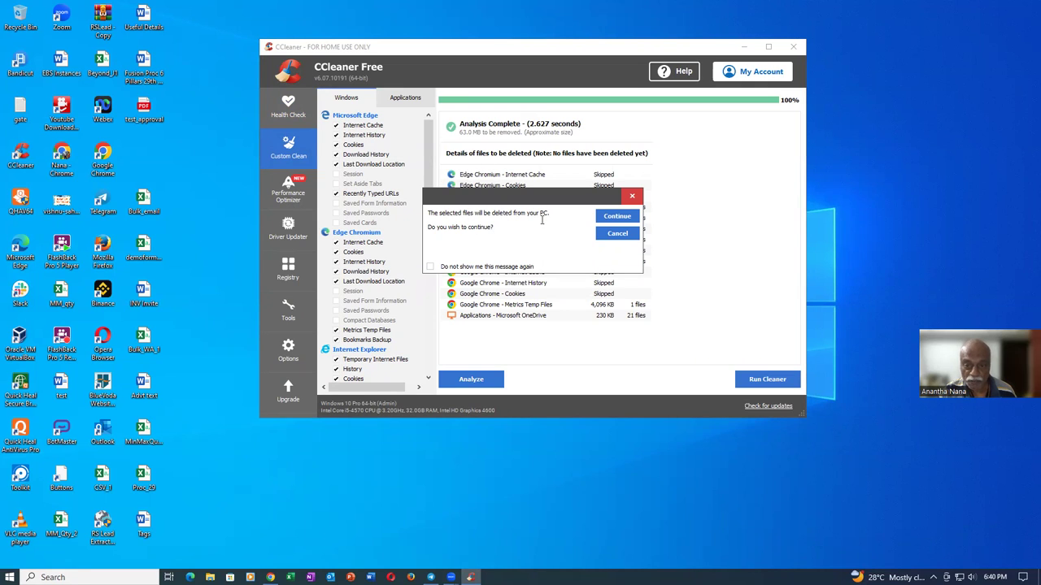
{"action": "left_click", "coordinate": [622, 217]}
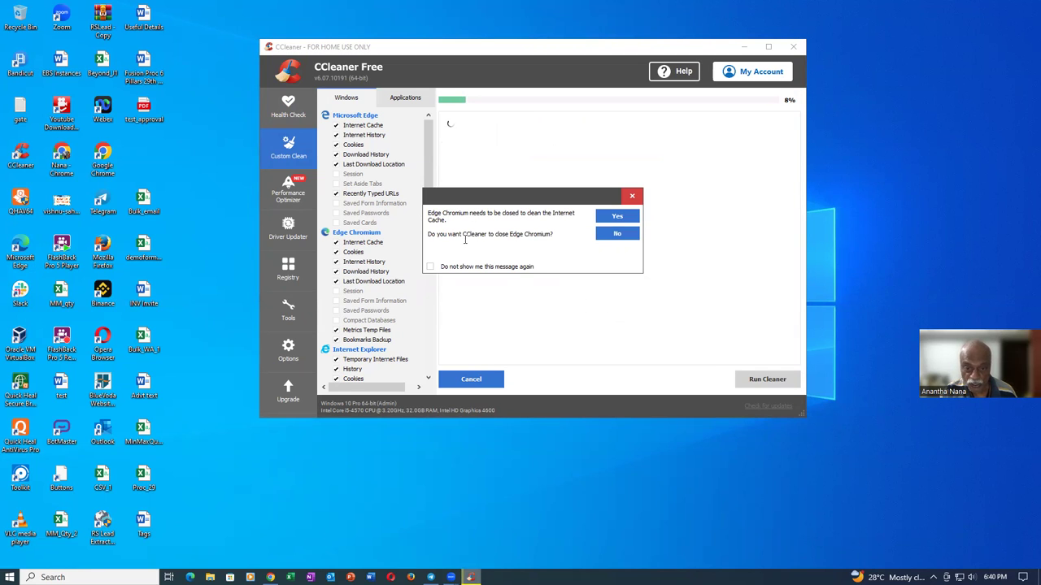
{"action": "left_click", "coordinate": [622, 235]}
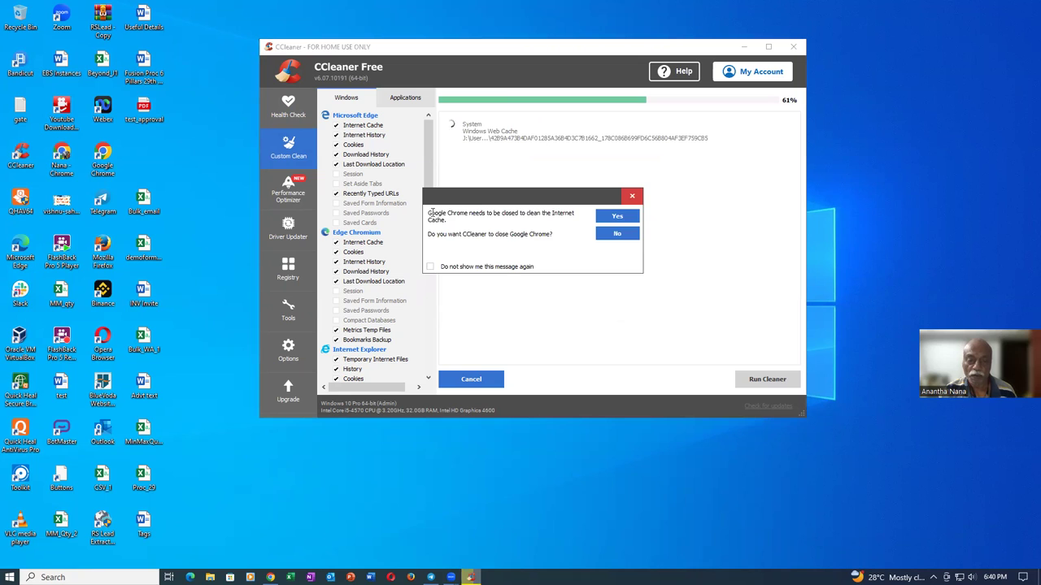
{"action": "left_click", "coordinate": [618, 234]}
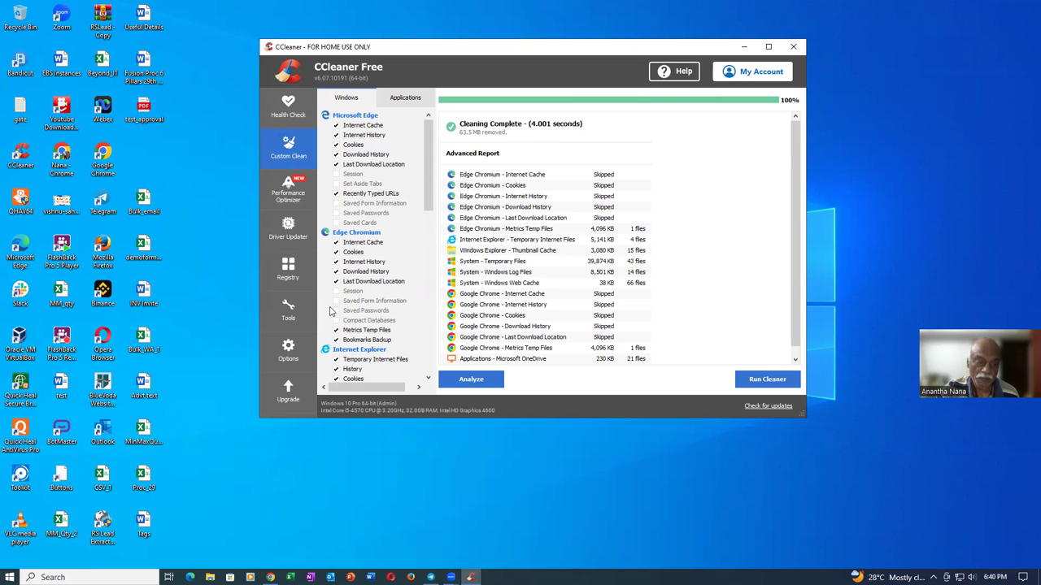
- Scan the registry for issues and fix all selected ones without backing up the registry
{"action": "left_click", "coordinate": [298, 279]}
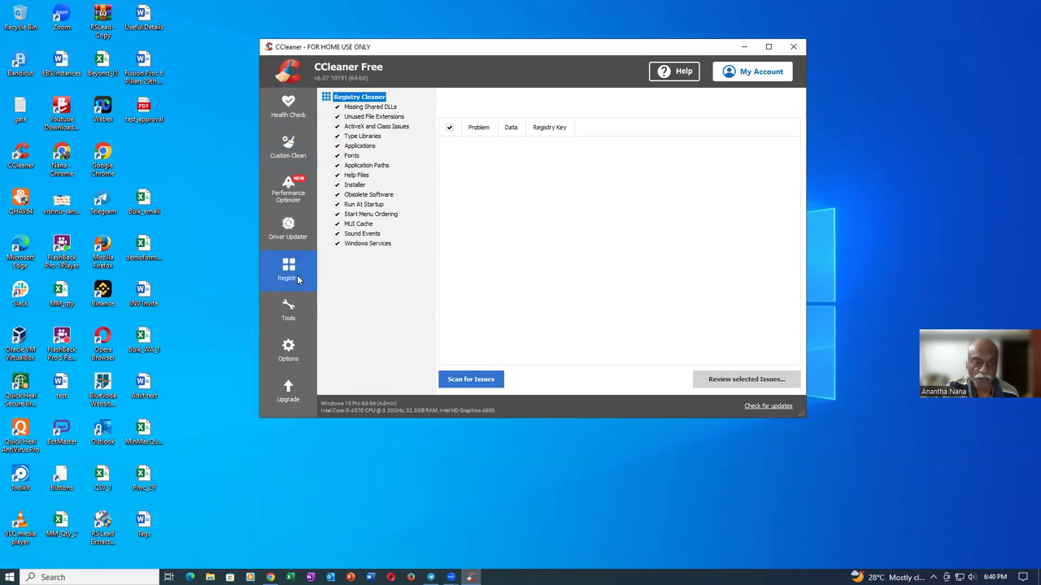
{"action": "left_click", "coordinate": [480, 379]}
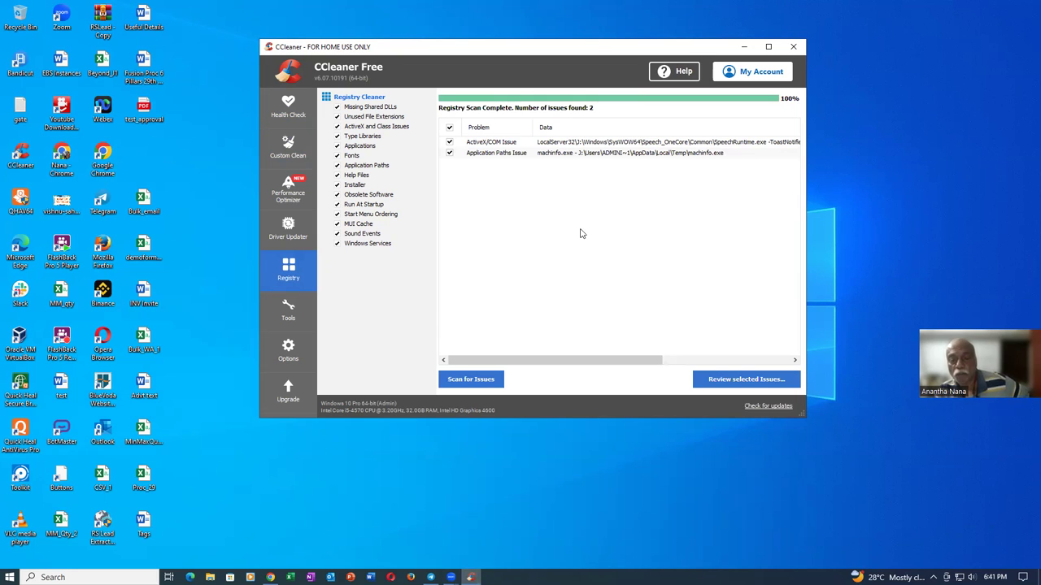
{"action": "left_click", "coordinate": [757, 384]}
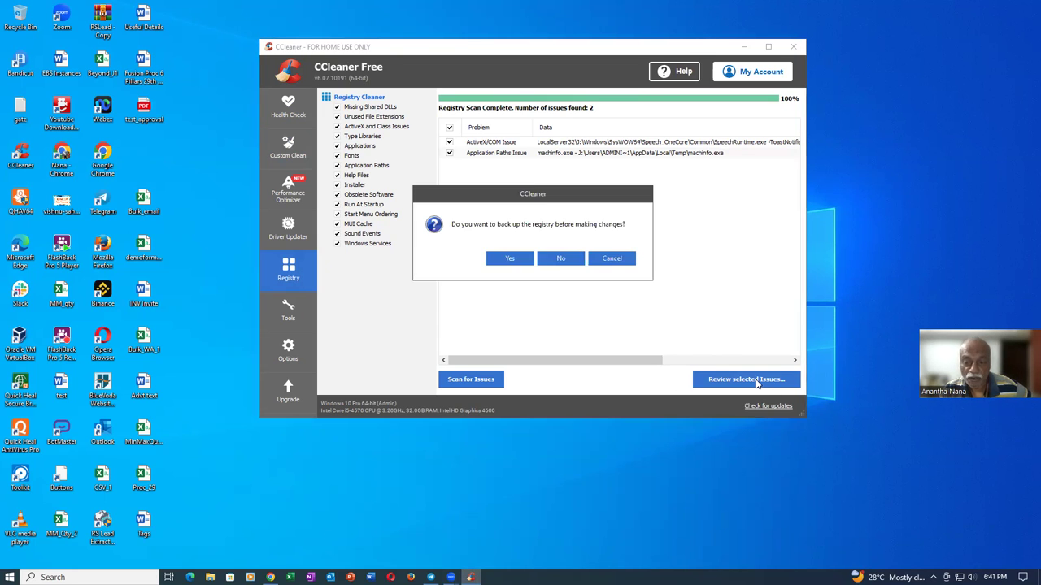
{"action": "left_click", "coordinate": [559, 260]}
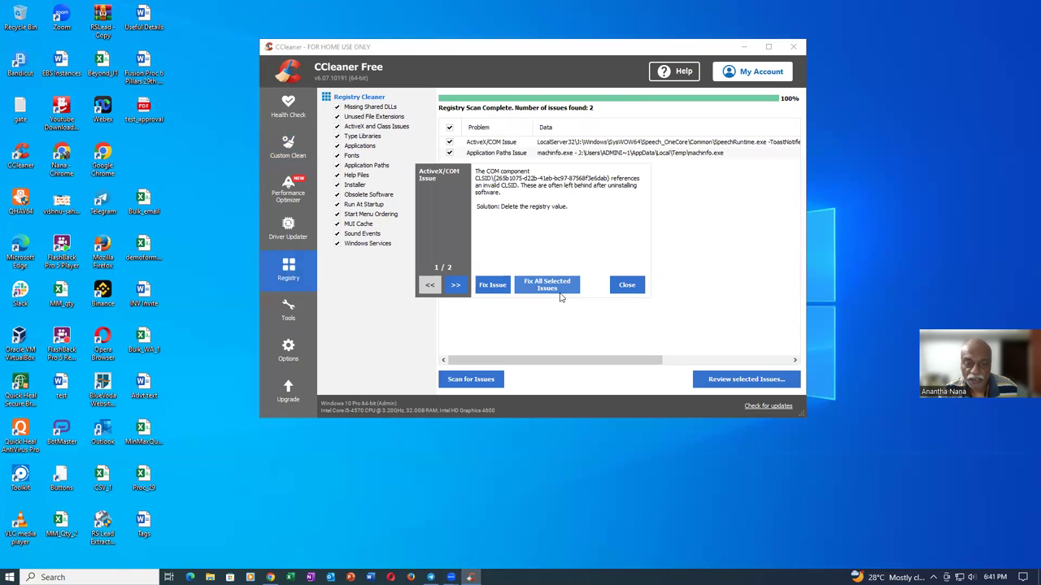
{"action": "left_click", "coordinate": [563, 291]}
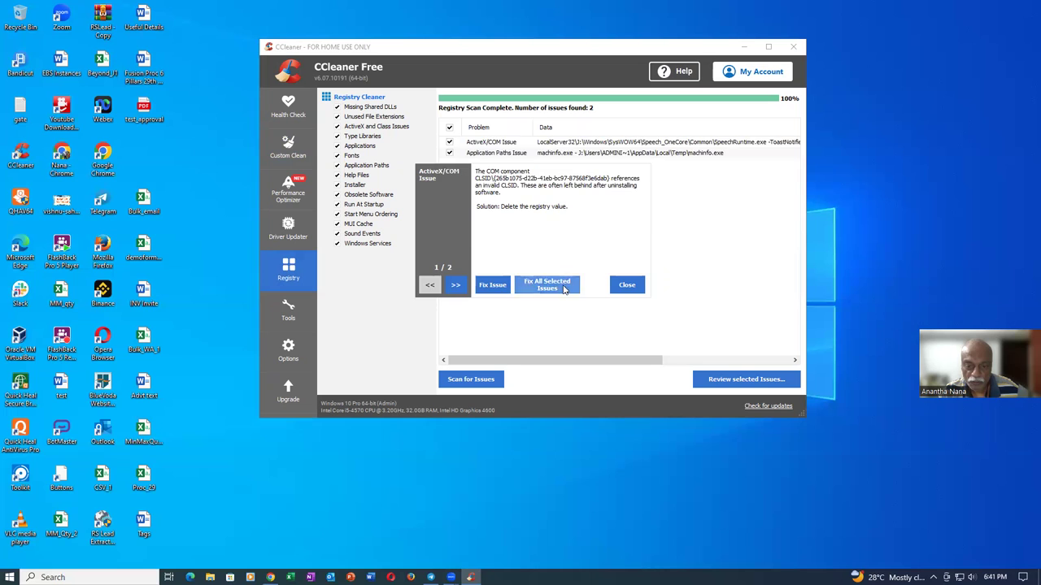
{"action": "left_click", "coordinate": [624, 285]}
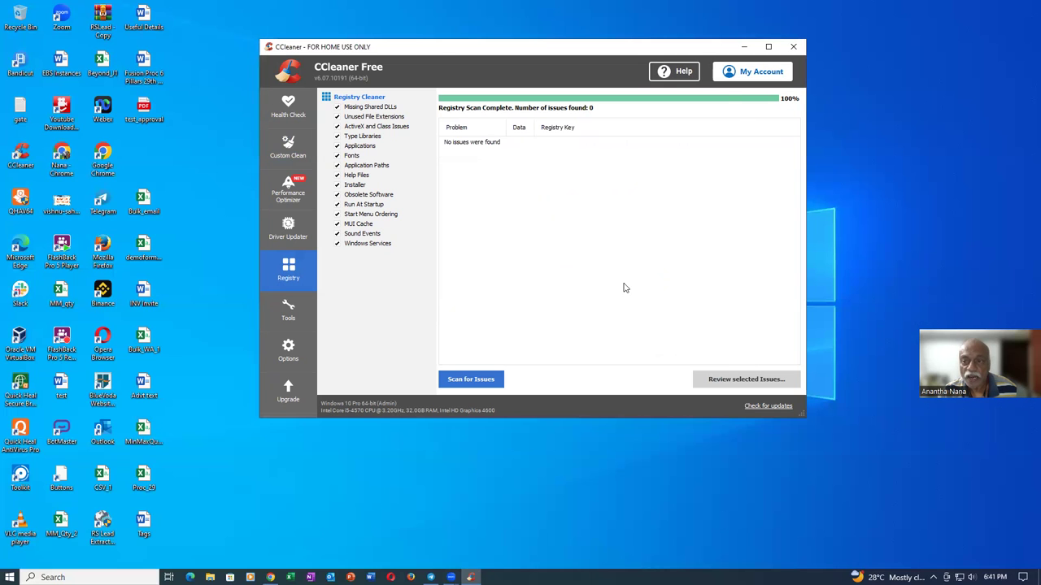
- Close CCleaner, then switch back to Chrome and close the CCleaner download page
{"action": "left_click", "coordinate": [792, 48]}
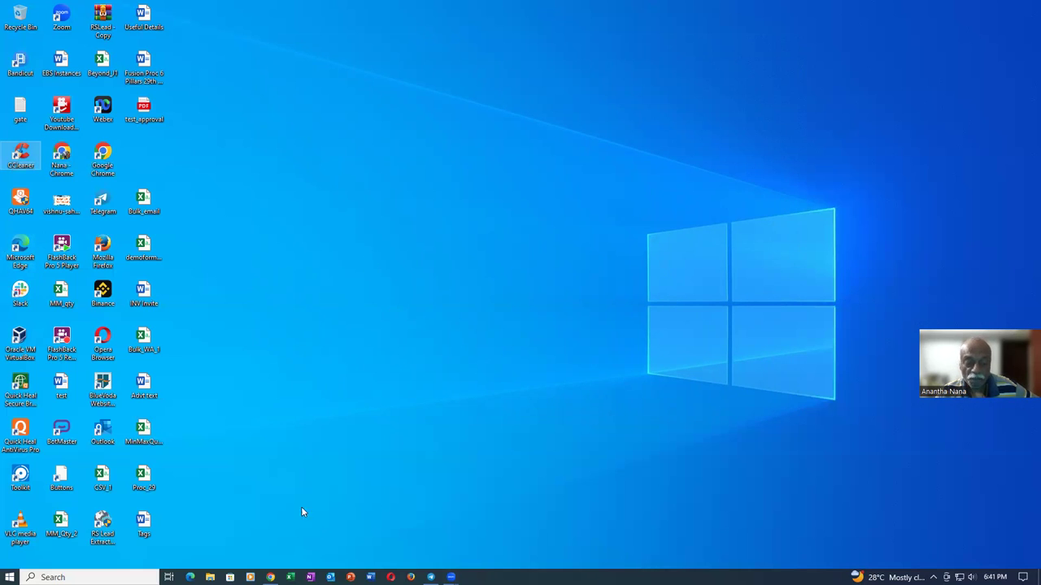
{"action": "left_click", "coordinate": [270, 577]}
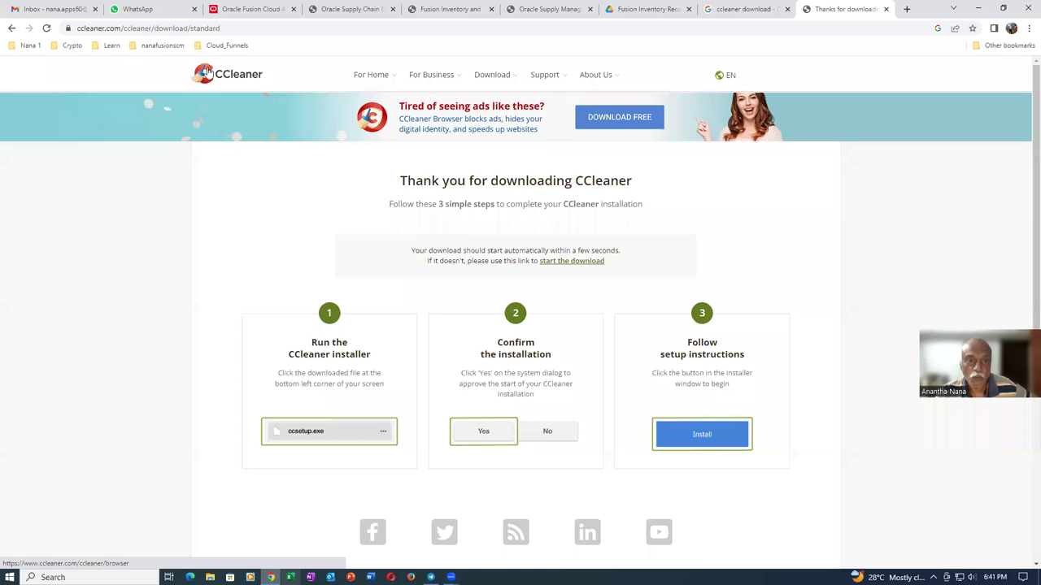
{"action": "left_click", "coordinate": [886, 9]}
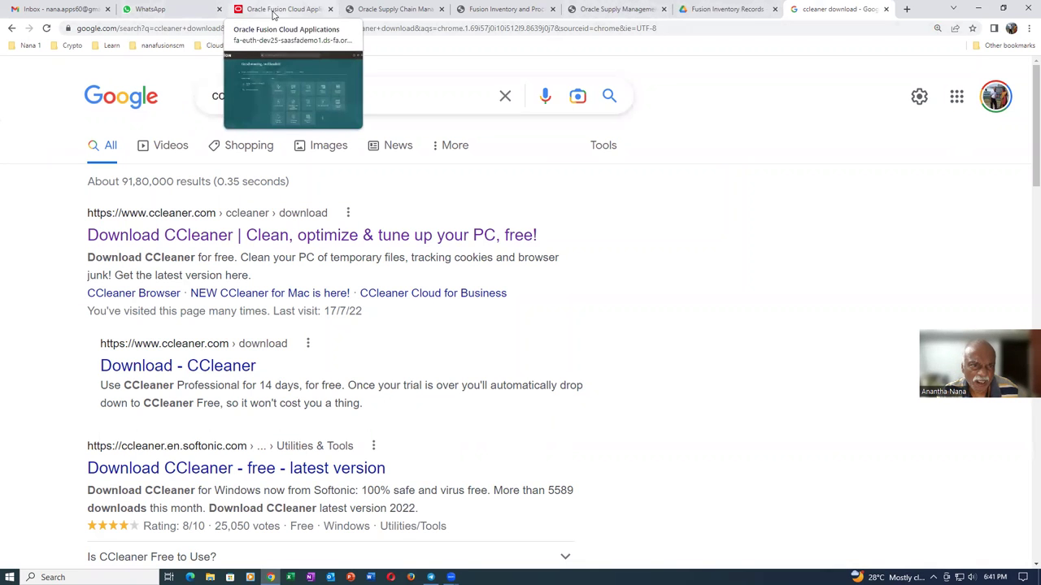
- Look over the open Oracle training website pages: the home page, the records purchase page and the SCM agenda
{"action": "left_click", "coordinate": [386, 10]}
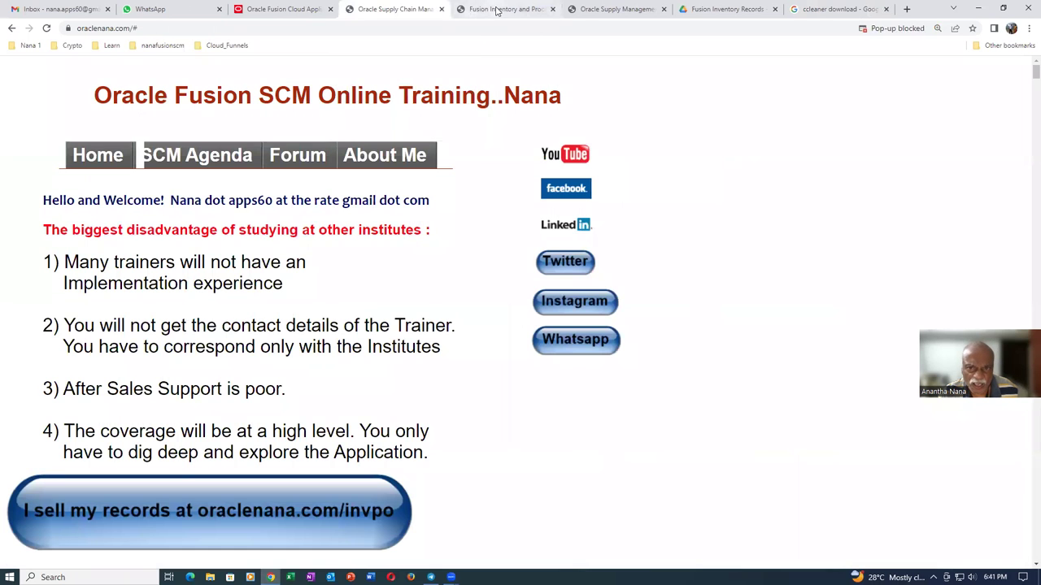
{"action": "left_click", "coordinate": [496, 10]}
{"action": "left_click", "coordinate": [599, 12]}
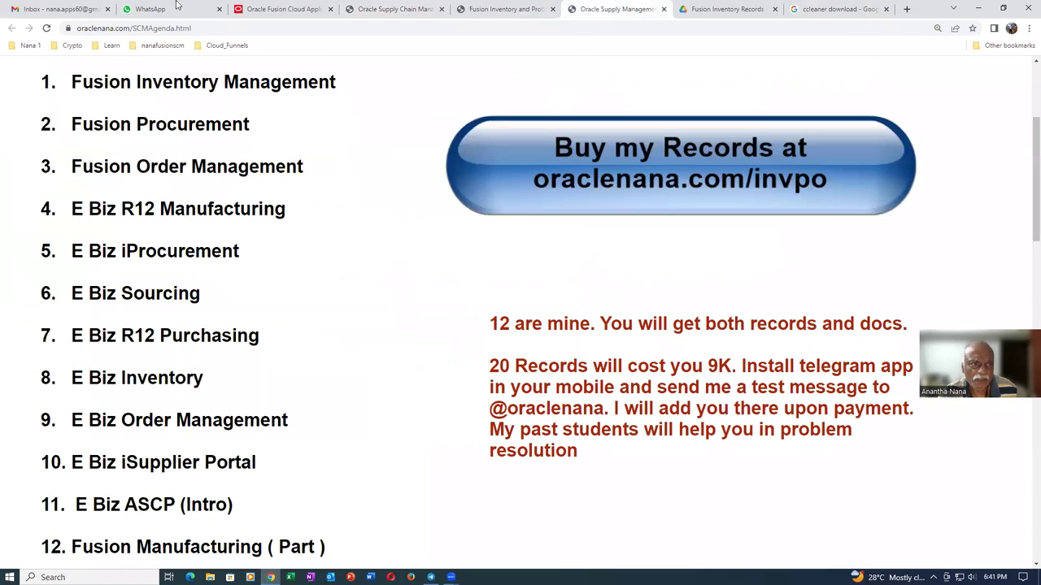
{"action": "left_click", "coordinate": [289, 10]}
{"action": "left_click", "coordinate": [375, 11]}
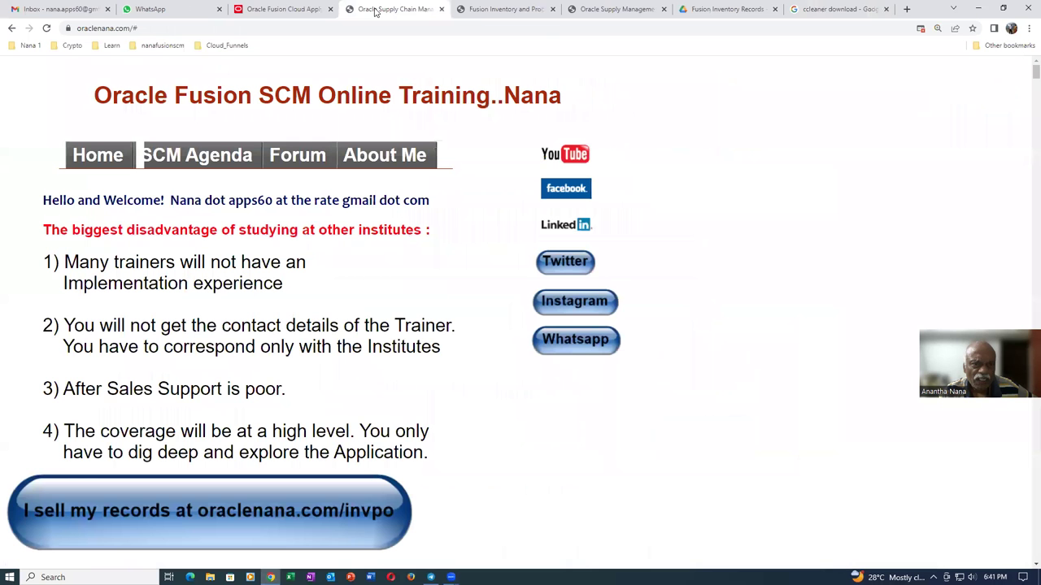
{"action": "left_click", "coordinate": [498, 10]}
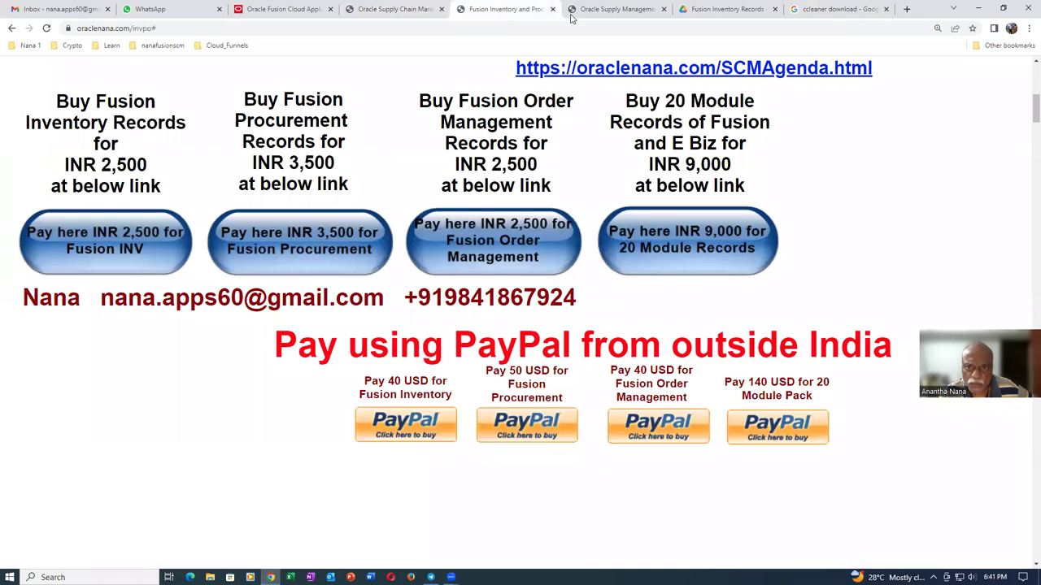
{"action": "left_click", "coordinate": [627, 11]}
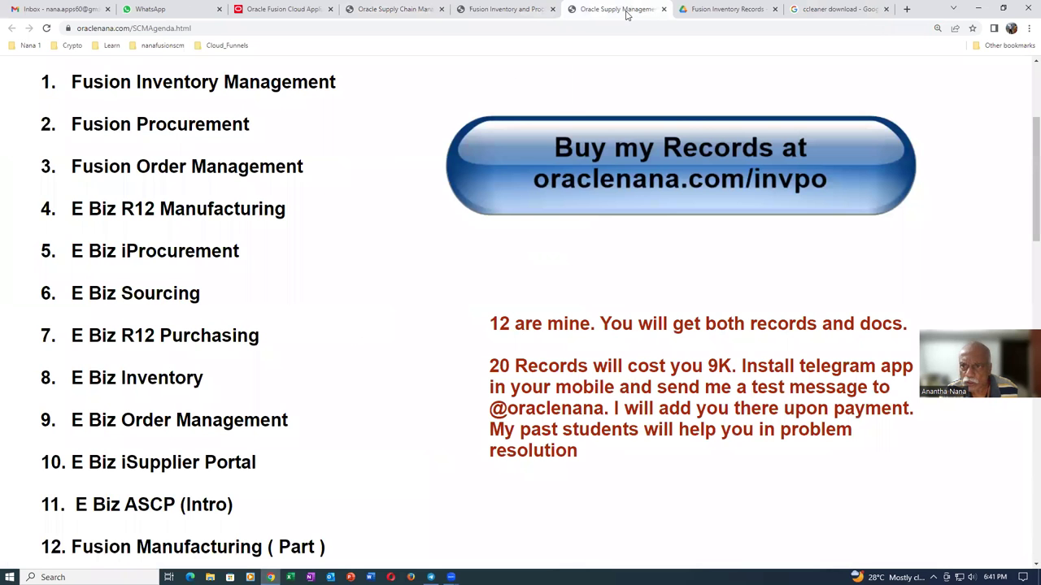
- Review the session recordings and documents in the Fusion Inventory Records folder in Google Drive, down to the end of the list
{"action": "left_click", "coordinate": [726, 10]}
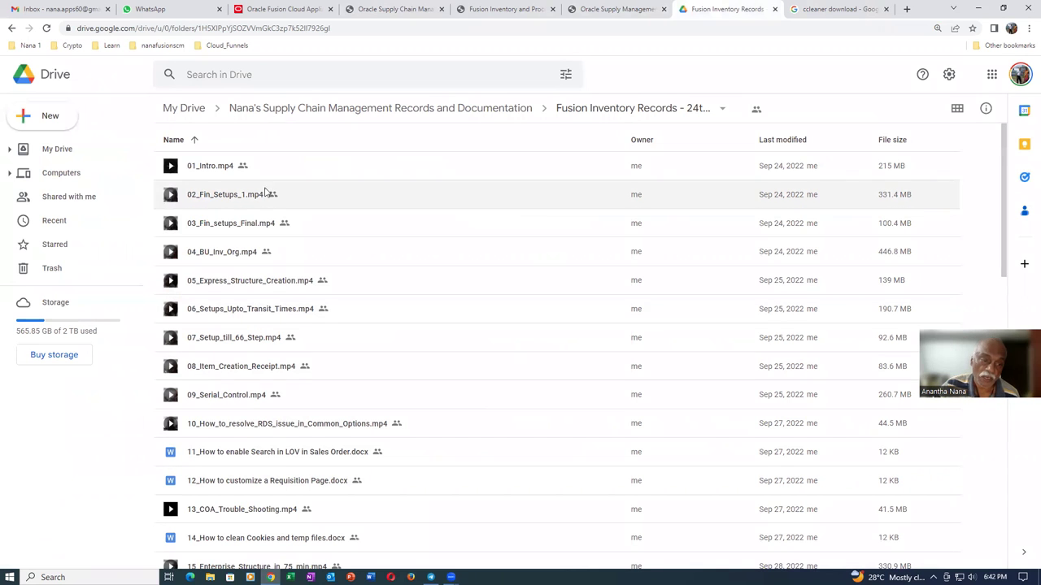
{"action": "scroll", "coordinate": [284, 460], "scroll_direction": "down", "scroll_amount": 7}
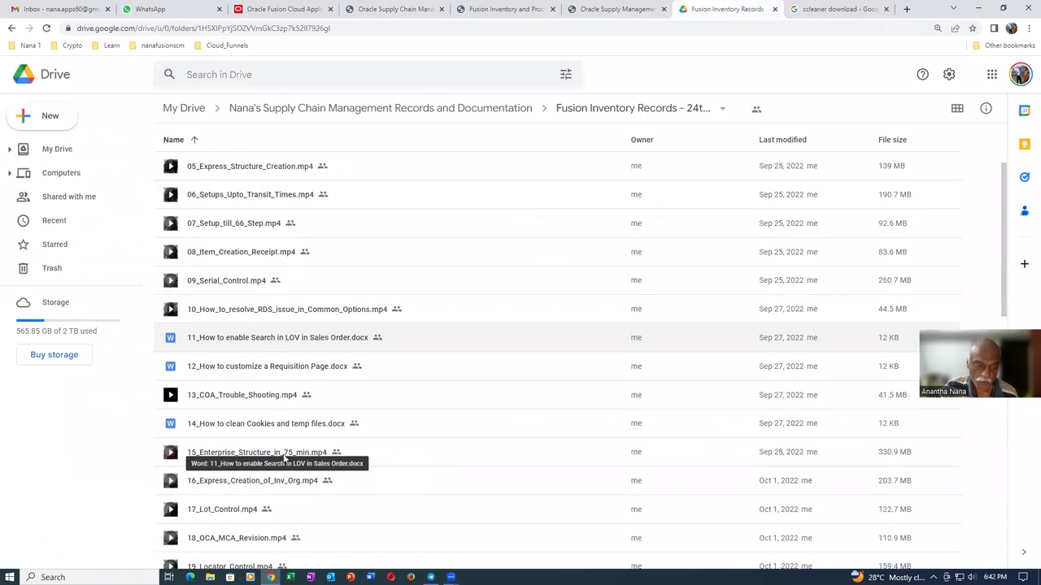
{"action": "scroll", "coordinate": [283, 459], "scroll_direction": "down", "scroll_amount": 5}
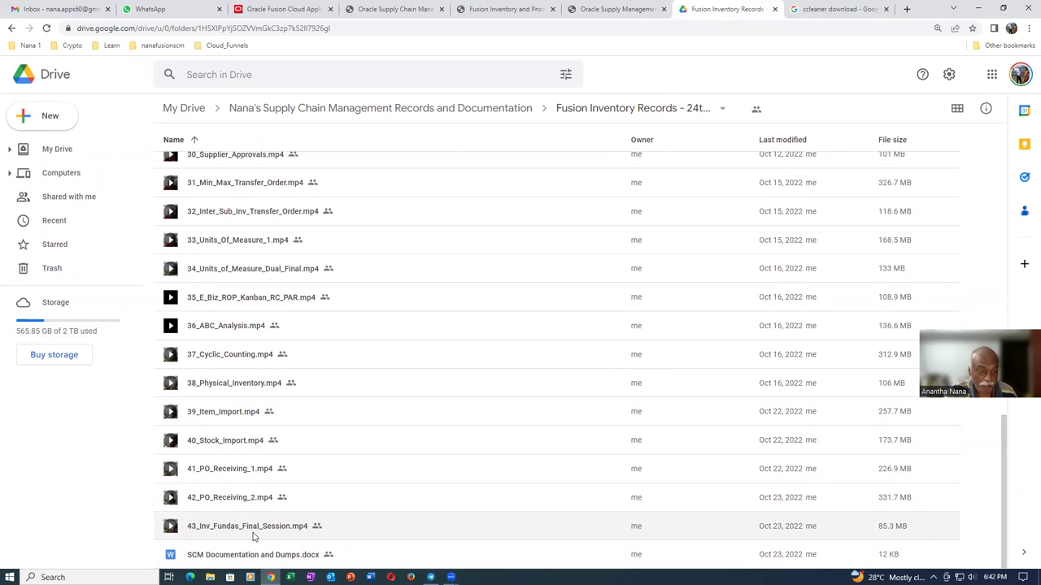
- Review the whole Fusion Procurement 6 Pillars - 29th Oct 22 folder from the parent supply chain folder, and return to the parent
{"action": "left_click", "coordinate": [432, 114]}
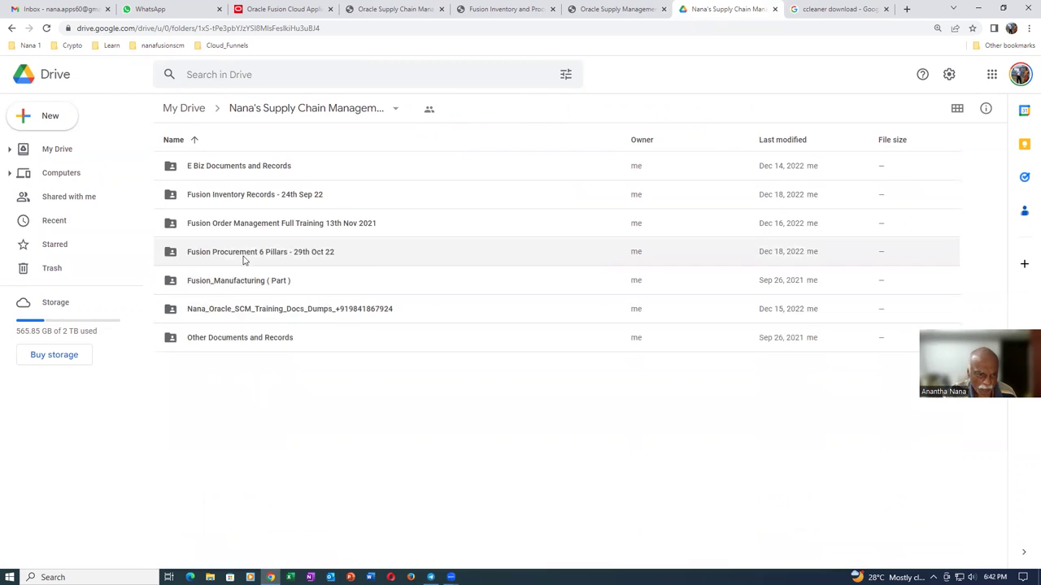
{"action": "double_click", "coordinate": [374, 259]}
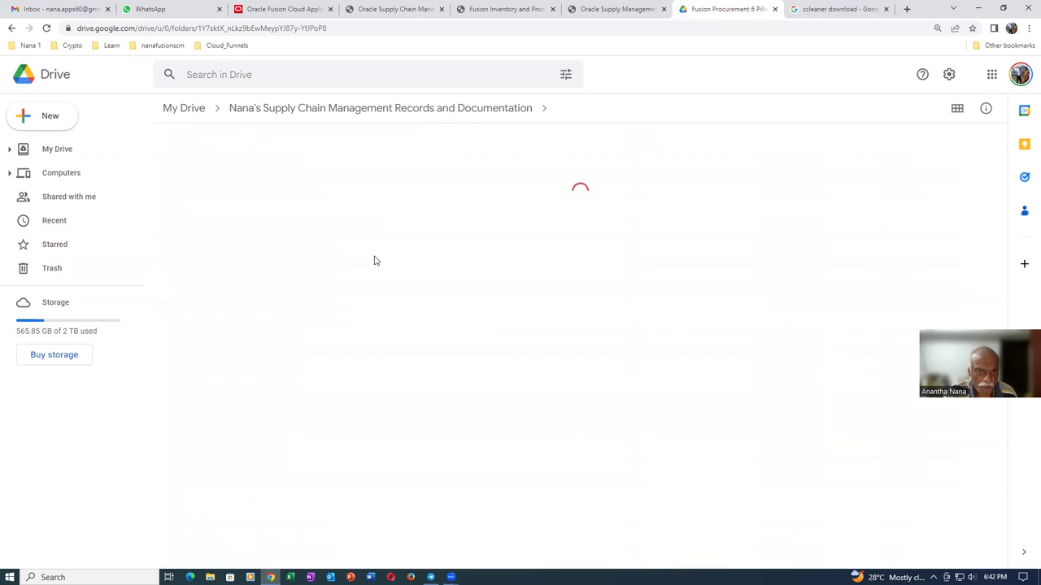
{"action": "scroll", "coordinate": [371, 309], "scroll_direction": "down", "scroll_amount": 3}
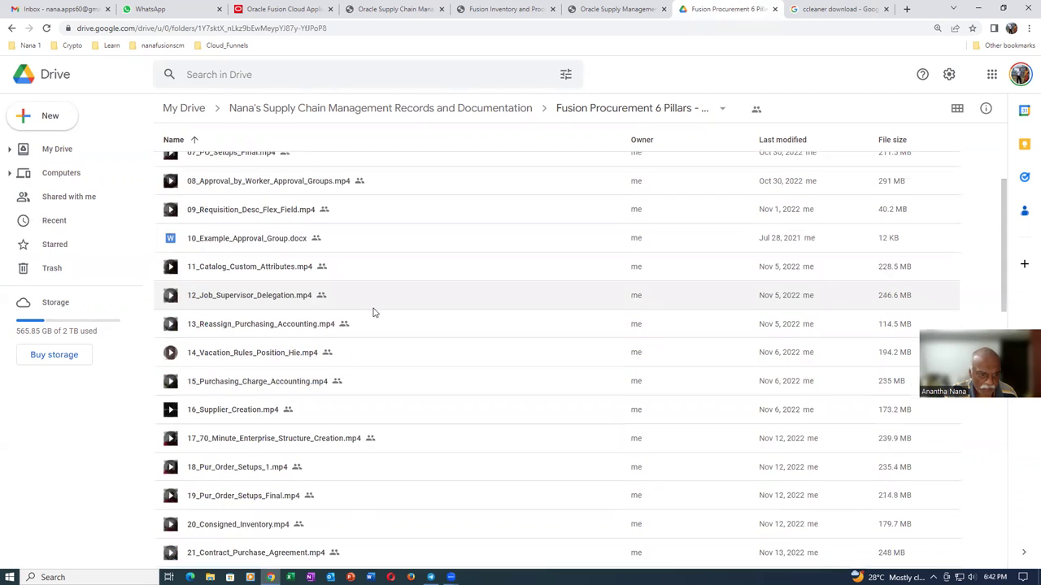
{"action": "scroll", "coordinate": [373, 313], "scroll_direction": "down", "scroll_amount": 10}
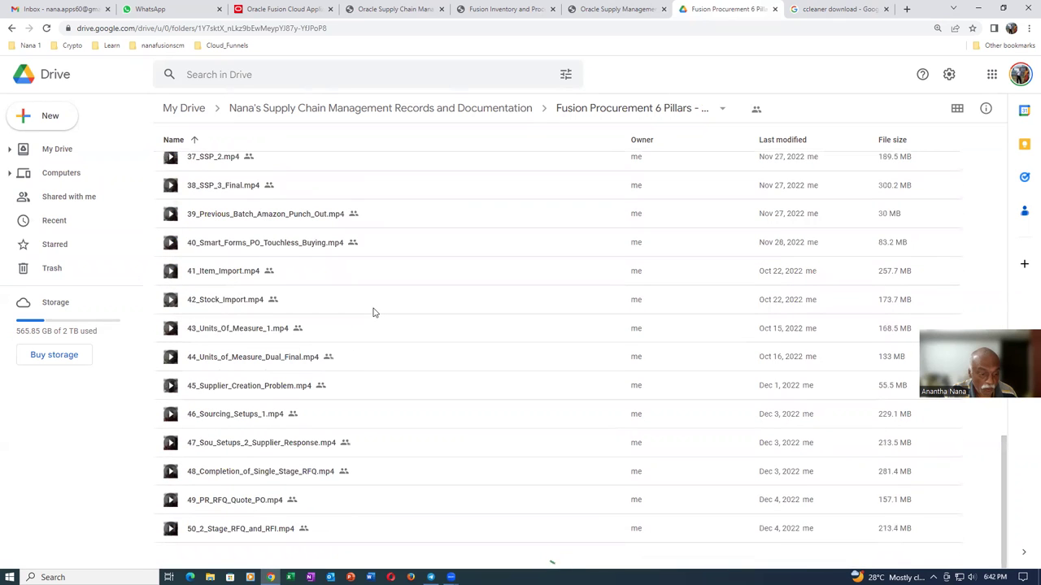
{"action": "scroll", "coordinate": [374, 312], "scroll_direction": "down", "scroll_amount": 1}
{"action": "scroll", "coordinate": [373, 312], "scroll_direction": "down", "scroll_amount": 6}
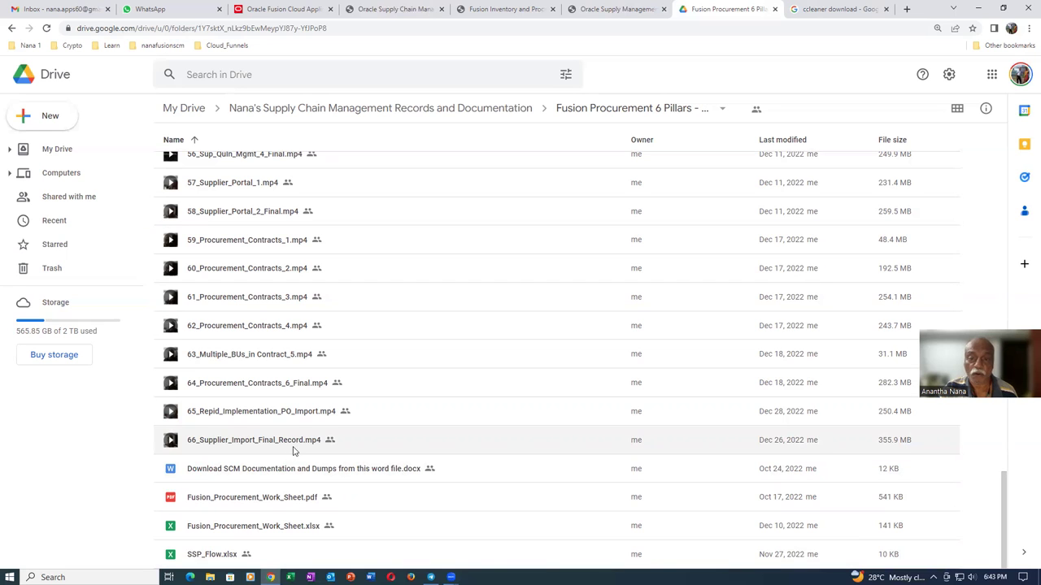
{"action": "left_click", "coordinate": [443, 112]}
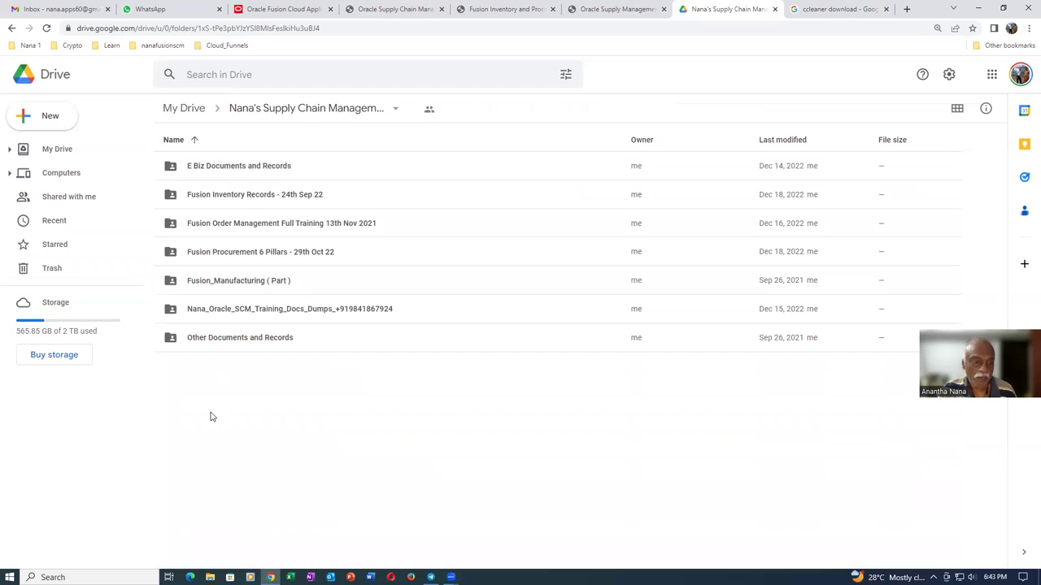
- Review the E Biz Inventory recordings inside E Biz Documents and Records, and return to the parent supply chain folder
{"action": "double_click", "coordinate": [242, 167]}
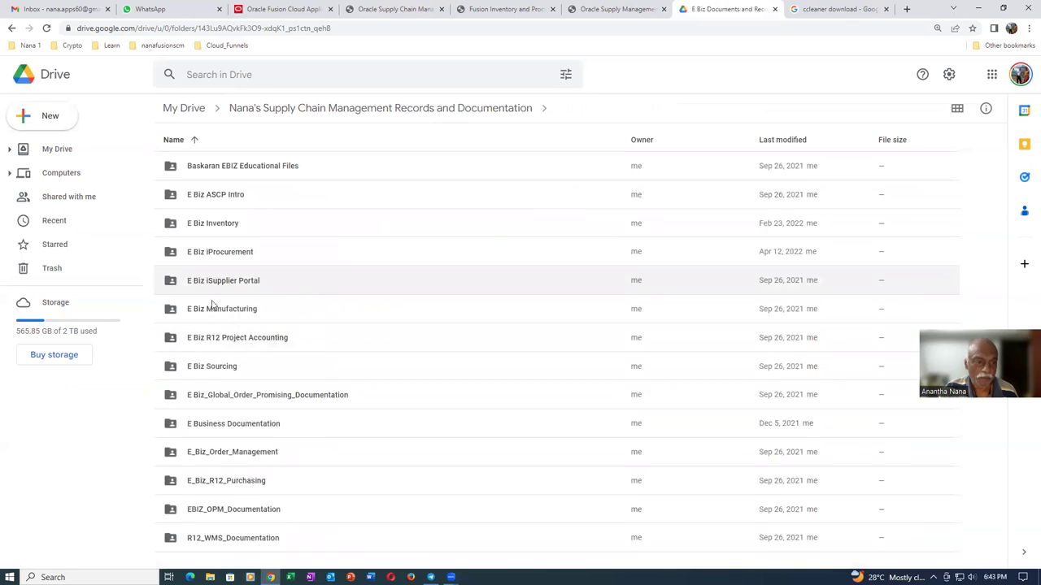
{"action": "double_click", "coordinate": [277, 231]}
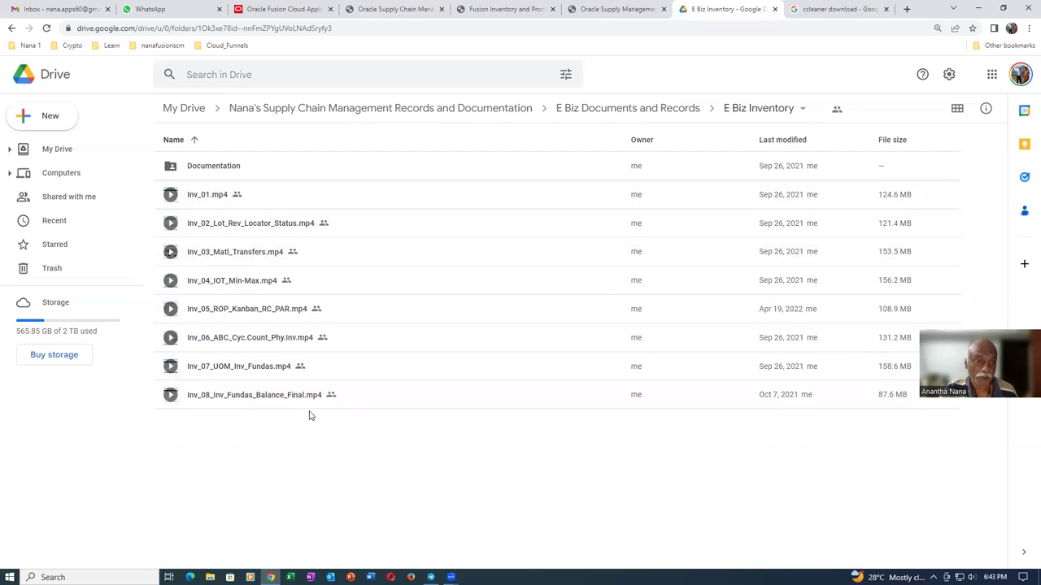
{"action": "left_click", "coordinate": [285, 108]}
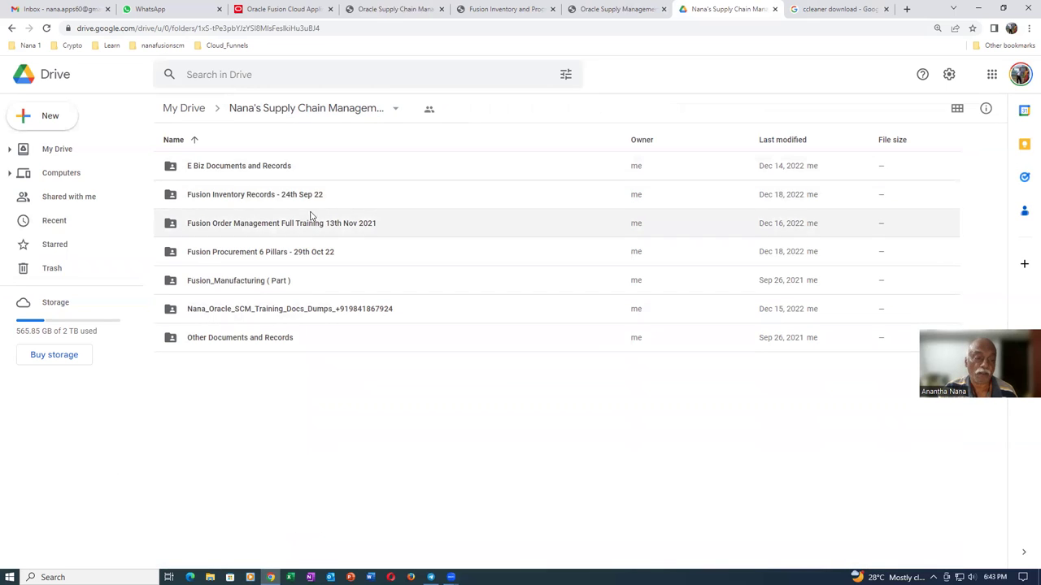
- Show the download option for 01_Intro.mp4 in Fusion Inventory Records - 24th Sep 22 without using it, and return to the parent folder
{"action": "left_click", "coordinate": [358, 200]}
{"action": "double_click", "coordinate": [358, 200]}
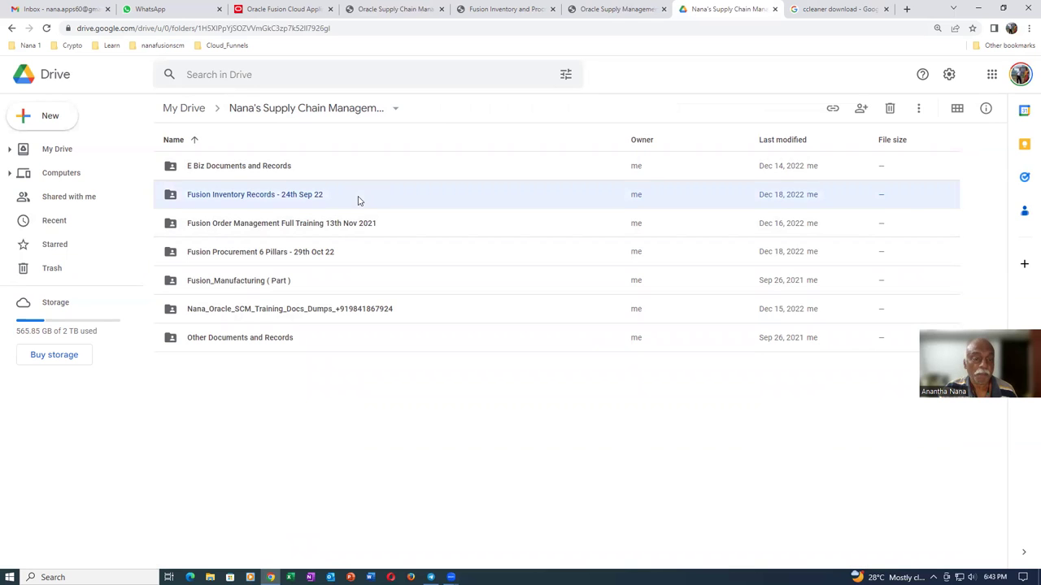
{"action": "left_click", "coordinate": [348, 176]}
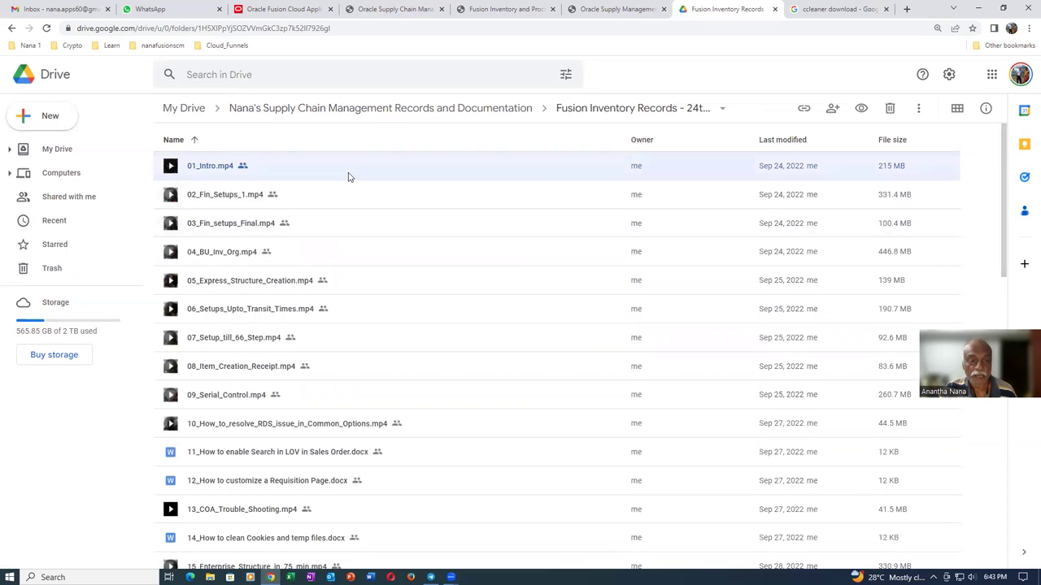
{"action": "right_click", "coordinate": [348, 177]}
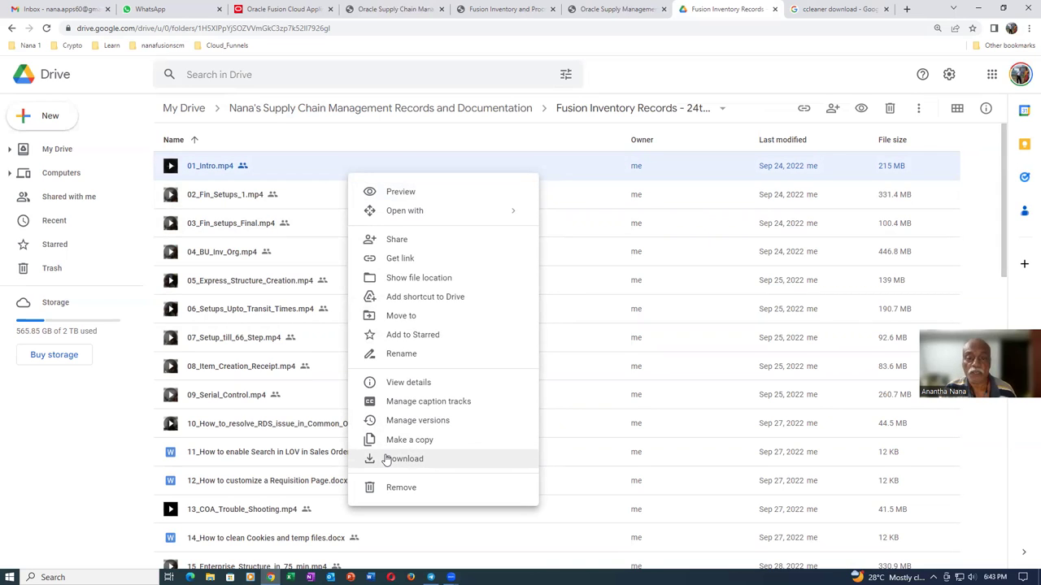
{"action": "left_click", "coordinate": [72, 452]}
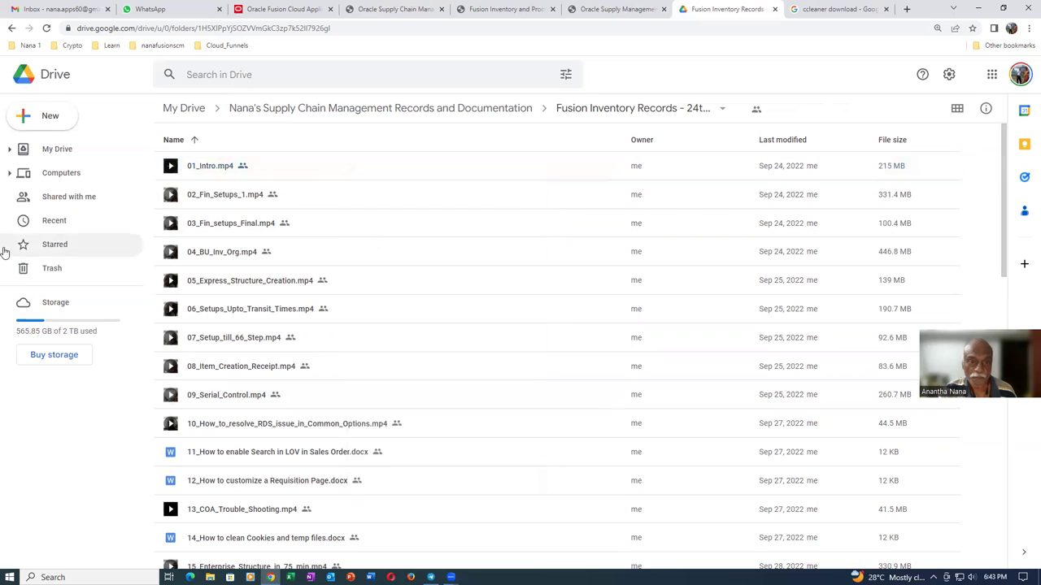
{"action": "left_click", "coordinate": [337, 112]}
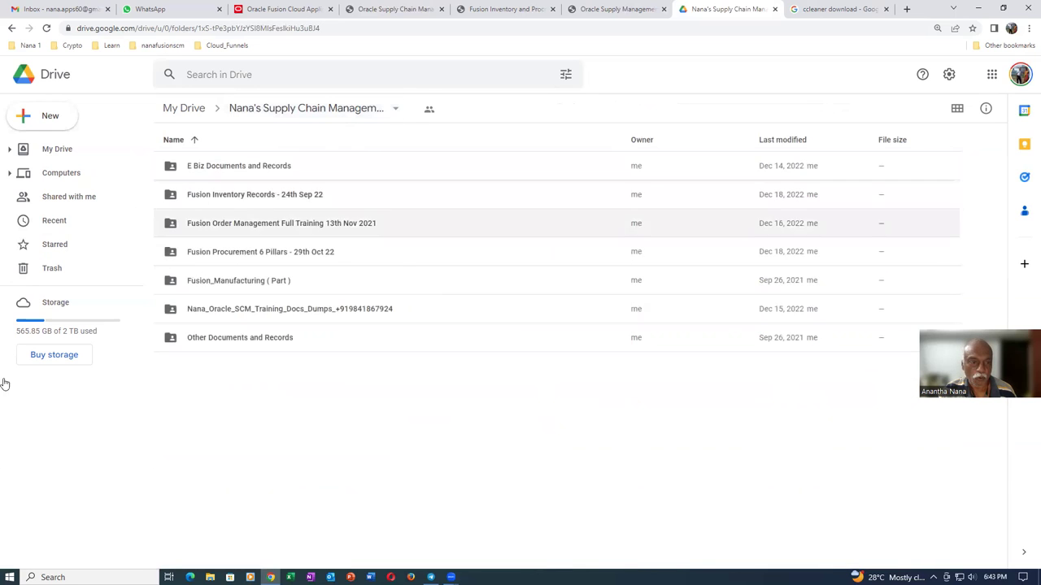
- Download the whole Fusion Inventory Records - 24th Sep 22 folder from Drive
{"action": "left_click", "coordinate": [354, 195]}
{"action": "right_click", "coordinate": [355, 195]}
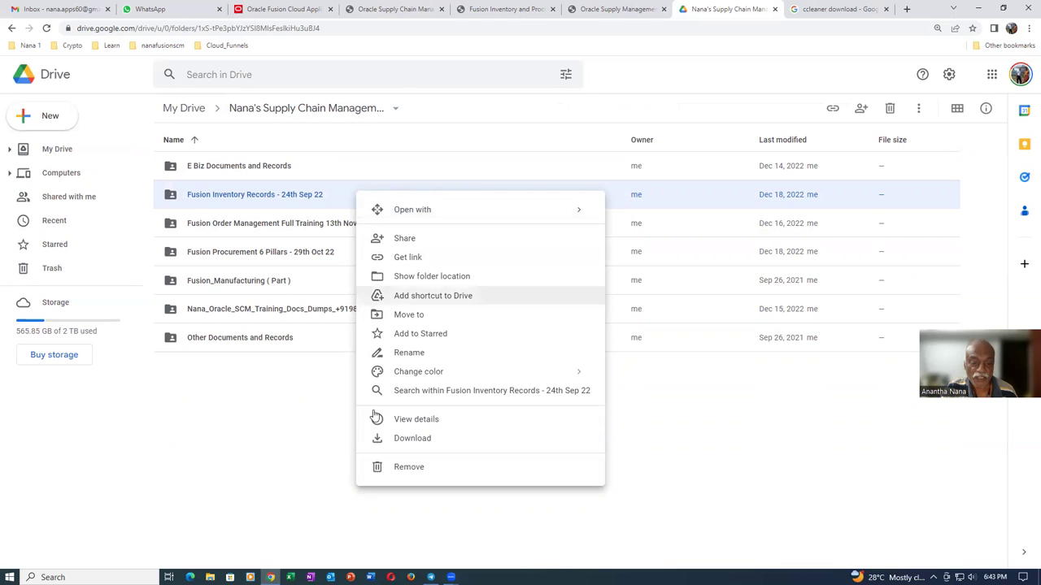
{"action": "left_click", "coordinate": [389, 443]}
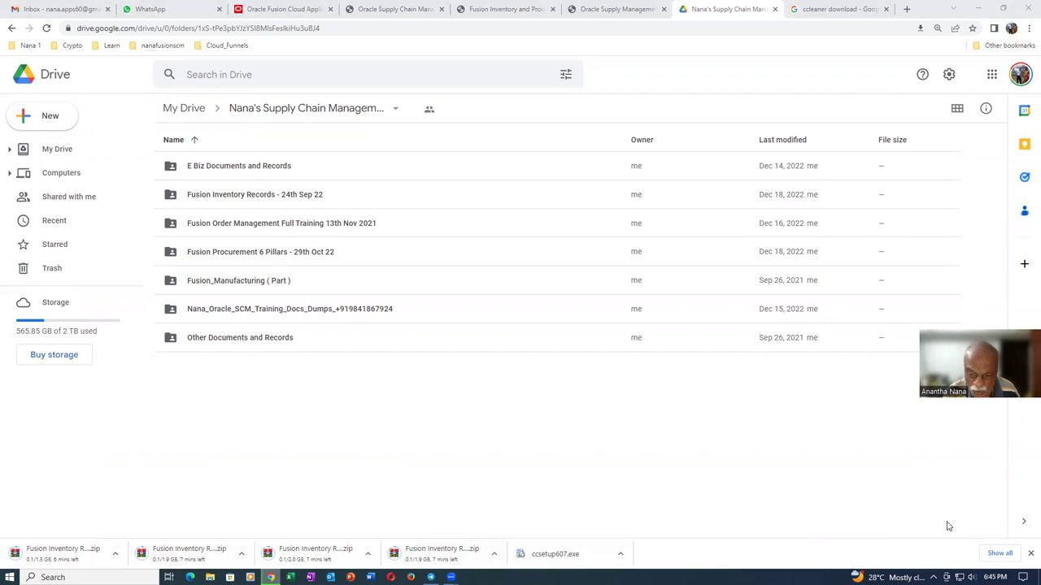
- Open the full list of browser downloads and check the progress of the Fusion Inventory Records zip files
{"action": "left_click", "coordinate": [1012, 559]}
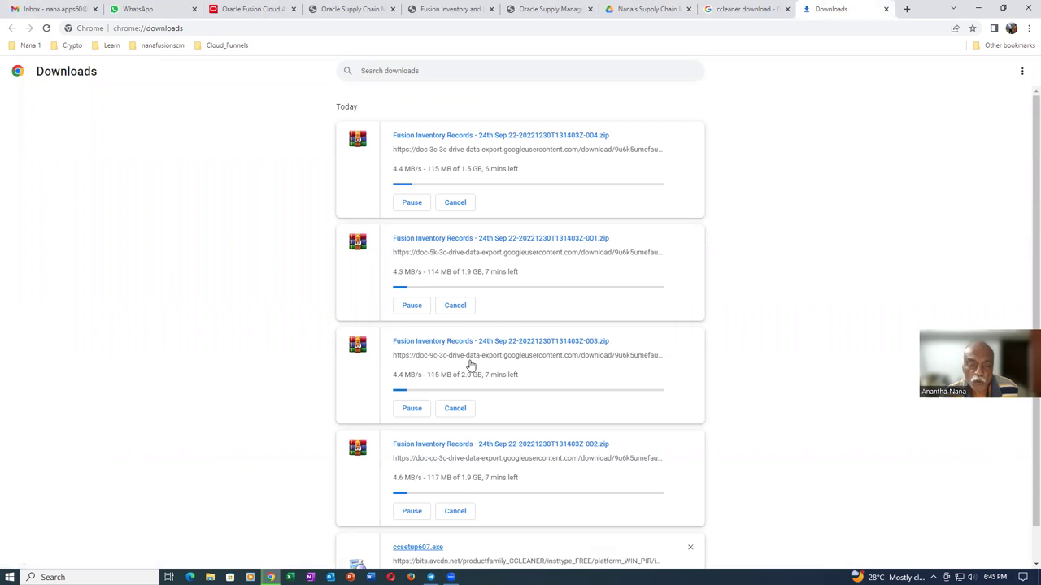
{"action": "scroll", "coordinate": [520, 431], "scroll_direction": "down", "scroll_amount": 1}
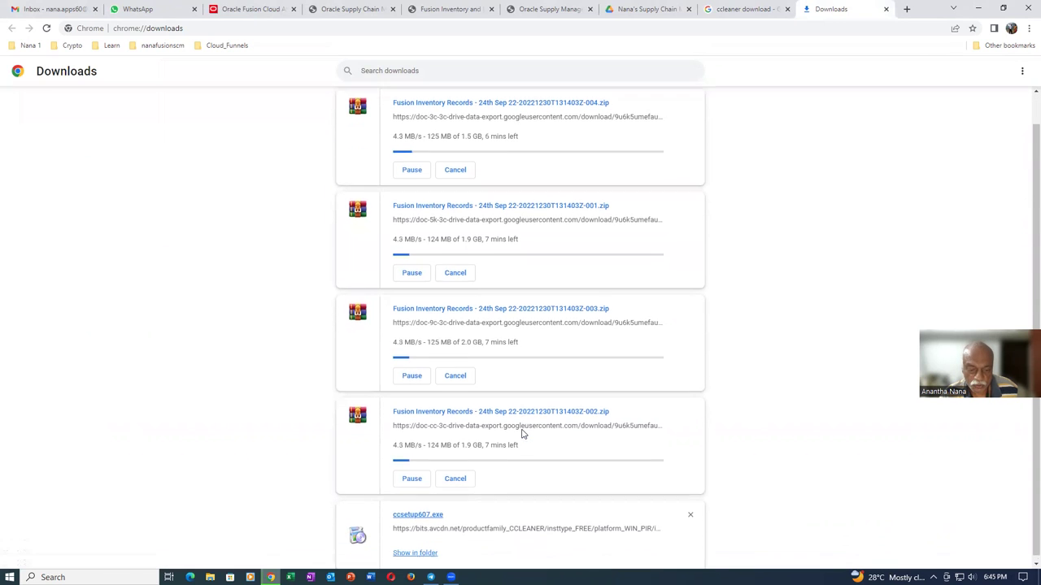
{"action": "scroll", "coordinate": [523, 435], "scroll_direction": "up", "scroll_amount": 1}
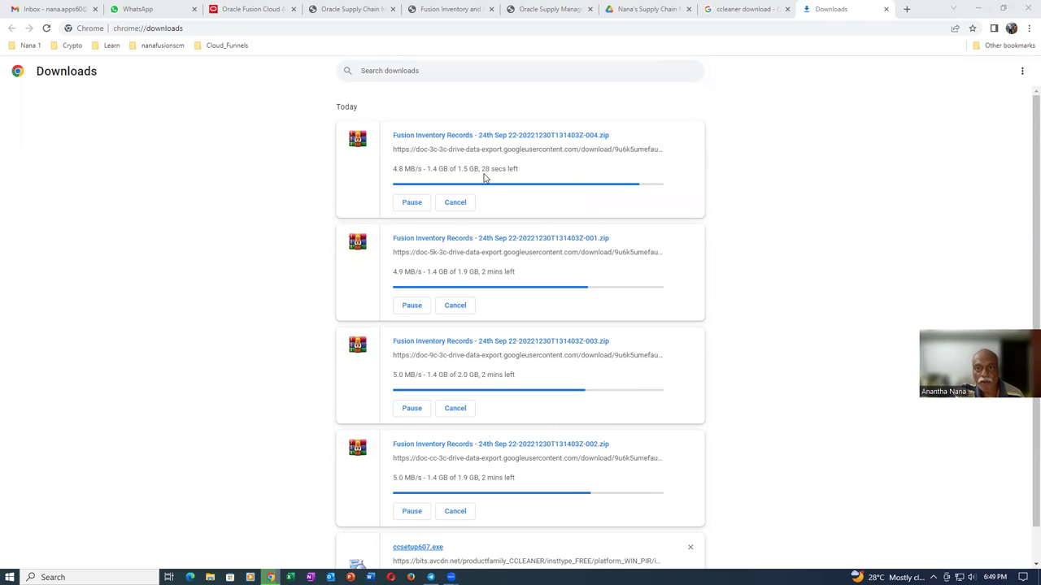
- Return to the Drive folder and show the download option for Fusion Order Management Full Training 13th Nov 2021 without using it
{"action": "left_click", "coordinate": [650, 14]}
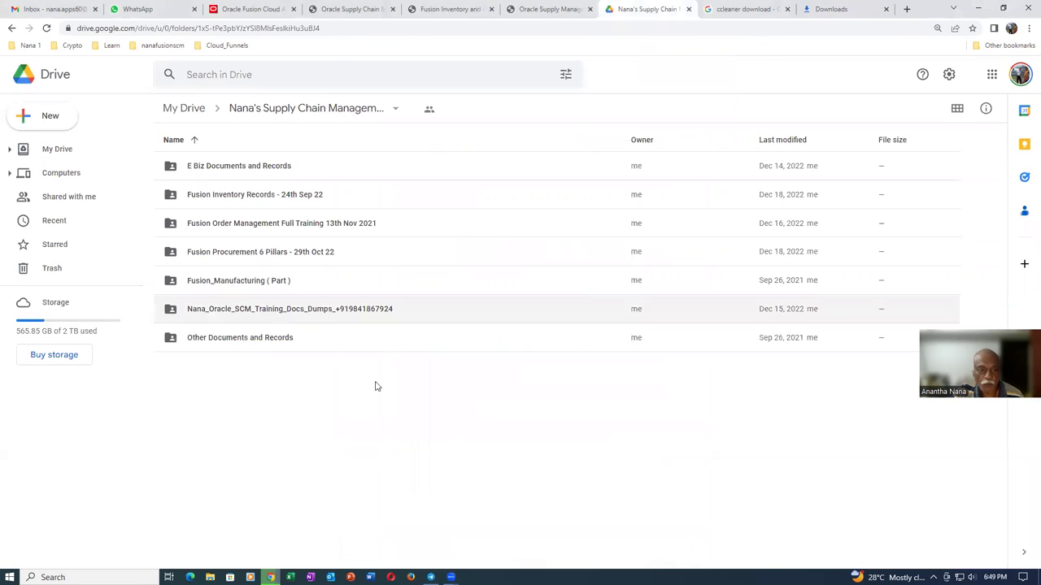
{"action": "left_click", "coordinate": [446, 231]}
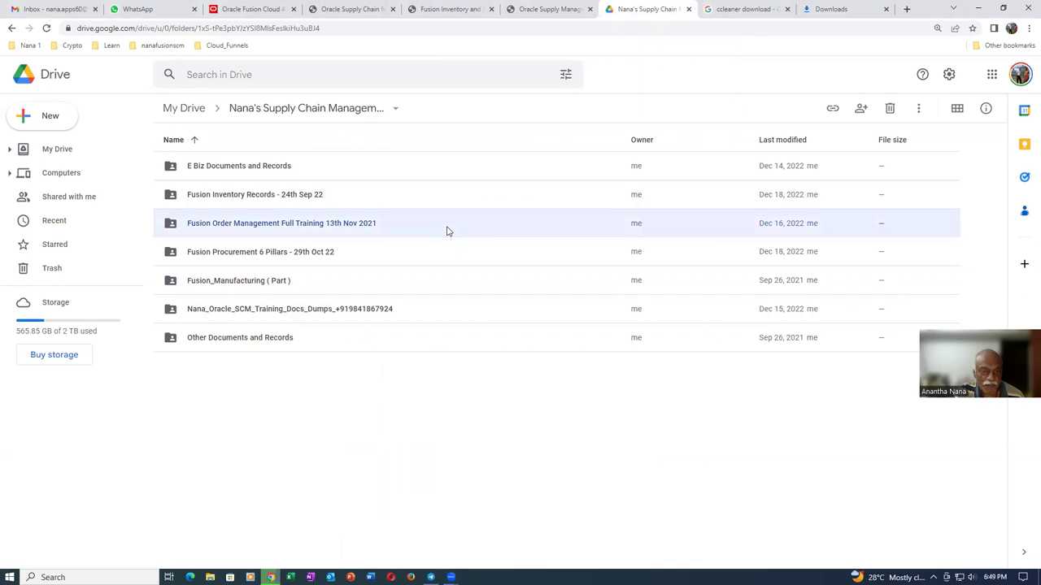
{"action": "right_click", "coordinate": [448, 230]}
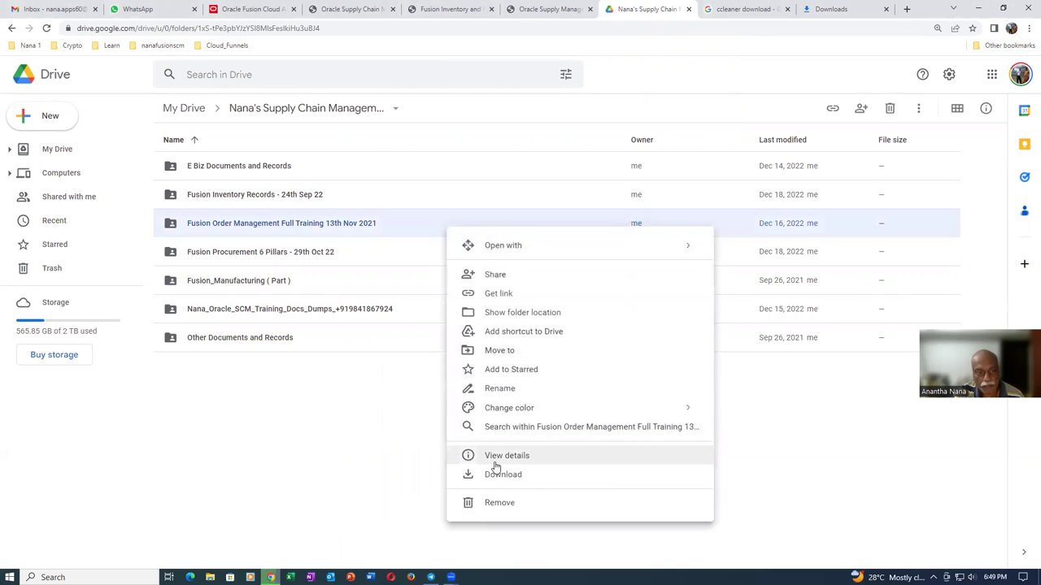
{"action": "left_click", "coordinate": [303, 444]}
- Bring up and dismiss the available actions for the Other Documents and Records folder, and open it to view its contents
{"action": "left_click", "coordinate": [333, 343]}
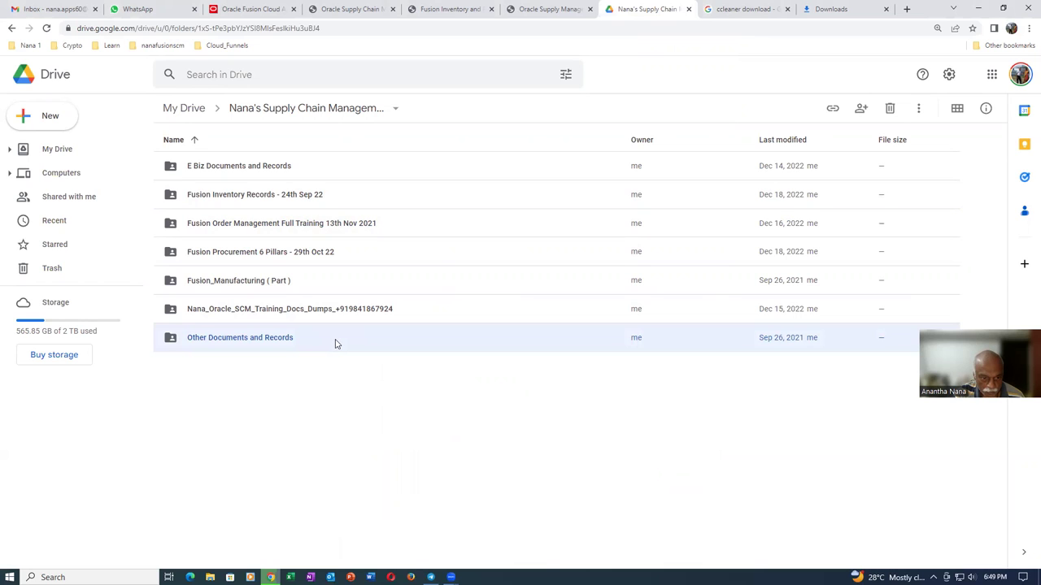
{"action": "left_click", "coordinate": [327, 423]}
{"action": "left_click", "coordinate": [328, 345]}
{"action": "right_click", "coordinate": [329, 343]}
{"action": "left_click", "coordinate": [294, 420]}
{"action": "double_click", "coordinate": [321, 340]}
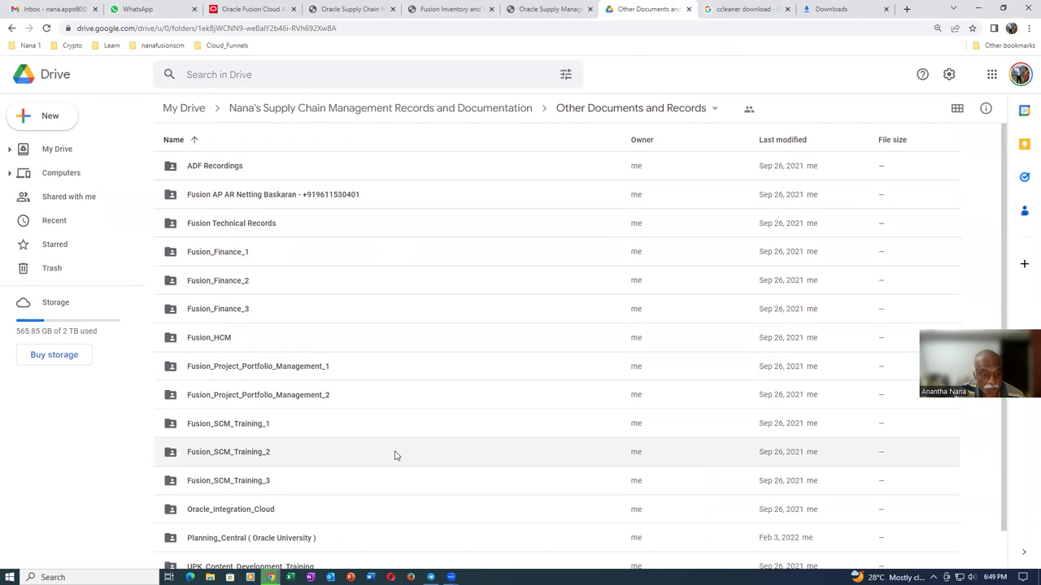
- Review the ADF Training_1 recordings within ADF Recordings, show that folder's download option, and return to Other Documents and Records
{"action": "left_click", "coordinate": [311, 176]}
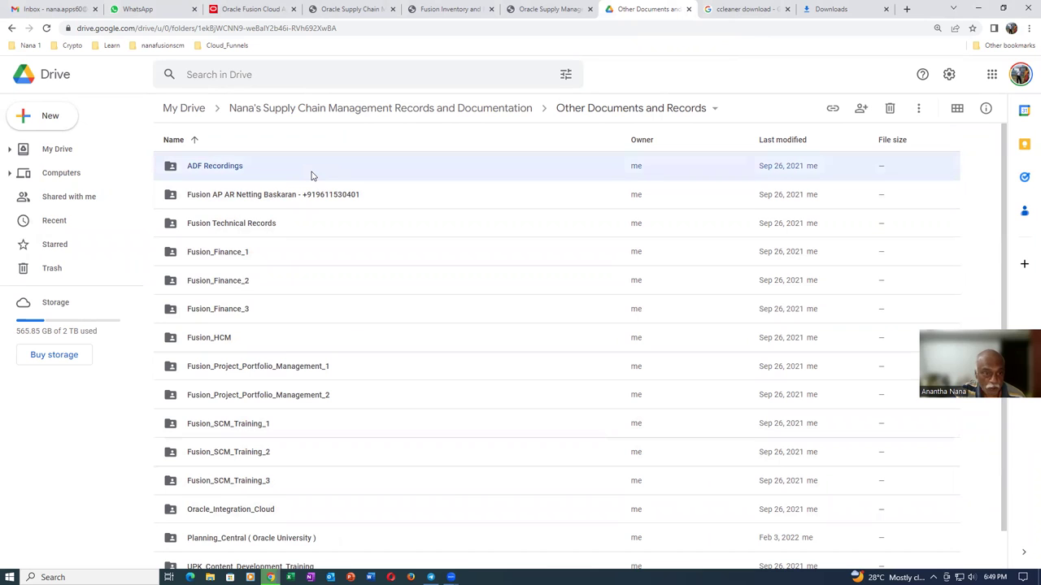
{"action": "double_click", "coordinate": [311, 176]}
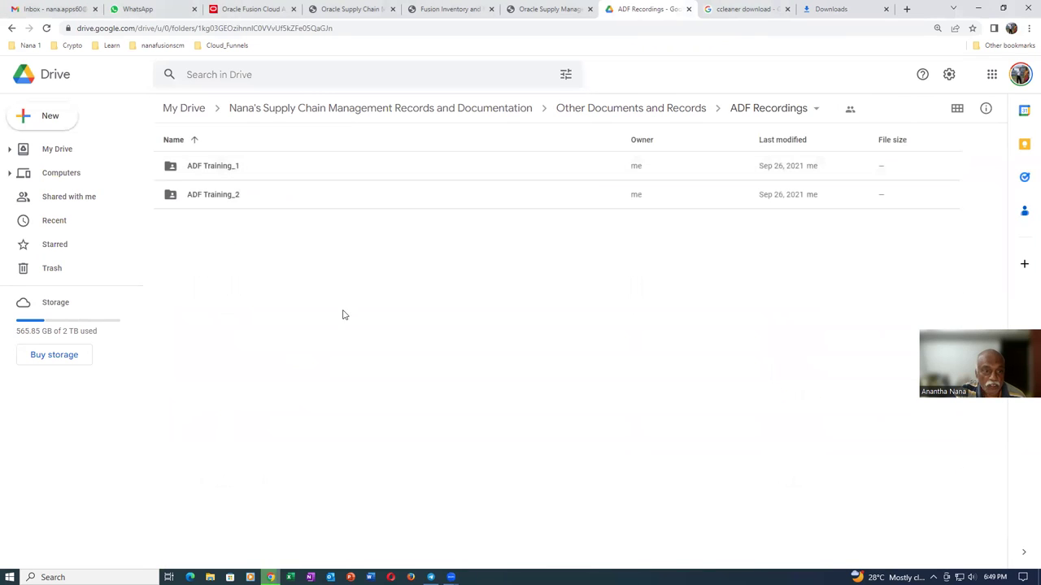
{"action": "double_click", "coordinate": [284, 166]}
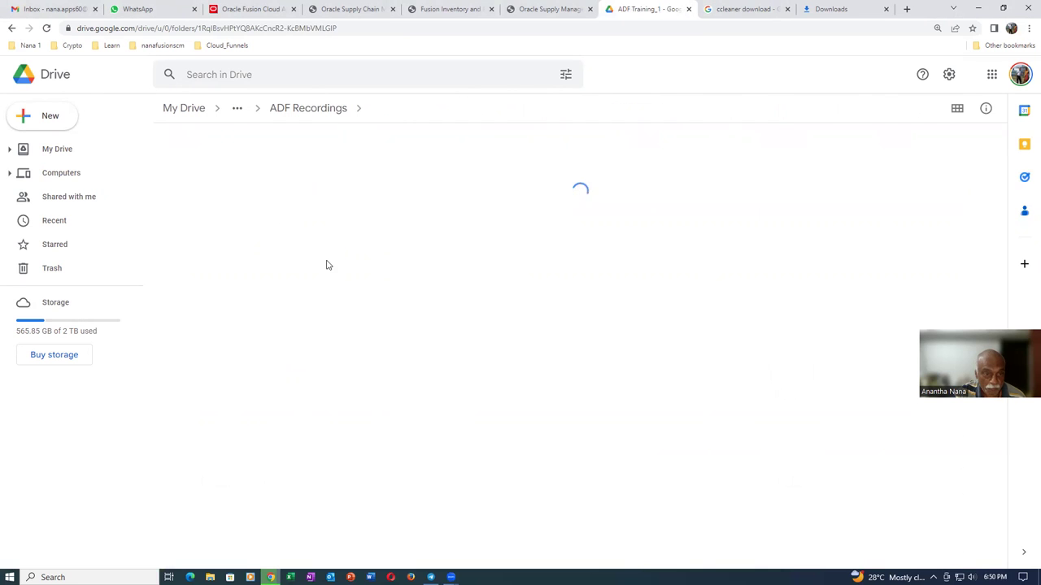
{"action": "scroll", "coordinate": [348, 367], "scroll_direction": "down", "scroll_amount": 6}
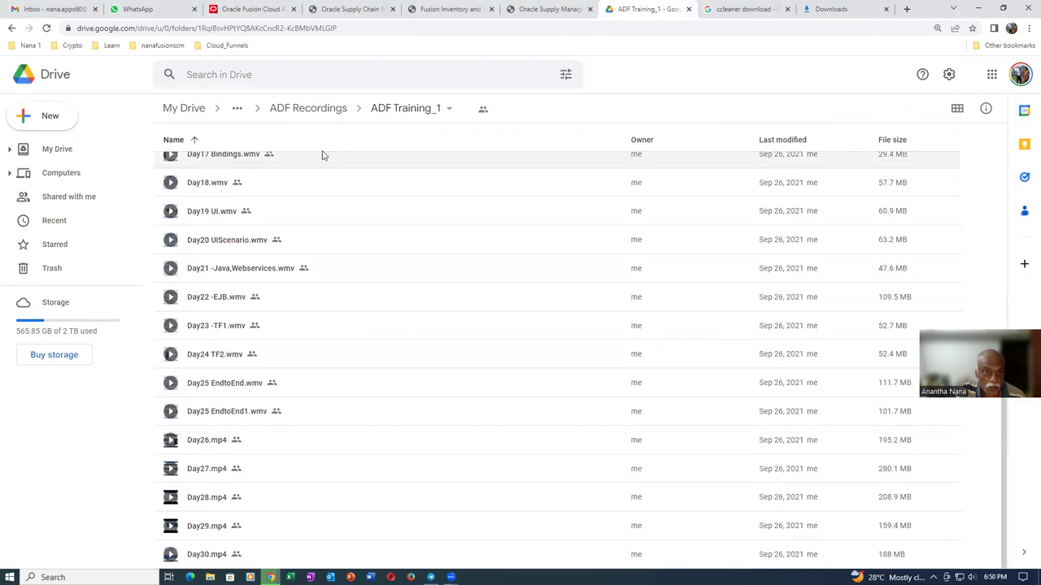
{"action": "left_click", "coordinate": [320, 118]}
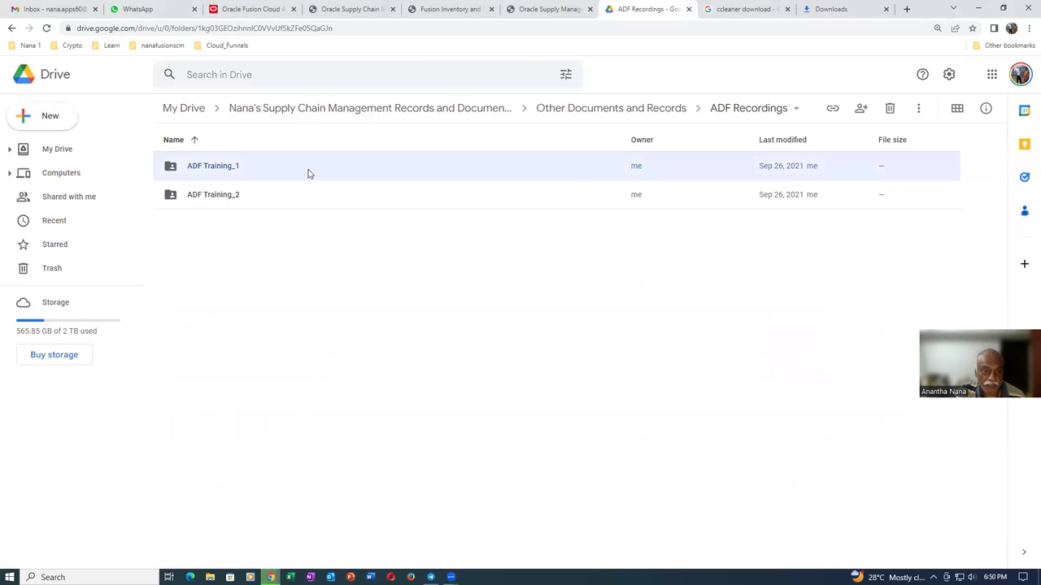
{"action": "right_click", "coordinate": [308, 173]}
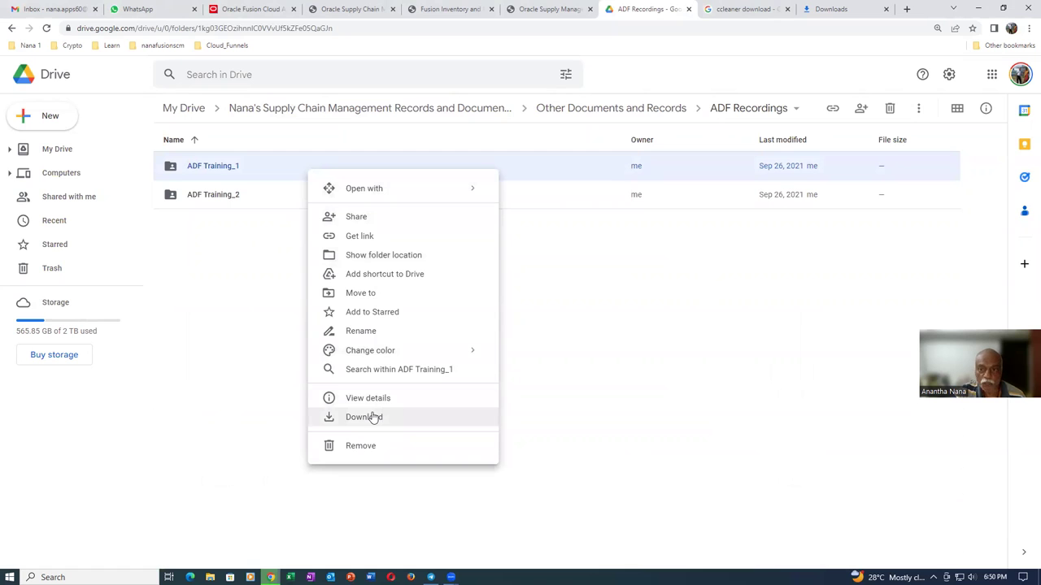
{"action": "left_click", "coordinate": [616, 110]}
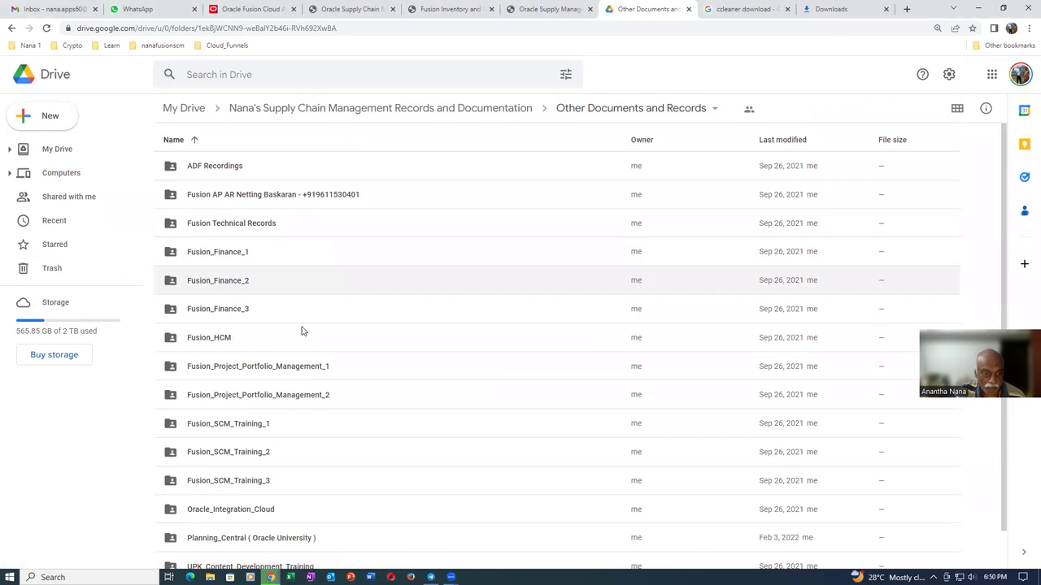
- Review the session recordings in the Fusion_Project_Portfolio_Management_1 folder to the end of the list, and return to Other Documents and Records
{"action": "scroll", "coordinate": [345, 423], "scroll_direction": "down", "scroll_amount": 1}
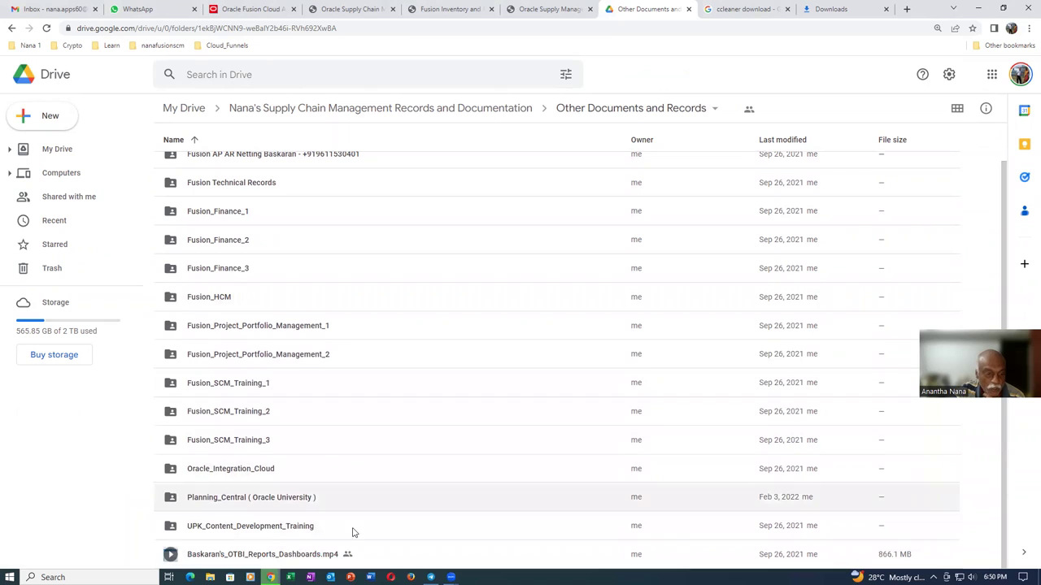
{"action": "left_click", "coordinate": [367, 327]}
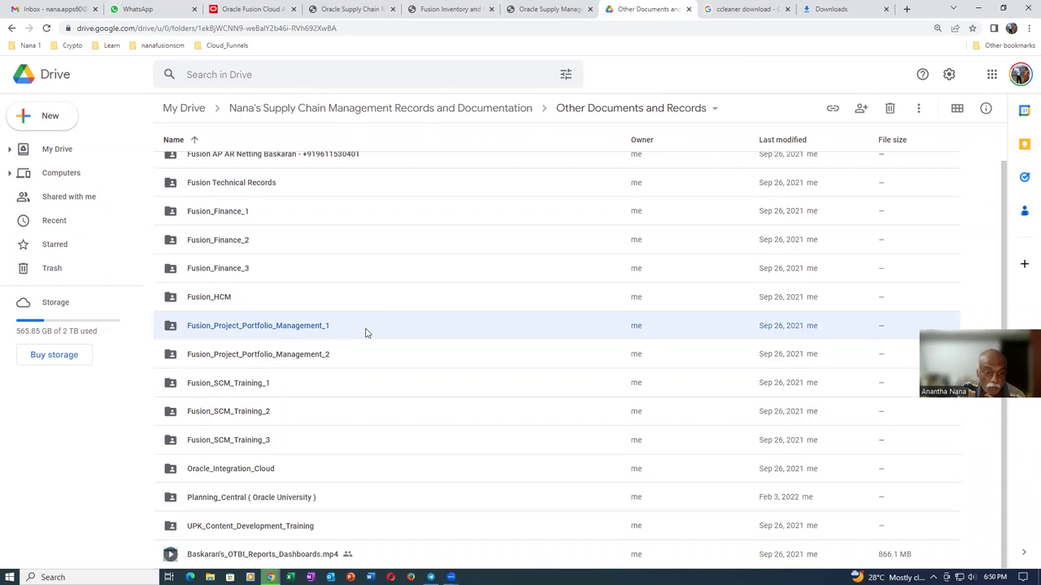
{"action": "double_click", "coordinate": [366, 332]}
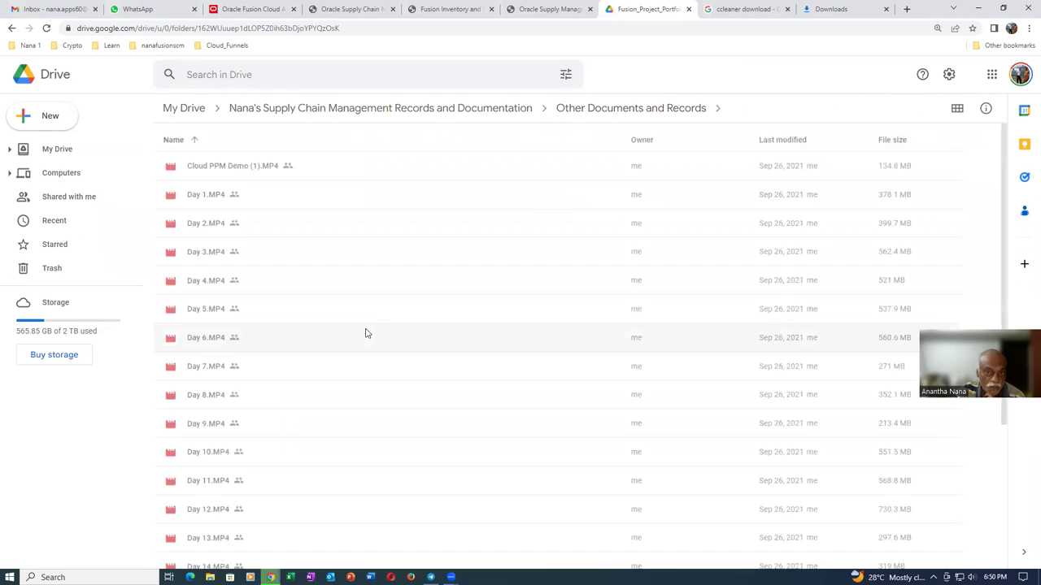
{"action": "scroll", "coordinate": [291, 350], "scroll_direction": "down", "scroll_amount": 3}
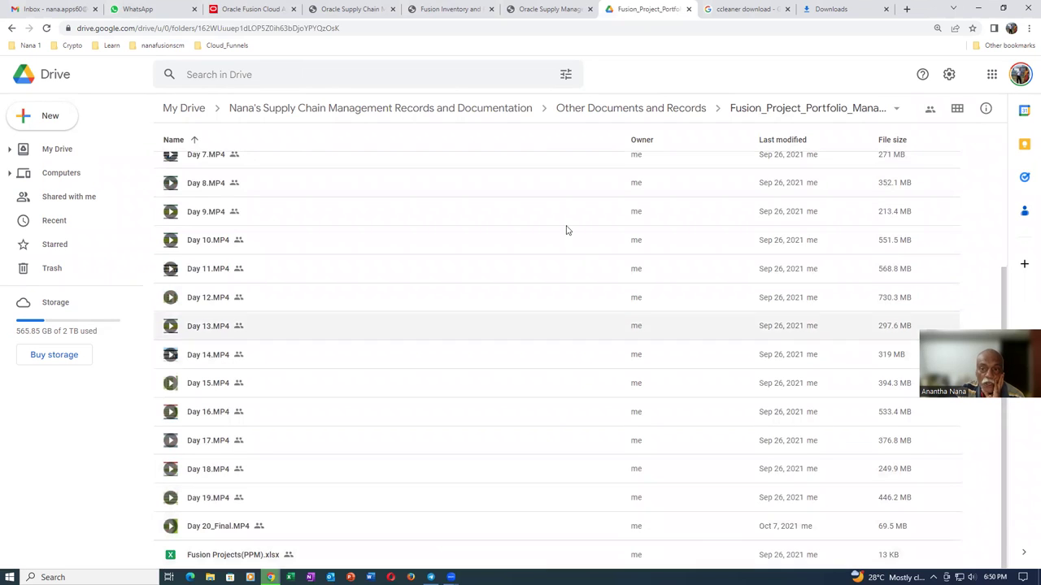
{"action": "left_click", "coordinate": [627, 112]}
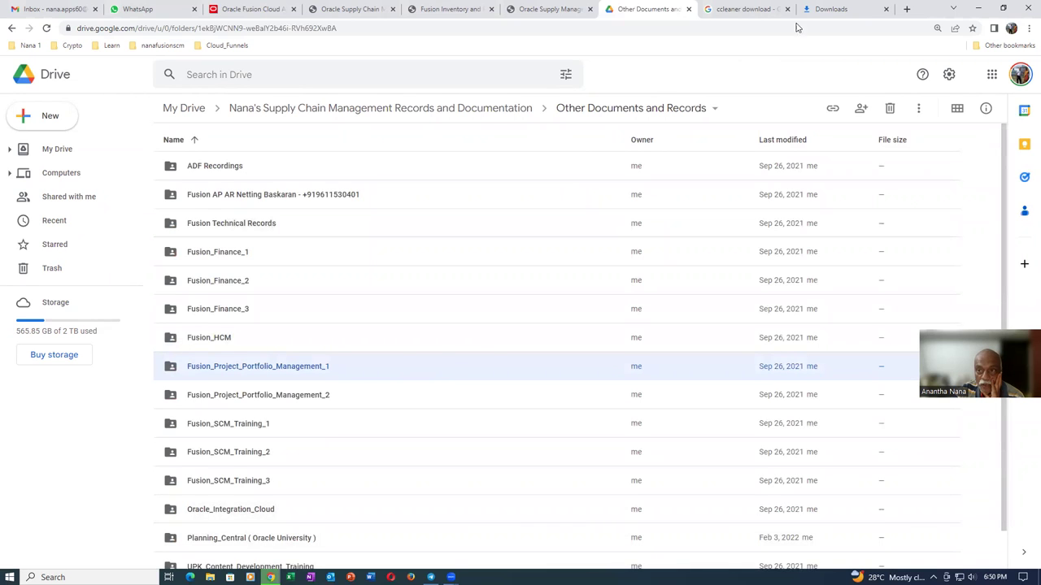
- Select the four Fusion Inventory Records archives in the Downloads folder for copying, and return Google Drive to the main Supply Chain Management records folder
{"action": "left_click", "coordinate": [831, 9]}
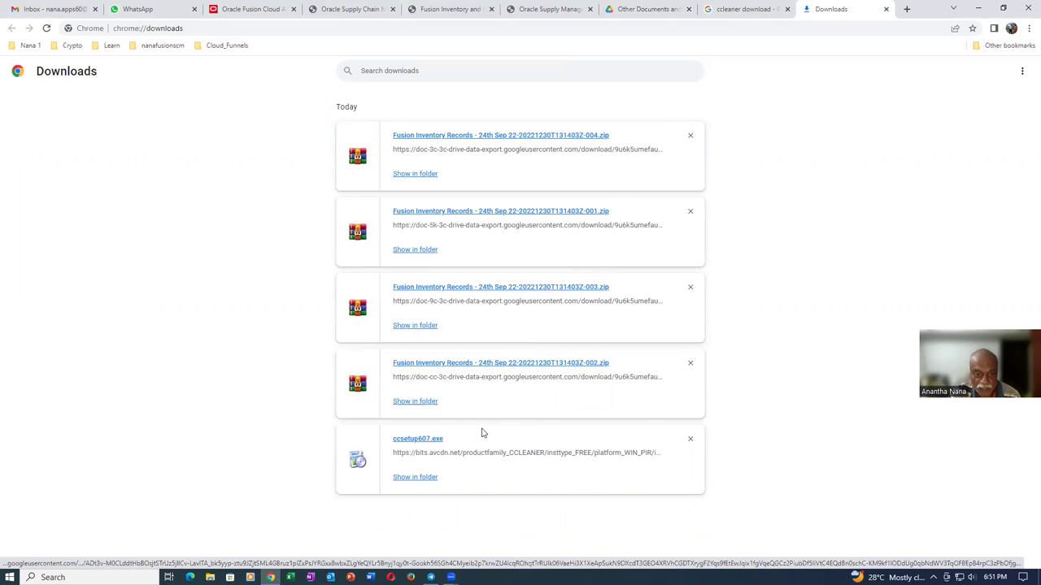
{"action": "left_click", "coordinate": [419, 175]}
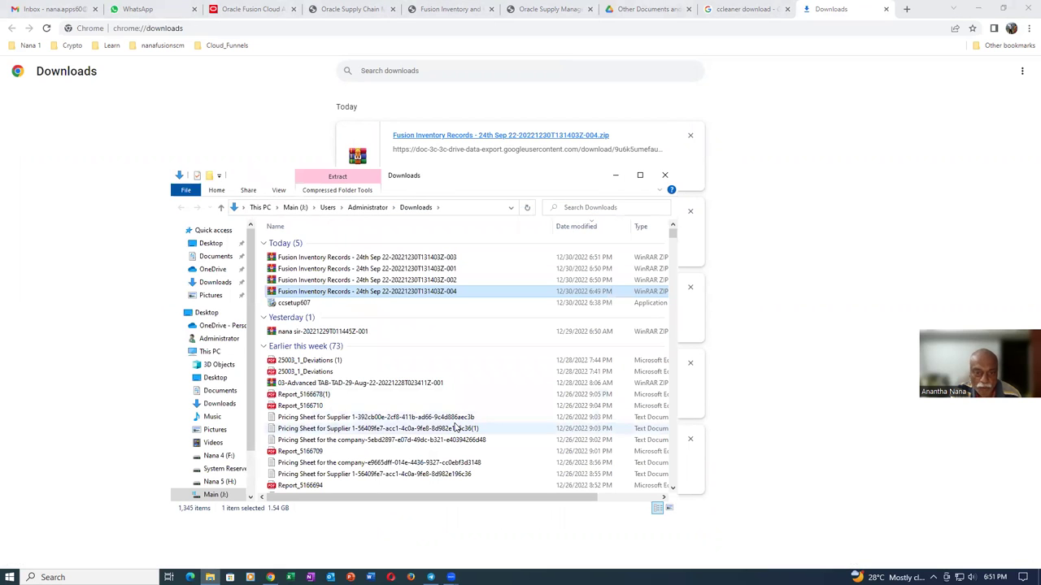
{"action": "left_click", "coordinate": [410, 259]}
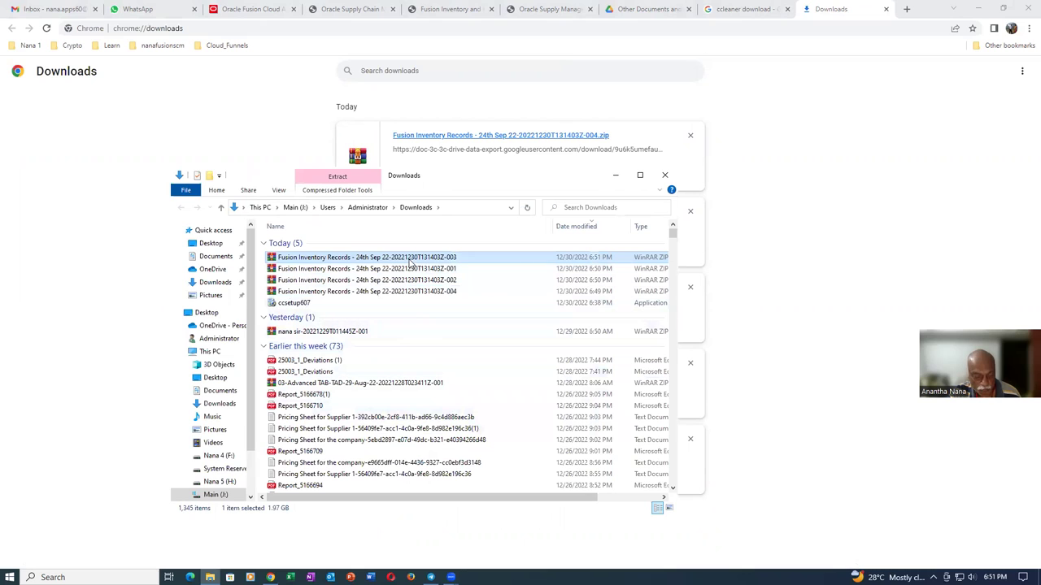
{"action": "left_click", "coordinate": [416, 280], "text": "shift"}
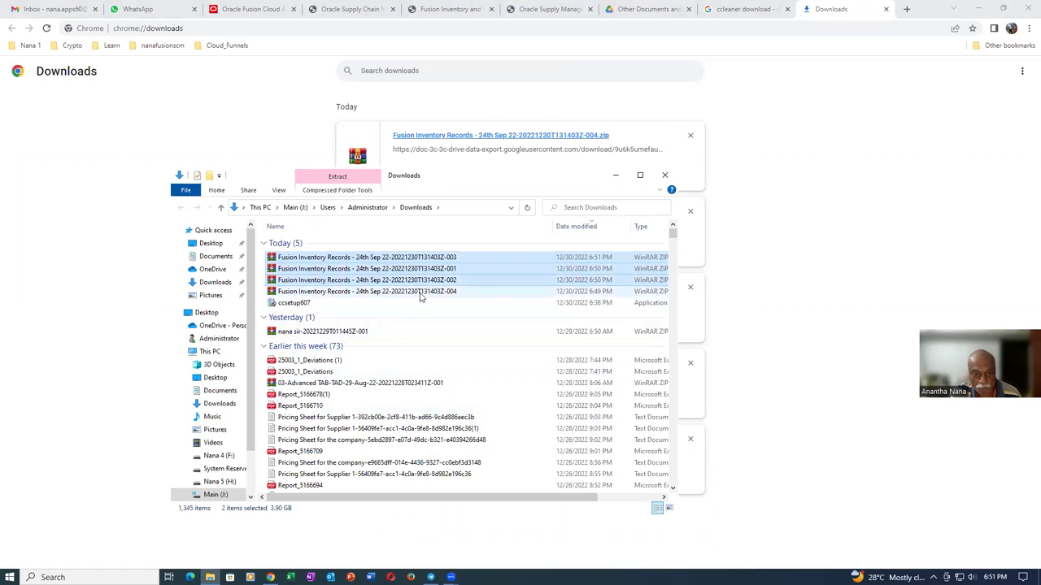
{"action": "left_click", "coordinate": [420, 294], "text": "shift"}
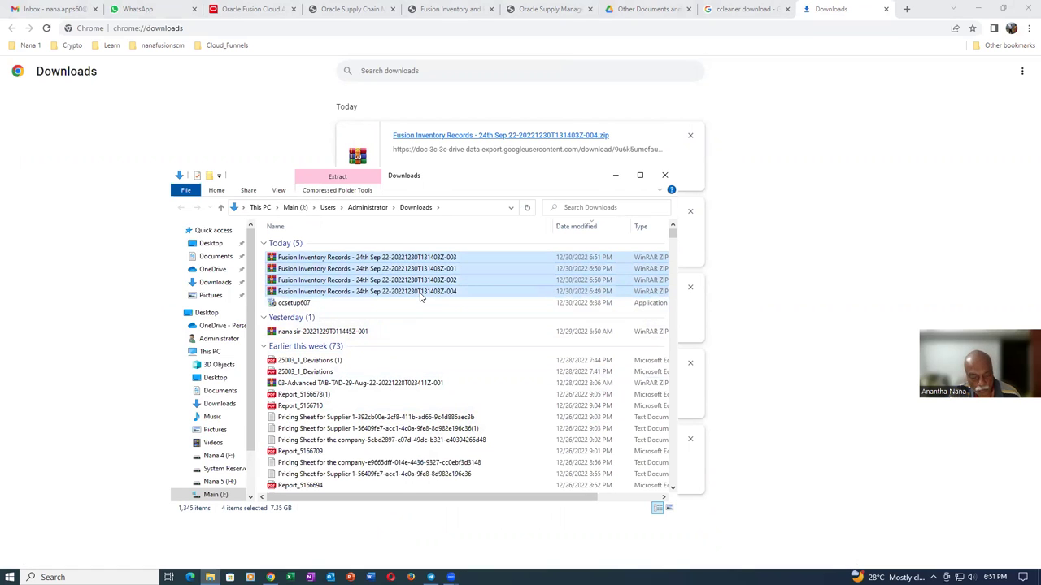
{"action": "left_click", "coordinate": [656, 9]}
{"action": "left_click", "coordinate": [350, 112]}
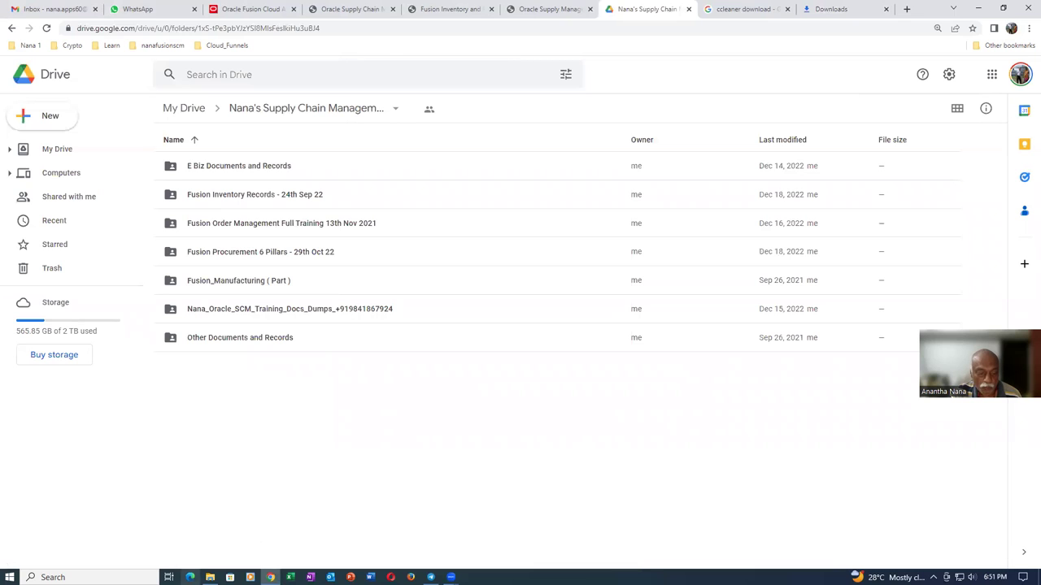
- Create a folder on the F: drive in File Explorer, named with the trainer's name followed by "_Training_1"
{"action": "left_click", "coordinate": [210, 577]}
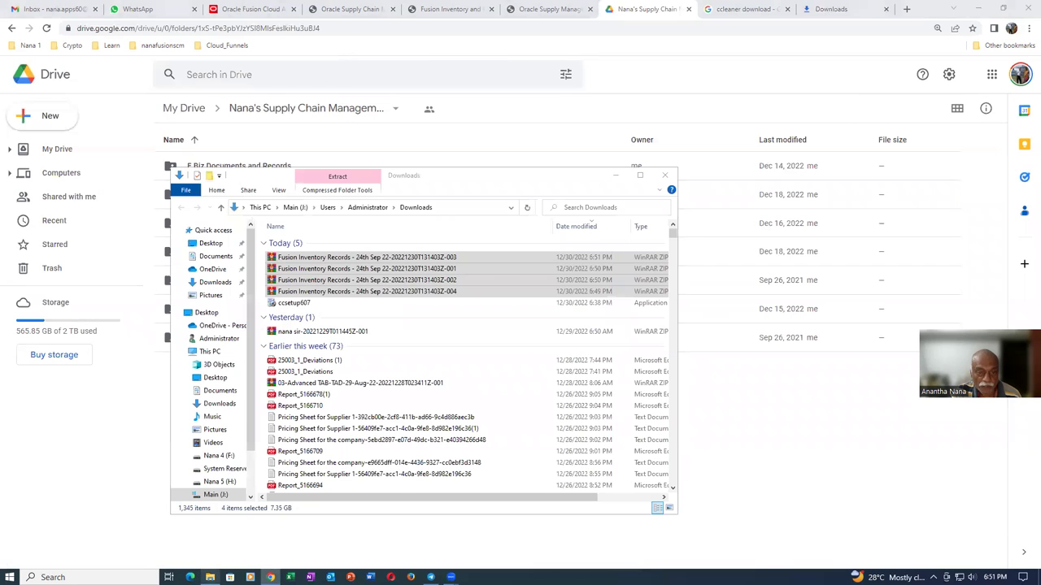
{"action": "left_click", "coordinate": [213, 351]}
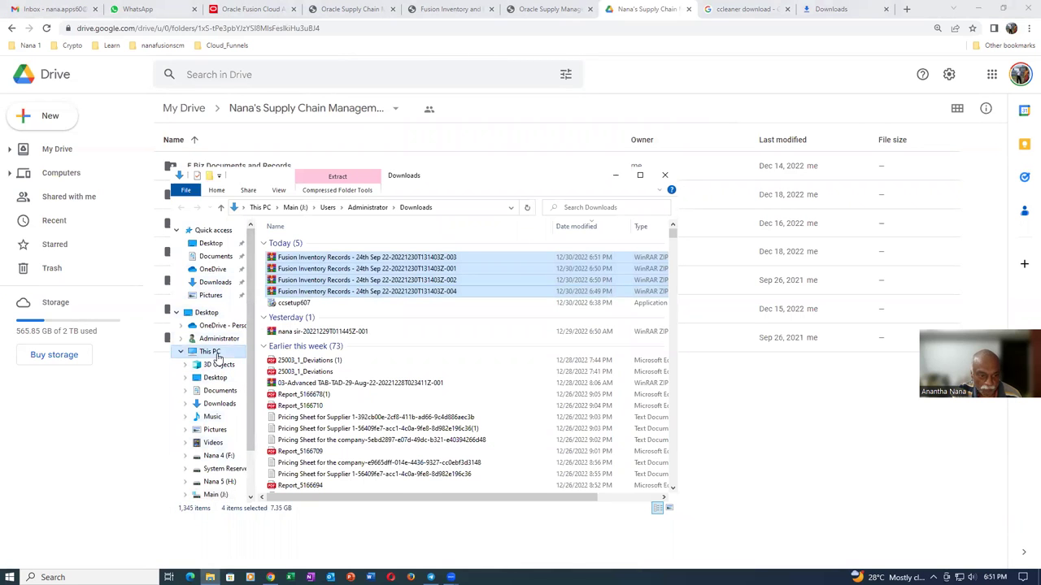
{"action": "double_click", "coordinate": [366, 362]}
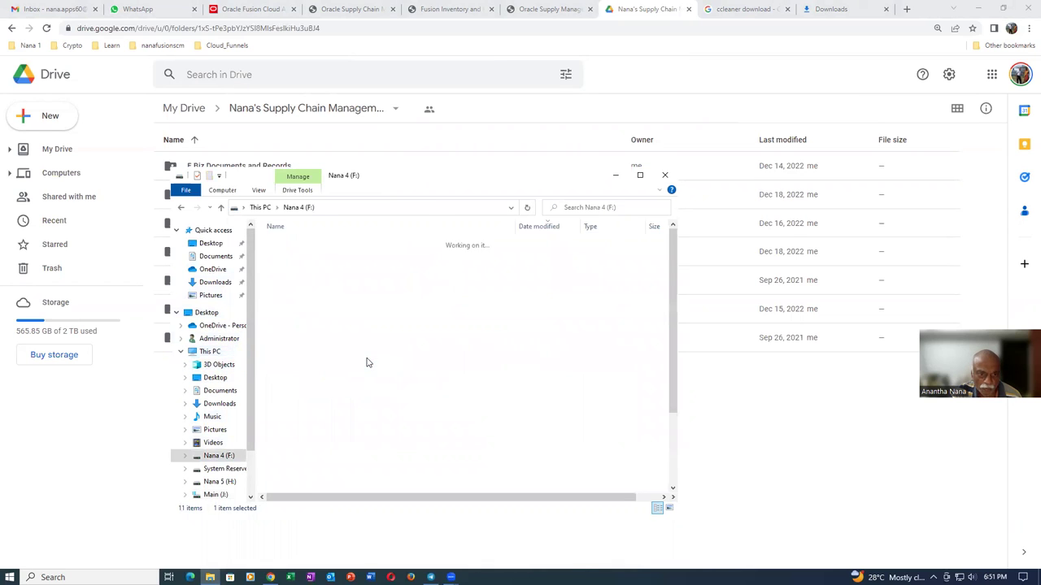
{"action": "right_click", "coordinate": [422, 420]}
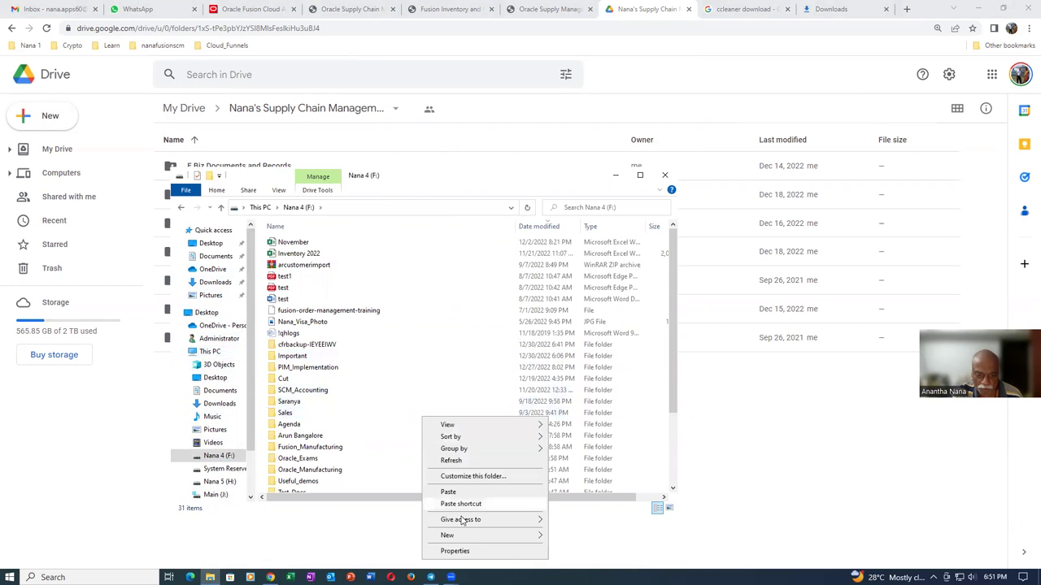
{"action": "mouse_move", "coordinate": [464, 540]}
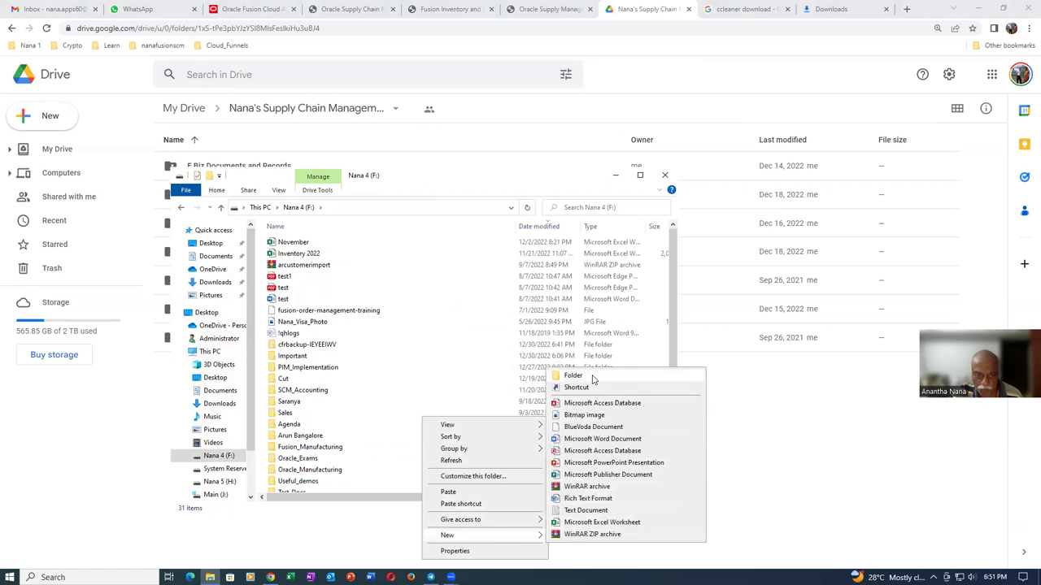
{"action": "left_click", "coordinate": [592, 378]}
{"action": "type", "text": "Na"}
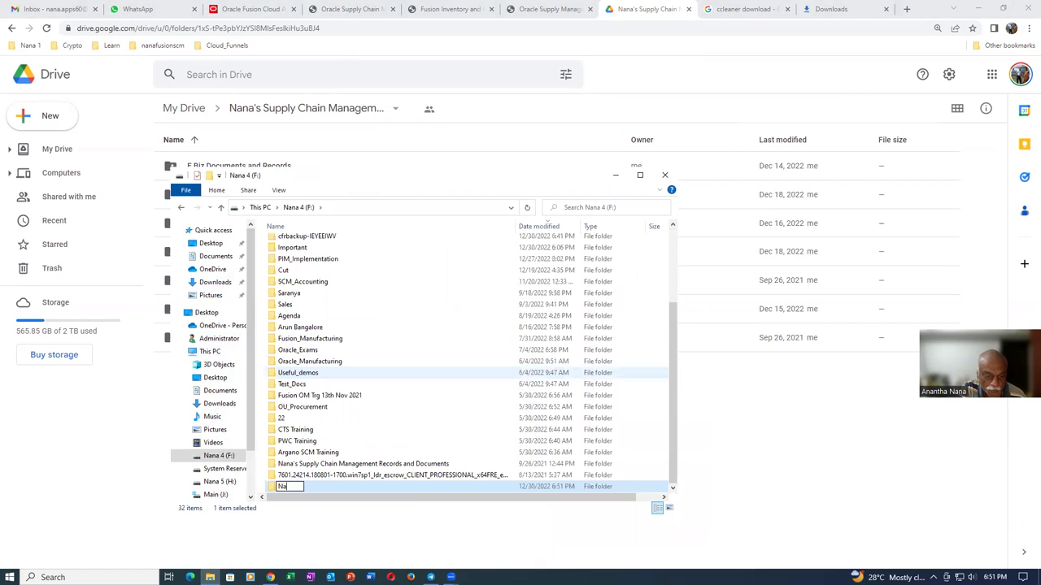
{"action": "type", "text": "na_Training_1"}
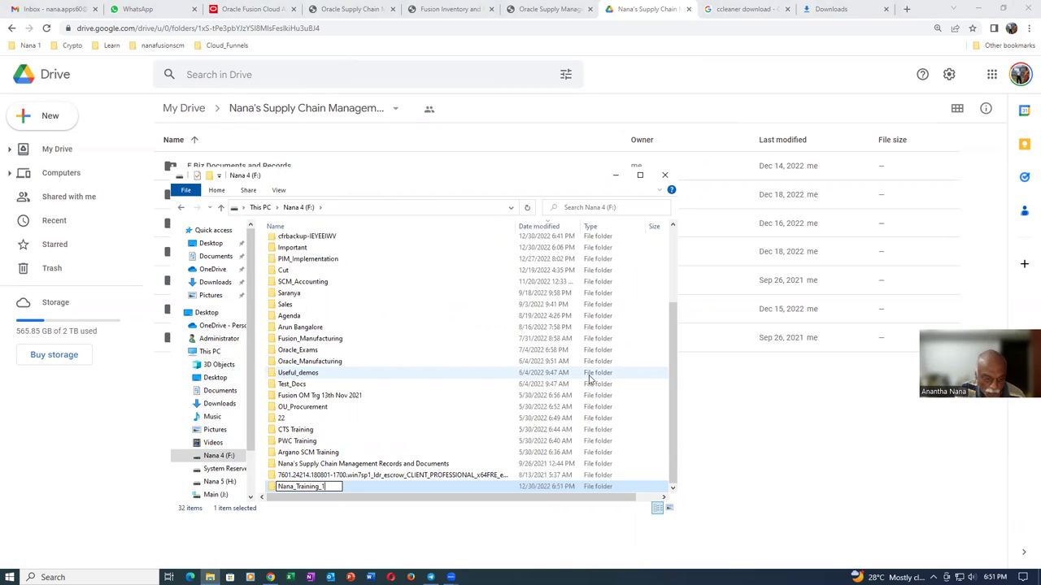
{"action": "key", "text": "Return"}
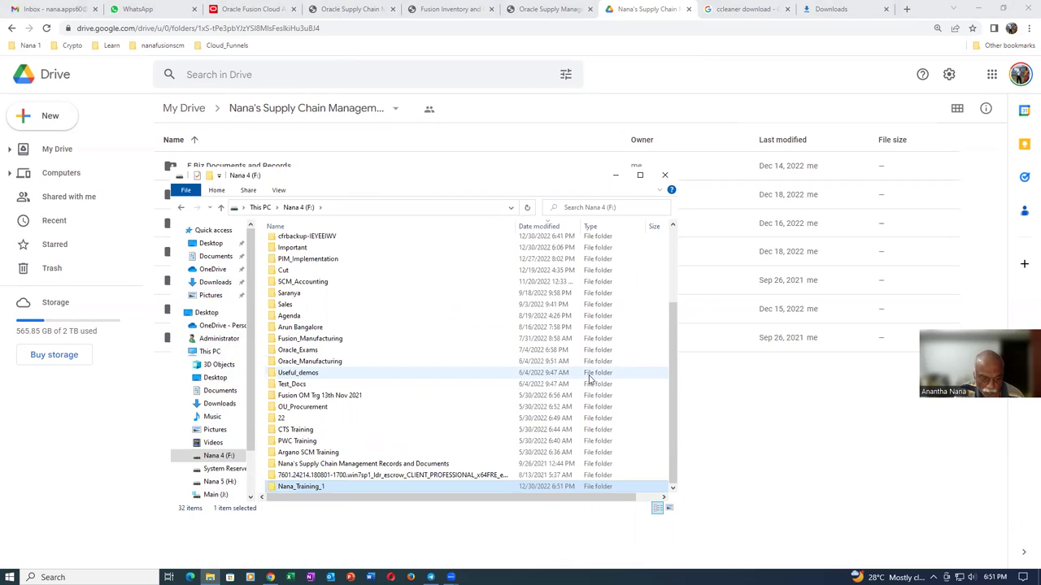
- Create a subfolder named Fusion Inventory inside the new training folder
{"action": "double_click", "coordinate": [358, 490]}
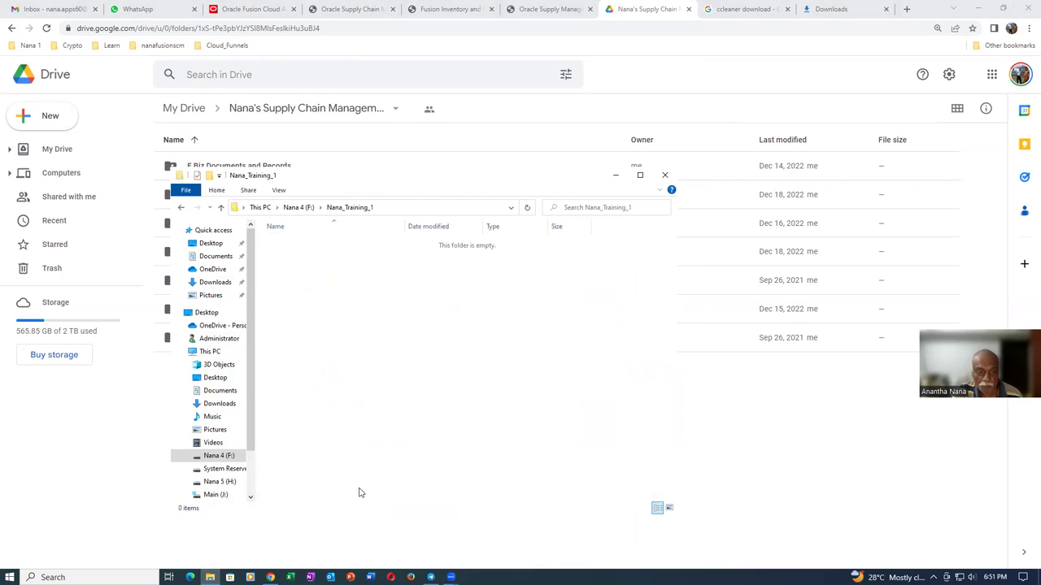
{"action": "right_click", "coordinate": [340, 291]}
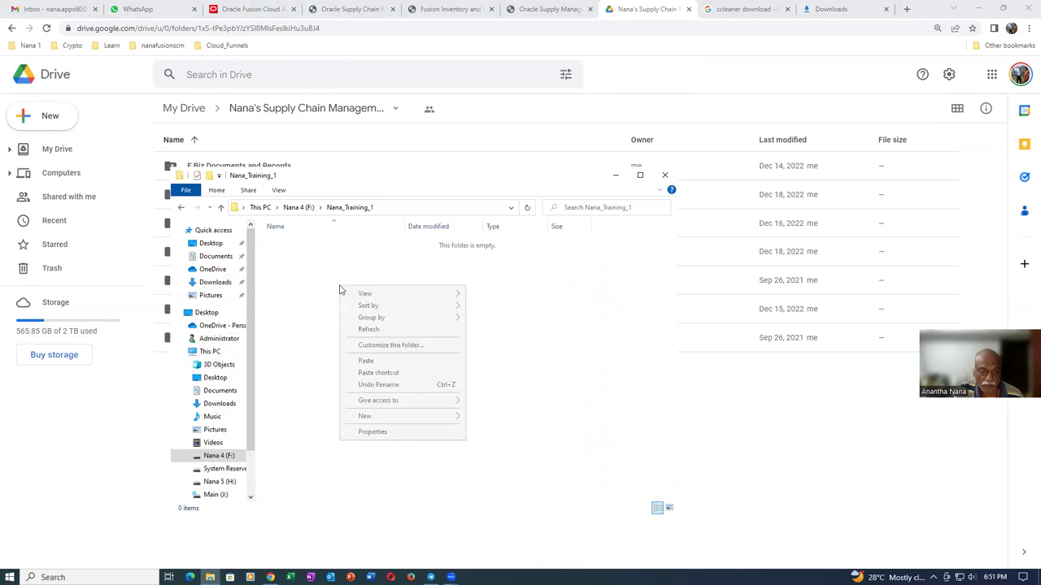
{"action": "mouse_move", "coordinate": [431, 415]}
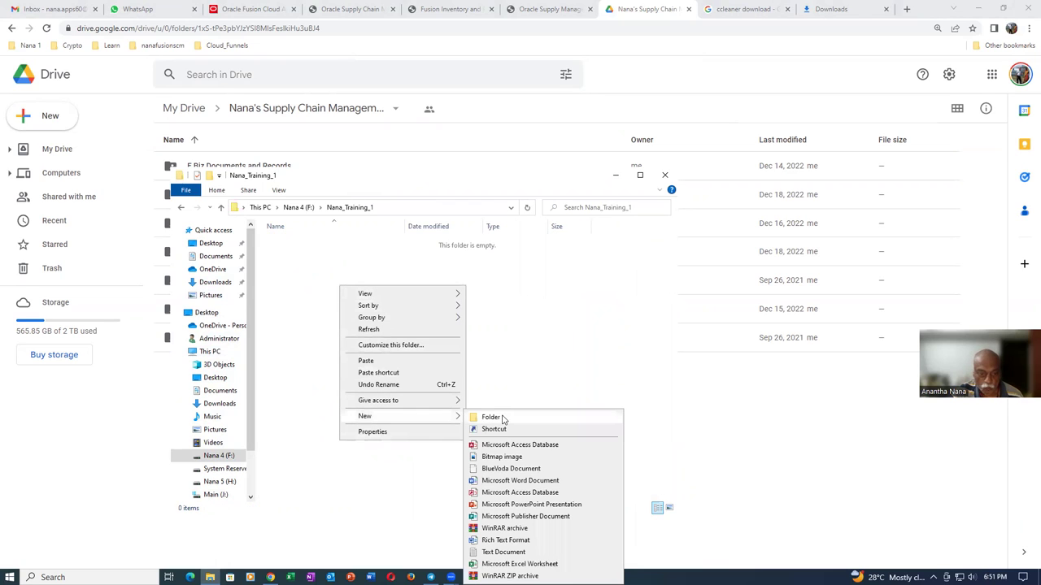
{"action": "left_click", "coordinate": [504, 418]}
{"action": "type", "text": "Fus"}
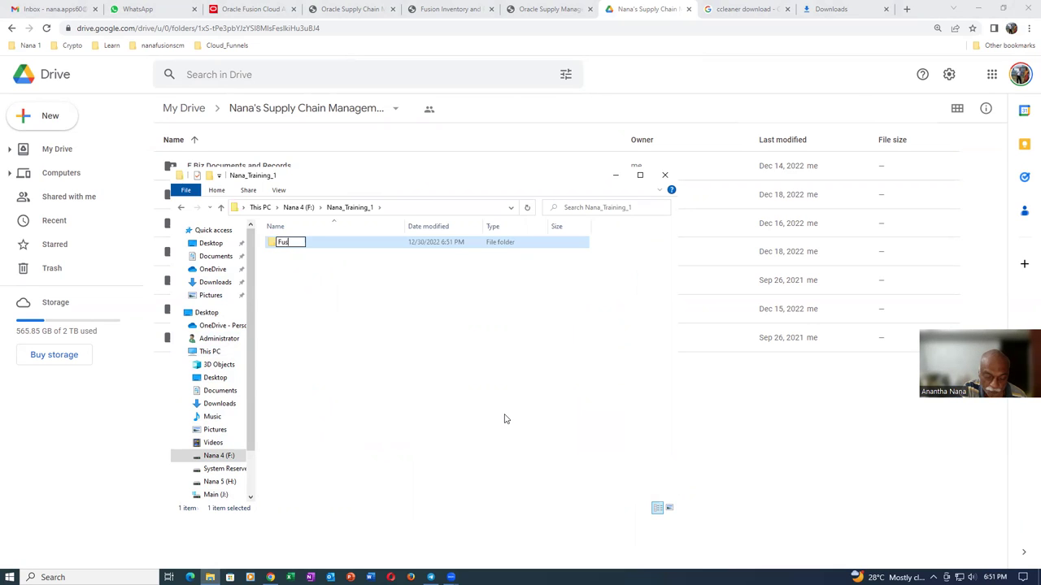
{"action": "type", "text": "ion Inventor"}
{"action": "key", "text": "Return"}
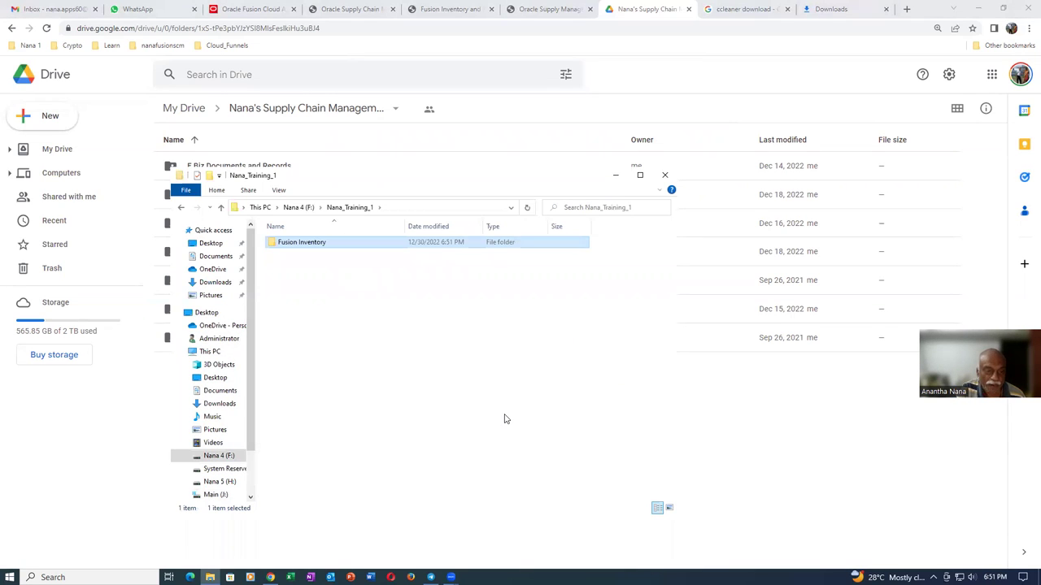
- Paste the four copied archives into the Fusion Inventory folder and widen the name column to show their full names
{"action": "double_click", "coordinate": [332, 242]}
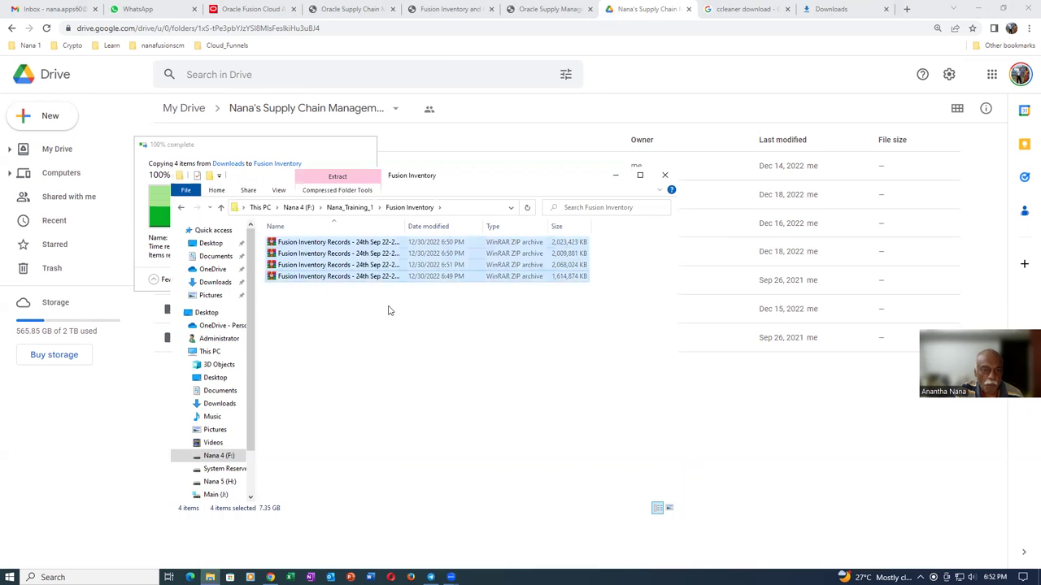
{"action": "left_click_drag", "start_coordinate": [405, 227], "coordinate": [520, 227]}
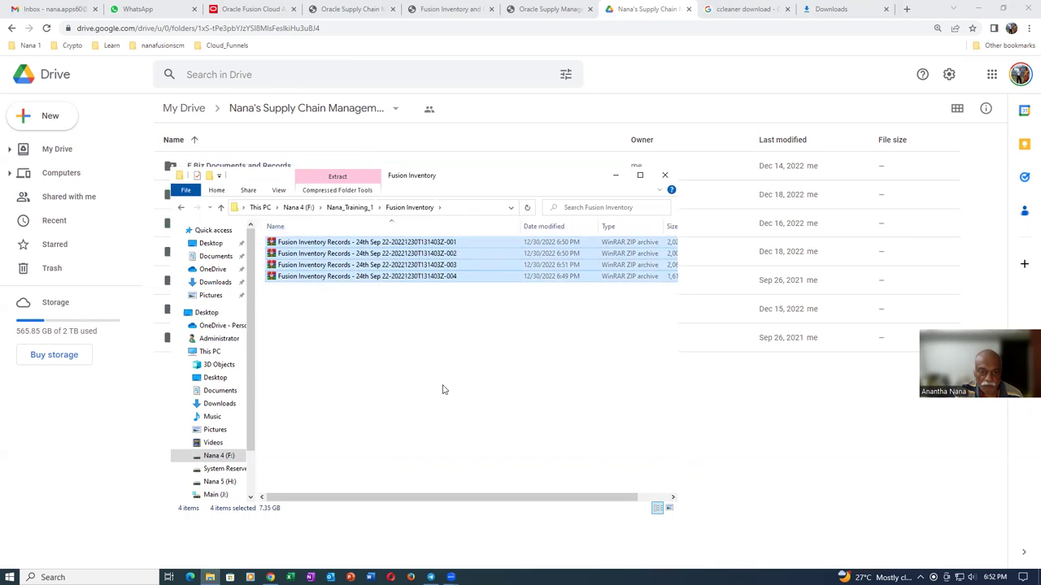
{"action": "left_click", "coordinate": [404, 397]}
- Extract the Fusion Inventory Records archive ending in 001 to the default destination folder with WinRAR's extraction options
{"action": "left_click", "coordinate": [415, 242]}
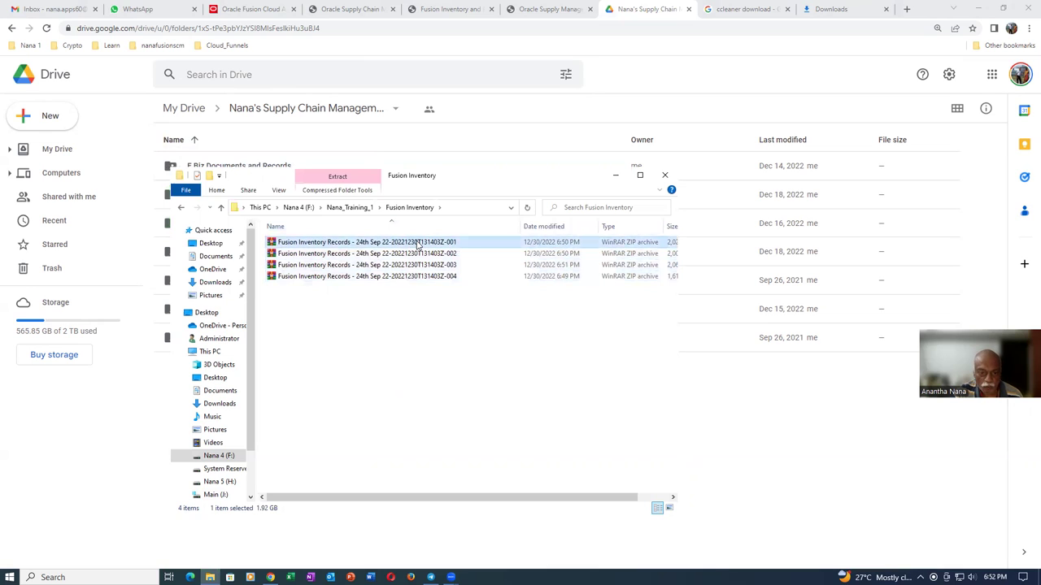
{"action": "right_click", "coordinate": [418, 242]}
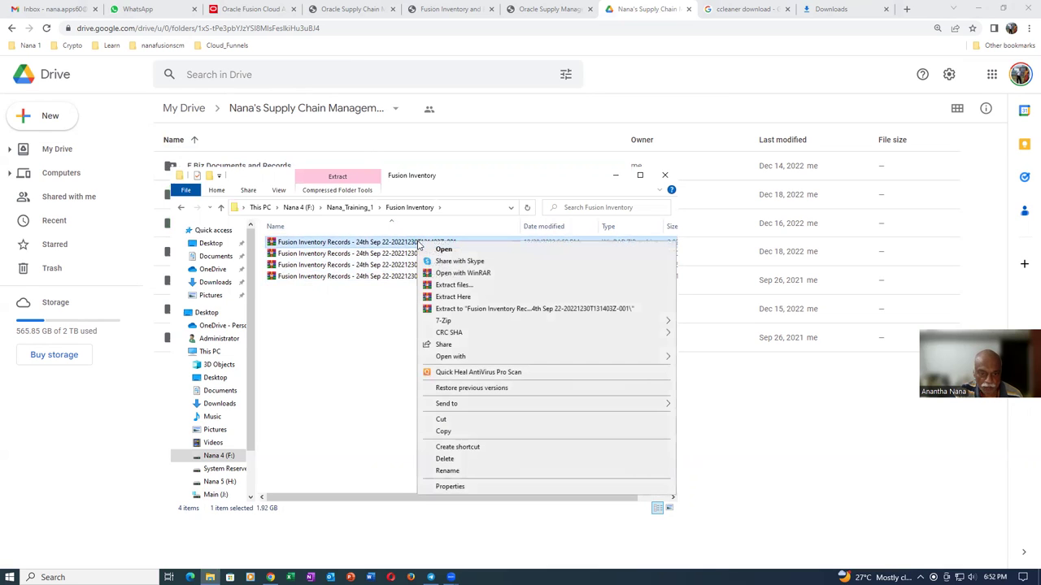
{"action": "left_click", "coordinate": [446, 286]}
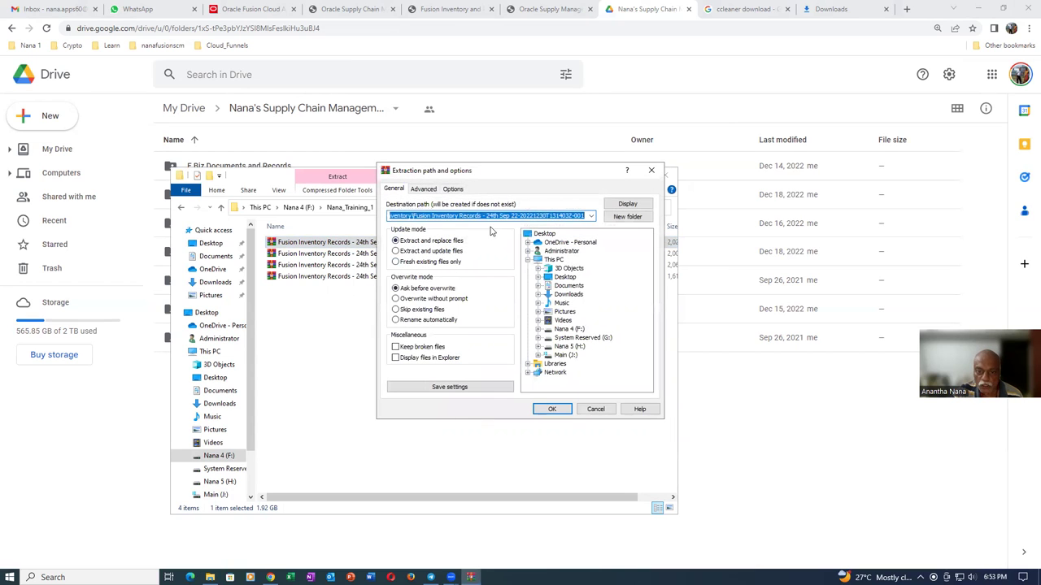
{"action": "left_click", "coordinate": [553, 409]}
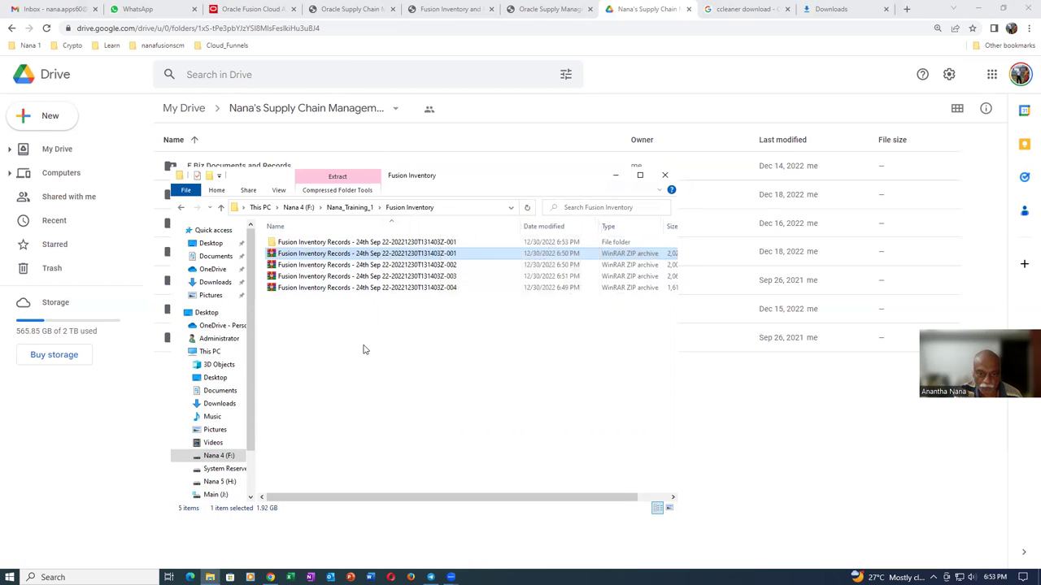
- Extract the archive ending in 002 into the existing 001 folder by changing the end of the destination path to 001
{"action": "left_click", "coordinate": [373, 267]}
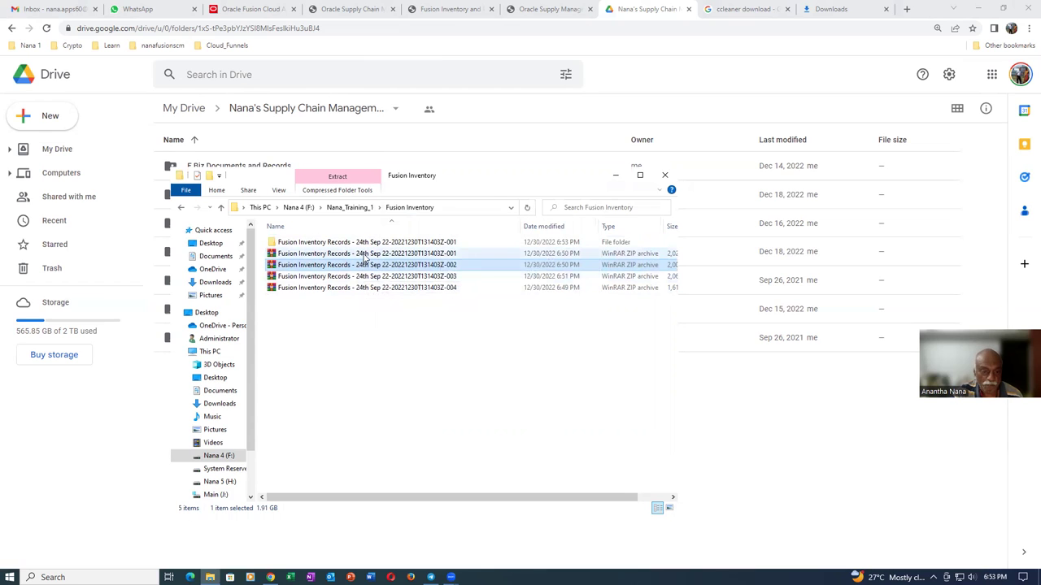
{"action": "right_click", "coordinate": [446, 268]}
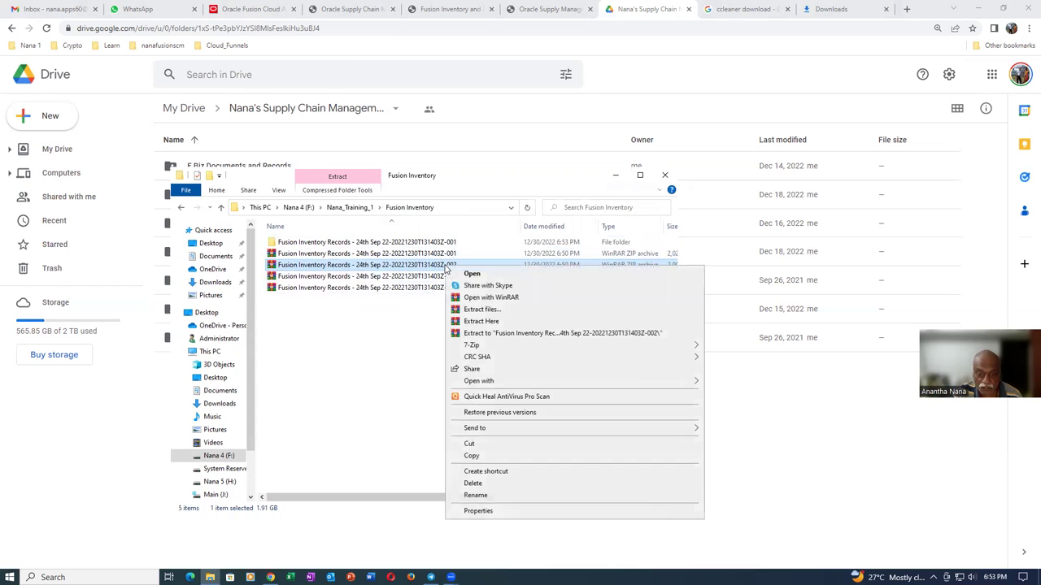
{"action": "left_click", "coordinate": [481, 309]}
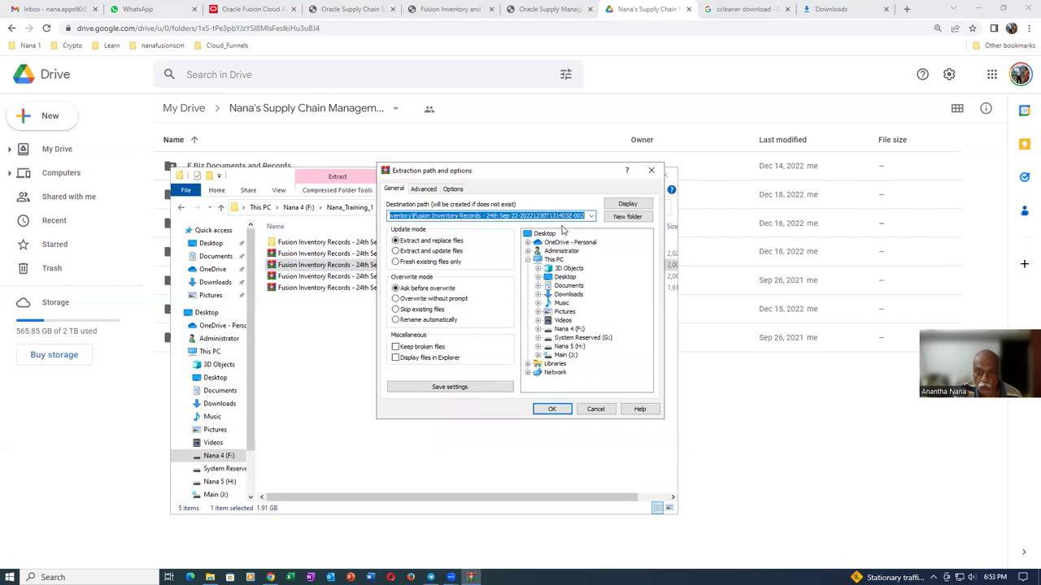
{"action": "left_click", "coordinate": [576, 215]}
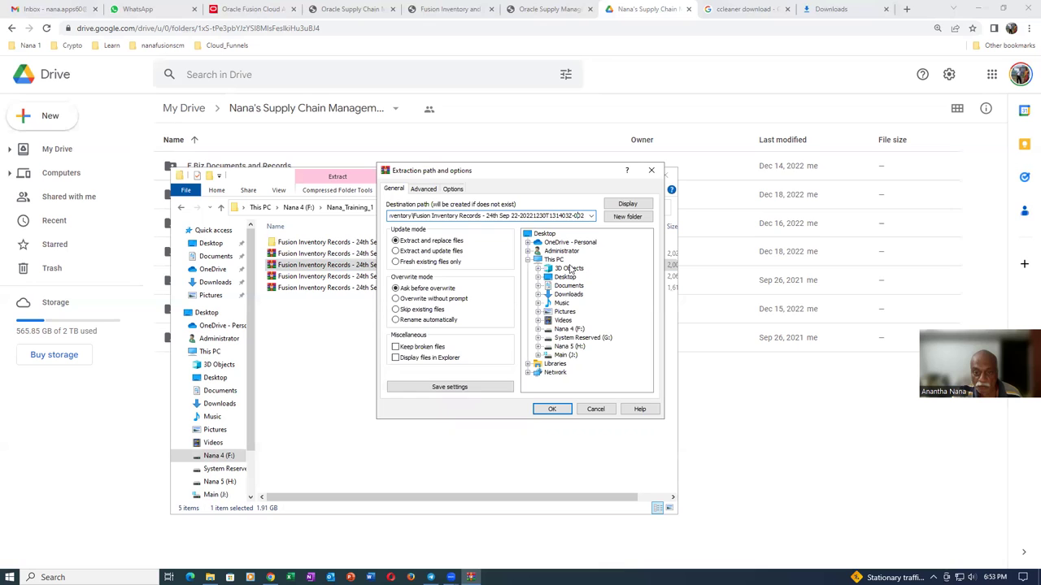
{"action": "key", "text": "BackSpace"}
{"action": "type", "text": "1"}
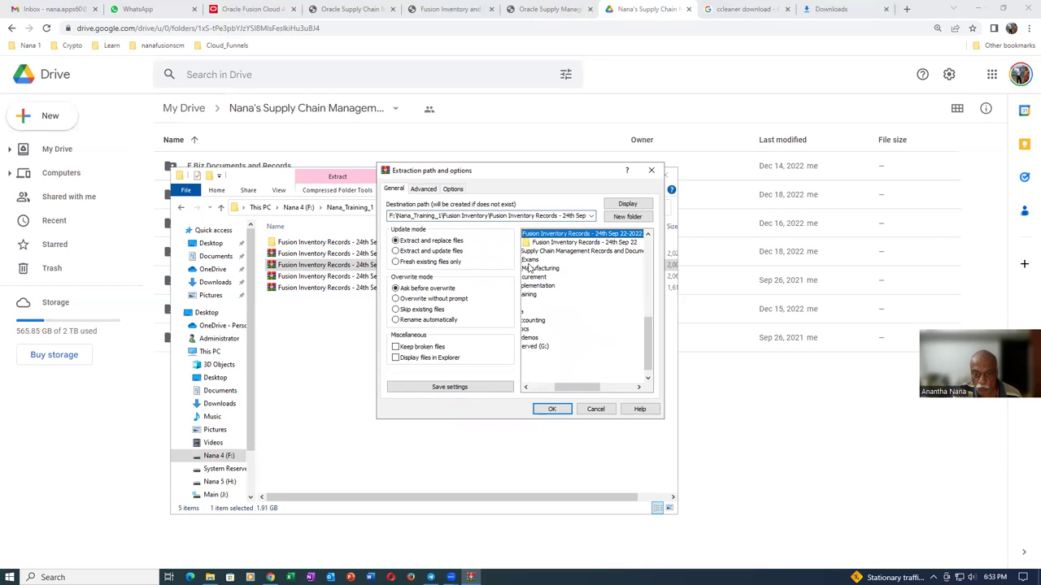
{"action": "left_click", "coordinate": [551, 411]}
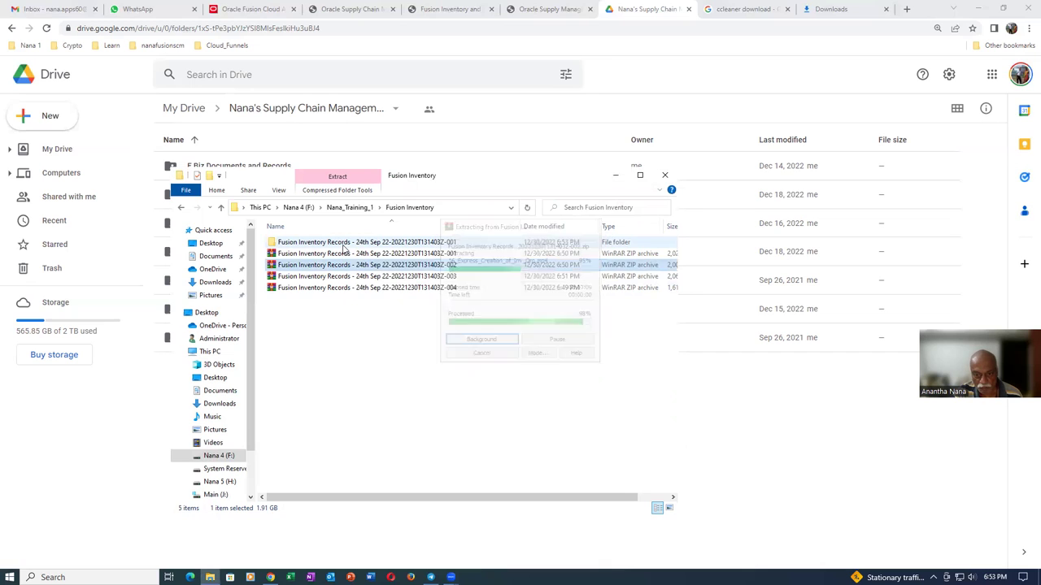
- Extract the archive ending in 003 into the existing 001 folder by reusing the destination path from the previous extraction
{"action": "left_click", "coordinate": [418, 289]}
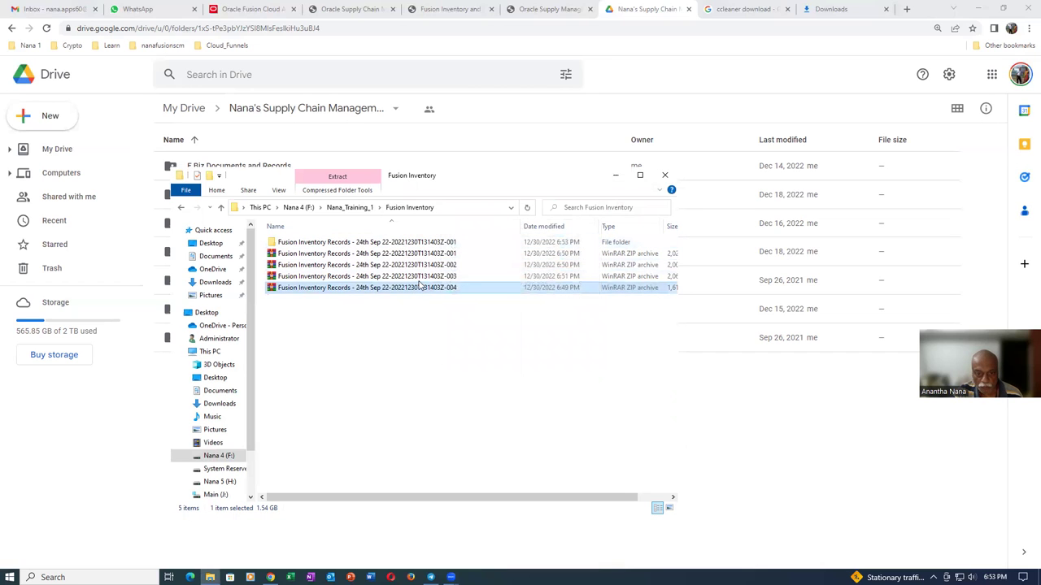
{"action": "left_click", "coordinate": [418, 281]}
{"action": "right_click", "coordinate": [422, 282]}
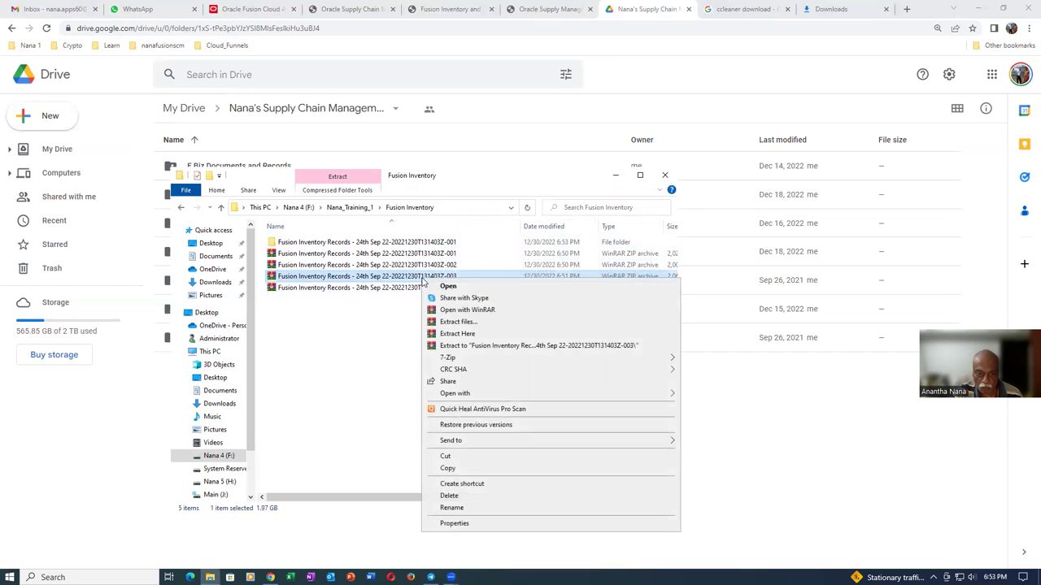
{"action": "left_click", "coordinate": [451, 322]}
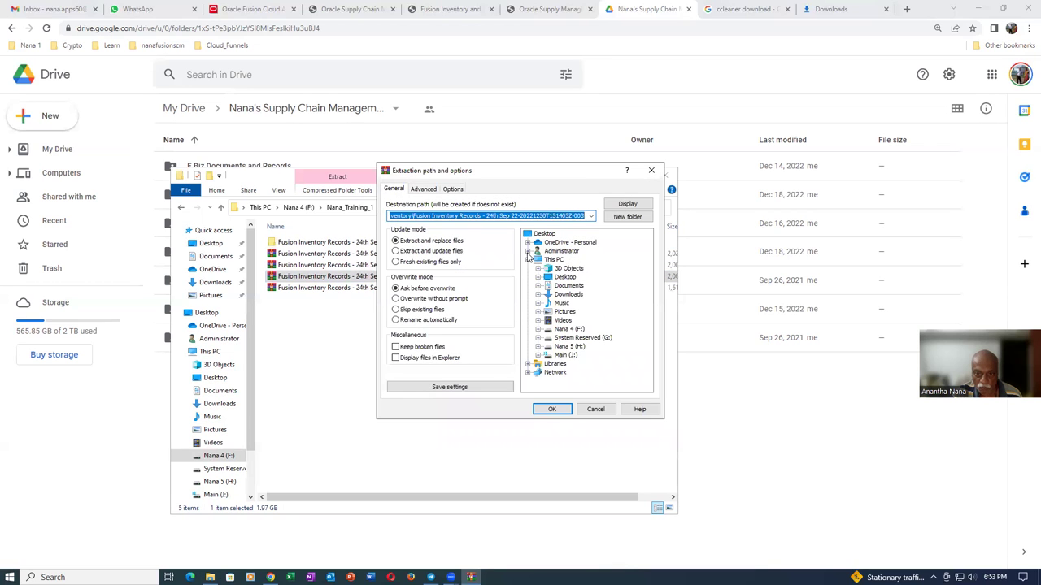
{"action": "left_click", "coordinate": [542, 216]}
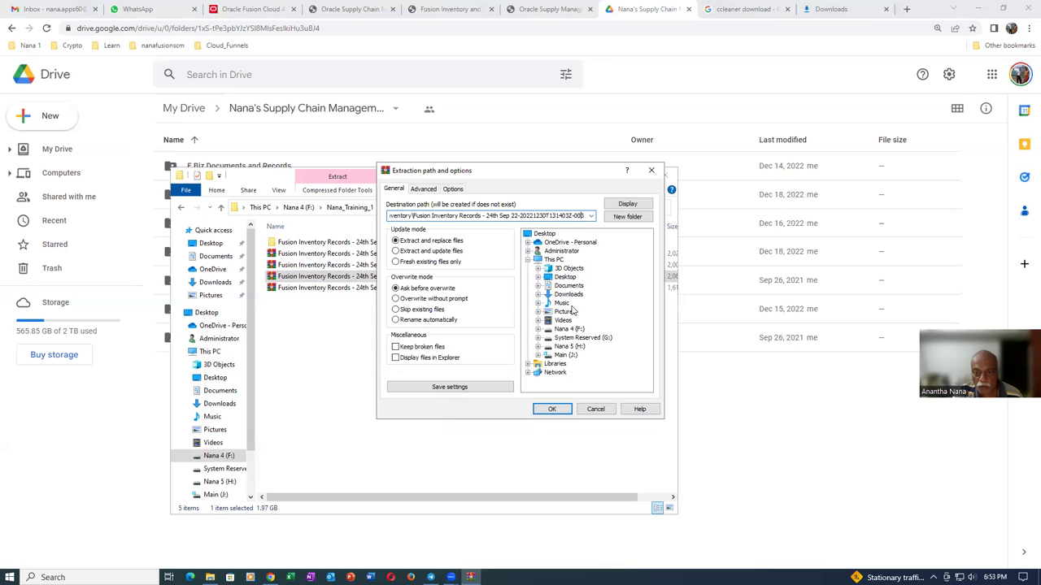
{"action": "left_click", "coordinate": [591, 215]}
{"action": "left_click", "coordinate": [488, 226]}
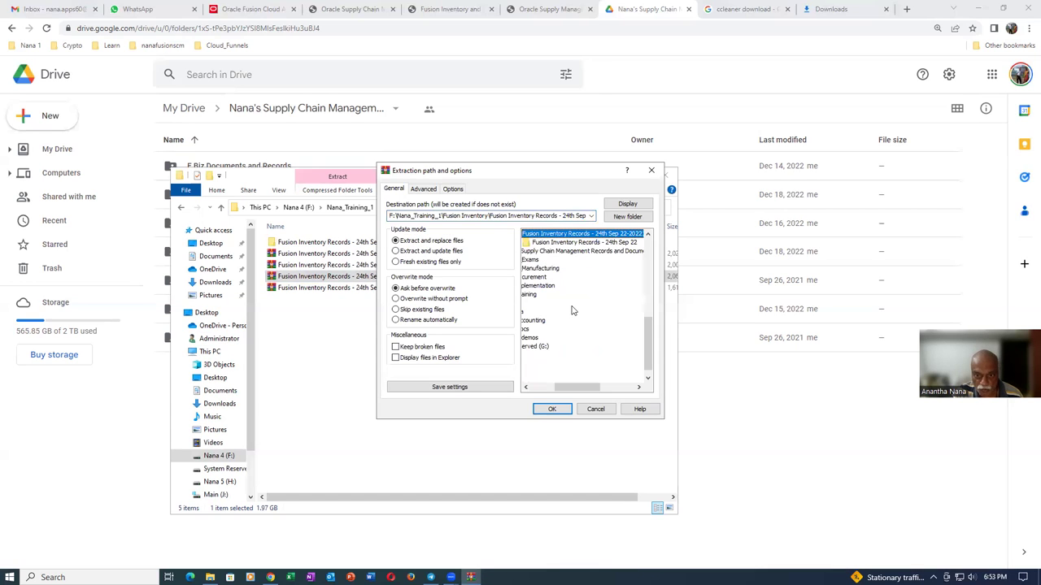
{"action": "left_click", "coordinate": [552, 408]}
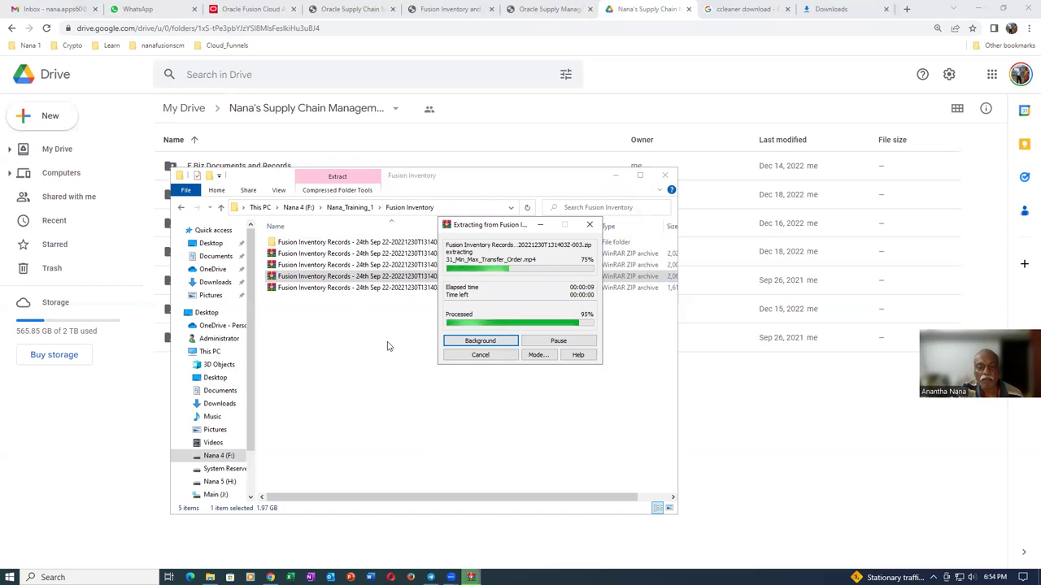
- Extract the archive ending in 004 into the same 001 folder with WinRAR's extraction options
{"action": "left_click", "coordinate": [405, 290]}
{"action": "right_click", "coordinate": [404, 293]}
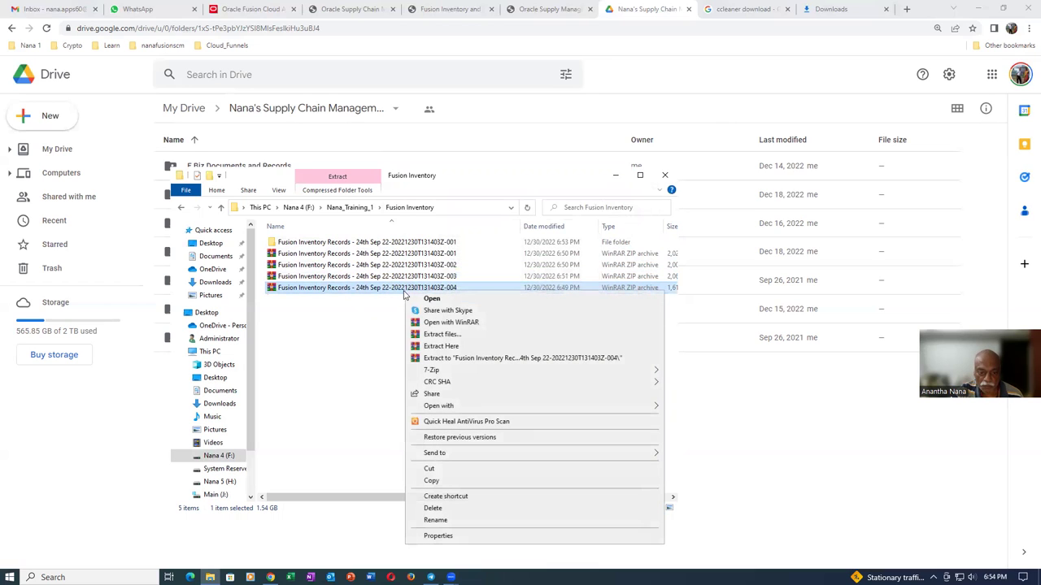
{"action": "left_click", "coordinate": [439, 335]}
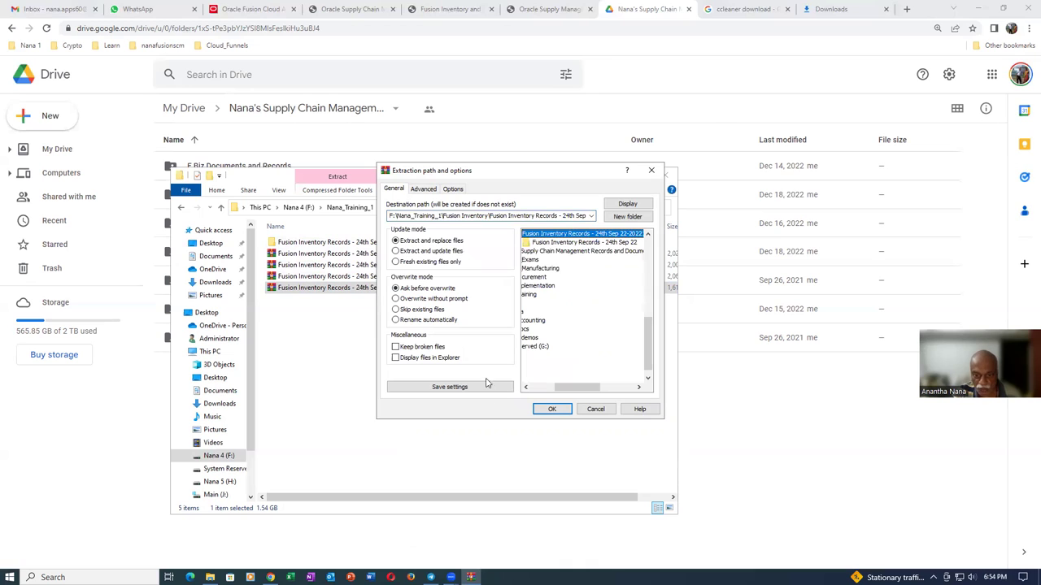
{"action": "left_click", "coordinate": [551, 409]}
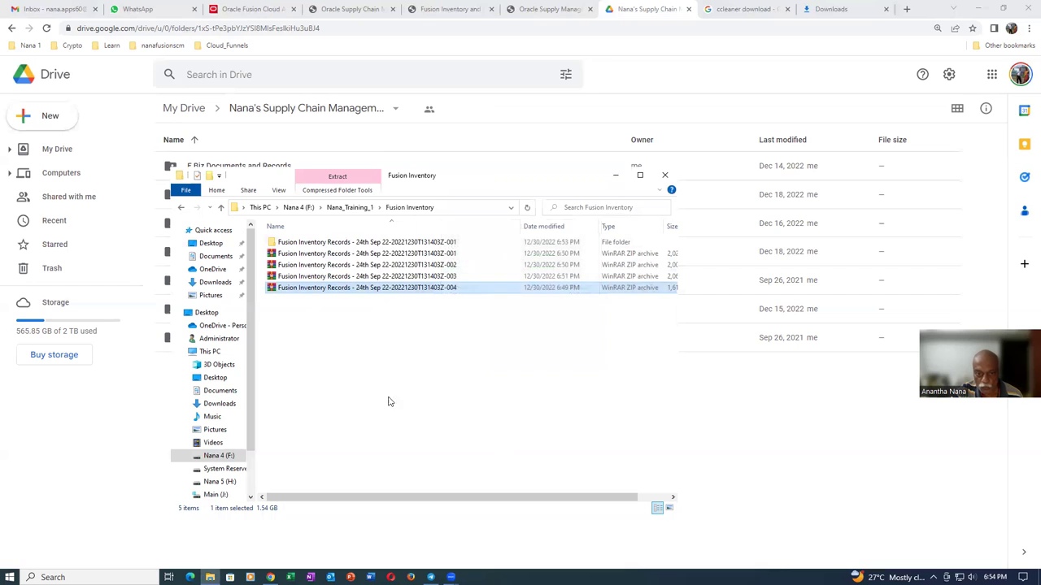
- Open the extracted 001 folder and compare it with the Fusion Inventory Records - 24th Sep 22 folder in Google Drive
{"action": "left_click", "coordinate": [393, 244]}
{"action": "double_click", "coordinate": [393, 244]}
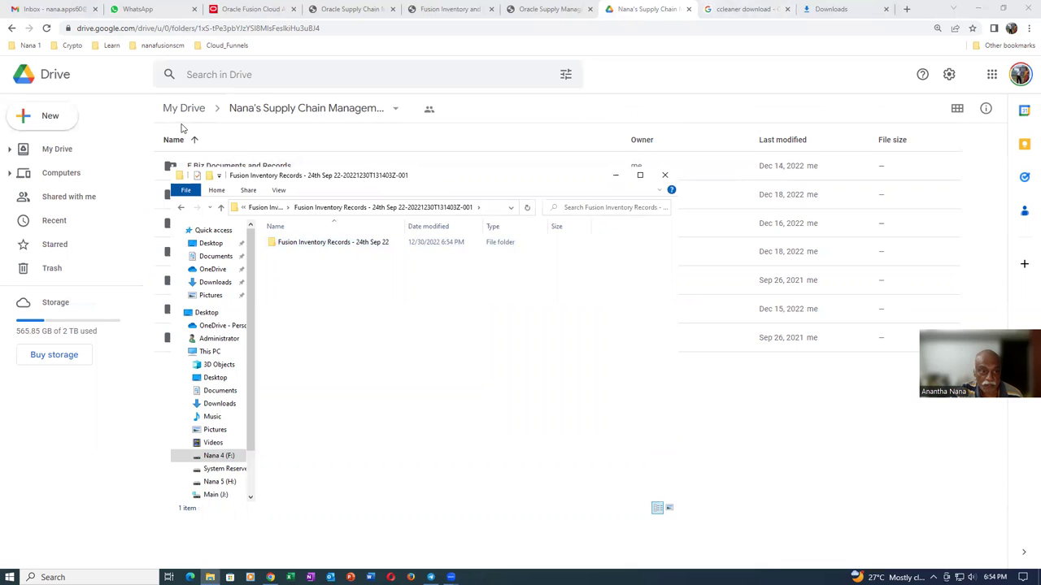
{"action": "left_click", "coordinate": [244, 108]}
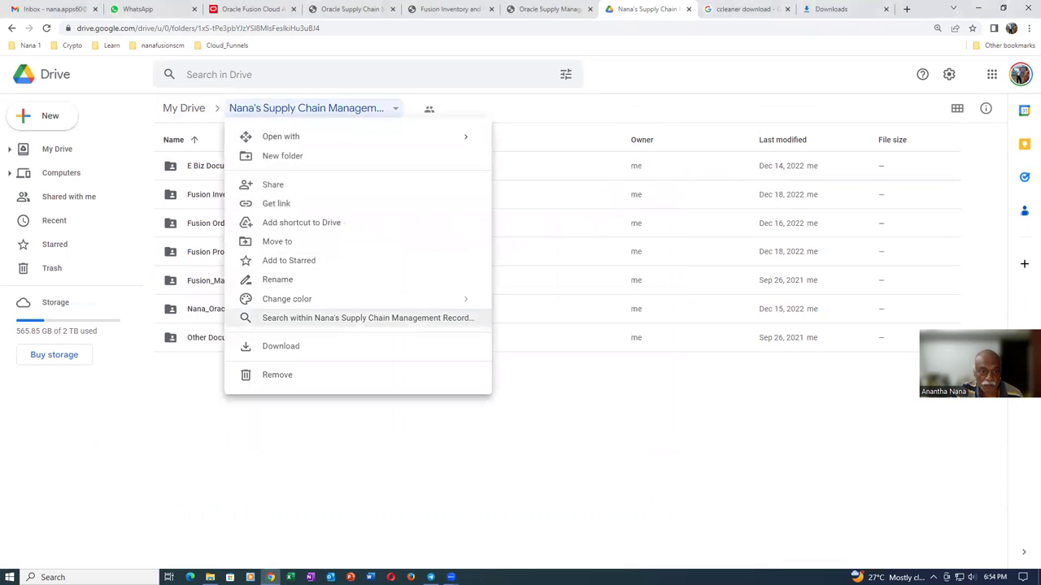
{"action": "left_click", "coordinate": [320, 530]}
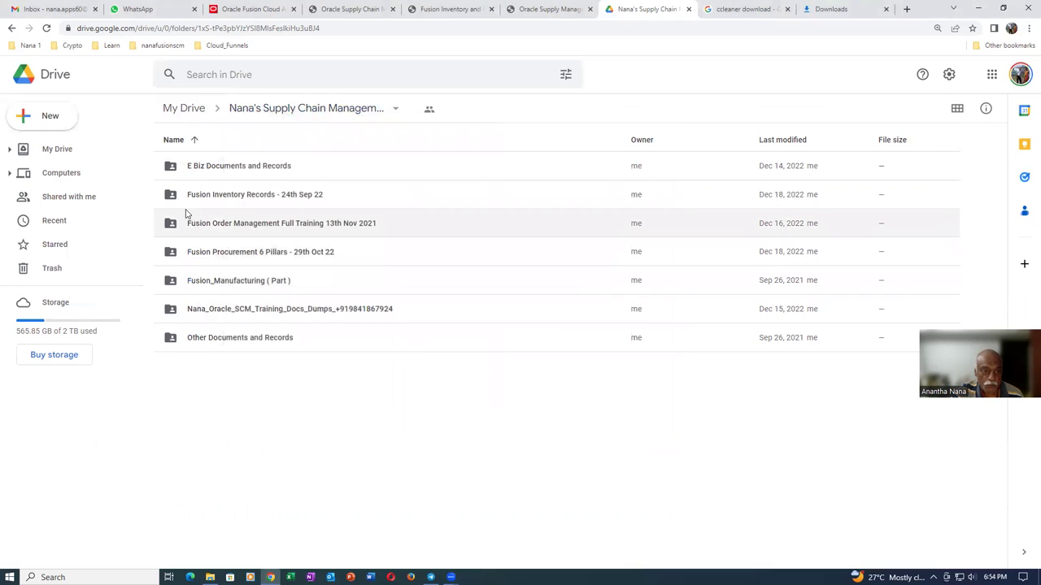
{"action": "double_click", "coordinate": [357, 203]}
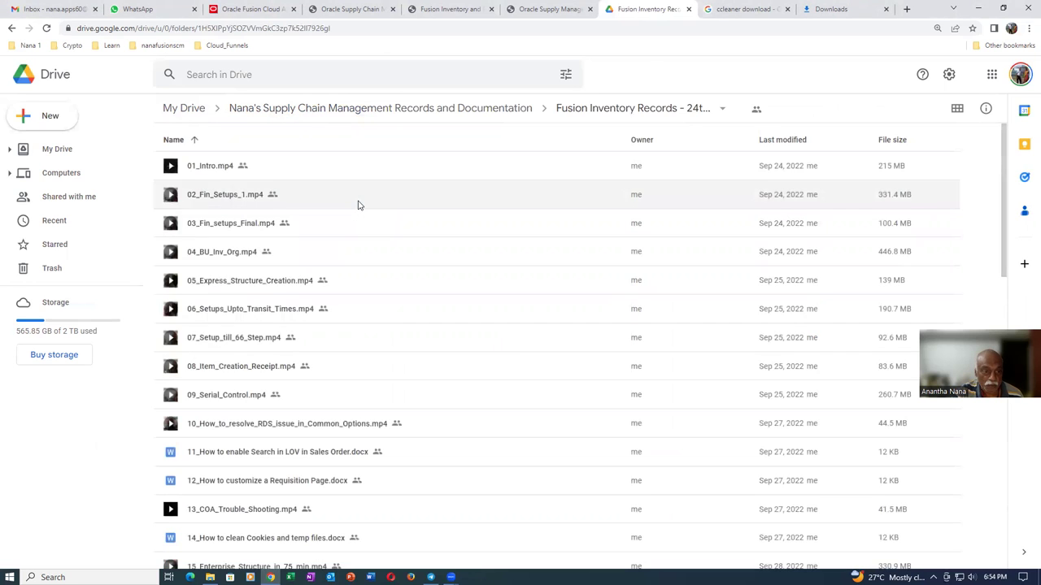
{"action": "left_click", "coordinate": [413, 108]}
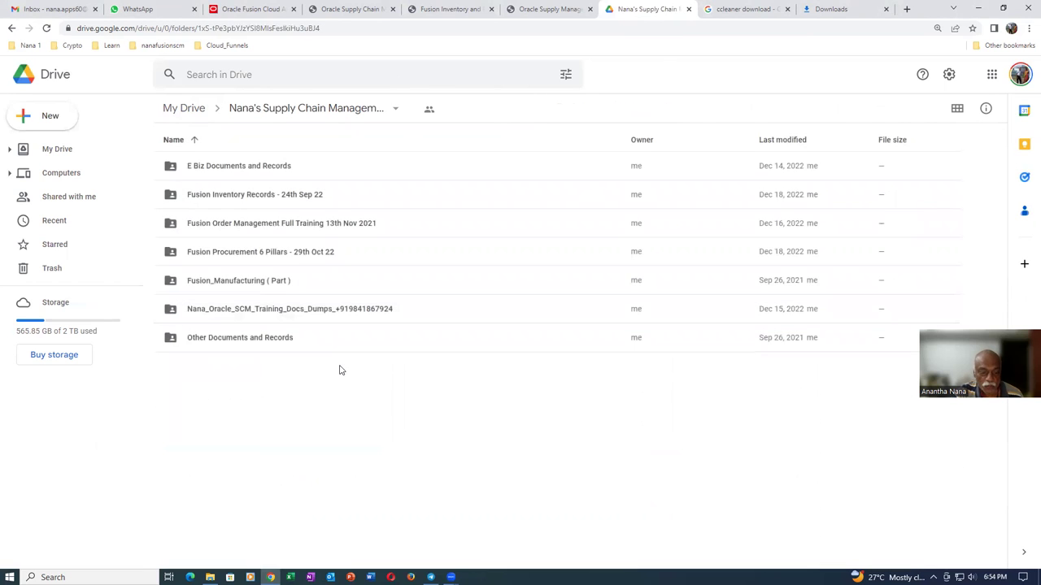
{"action": "key", "text": "alt+Tab"}
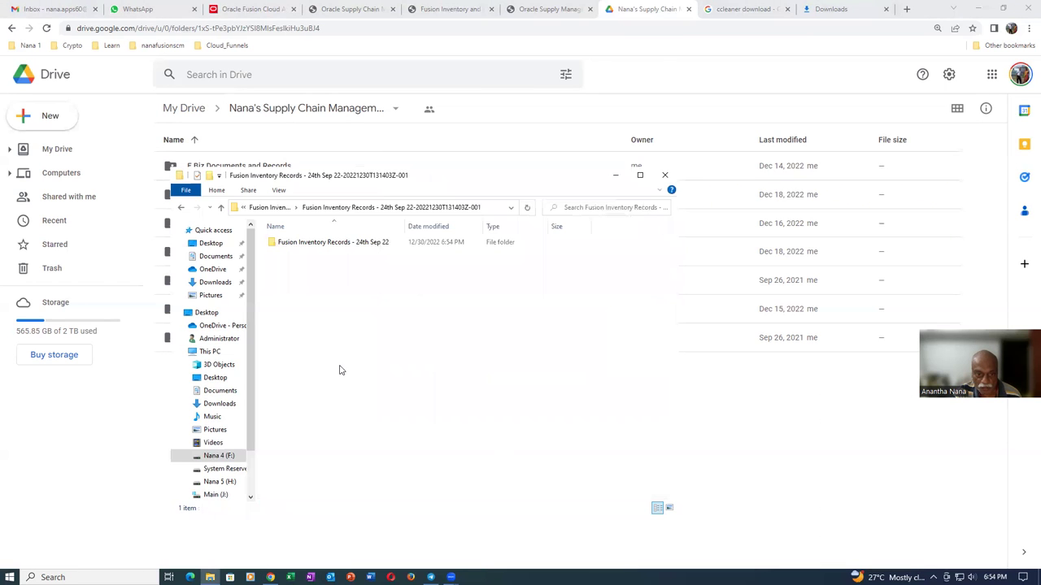
- Open the extracted Fusion Inventory Records - 24th Sep 22 folder and review its files in details view with a wider name column
{"action": "left_click", "coordinate": [353, 249]}
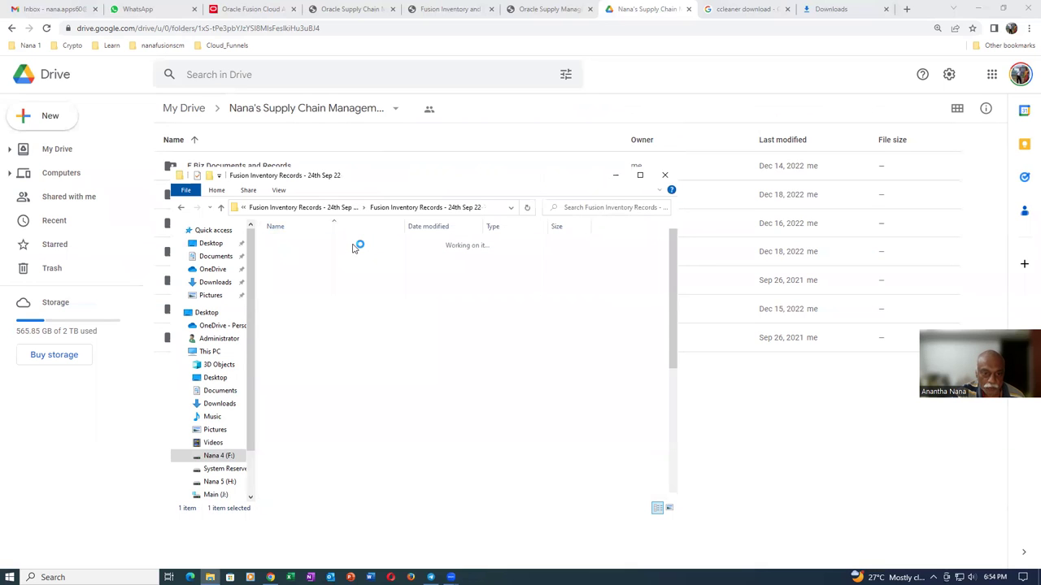
{"action": "left_click", "coordinate": [275, 191]}
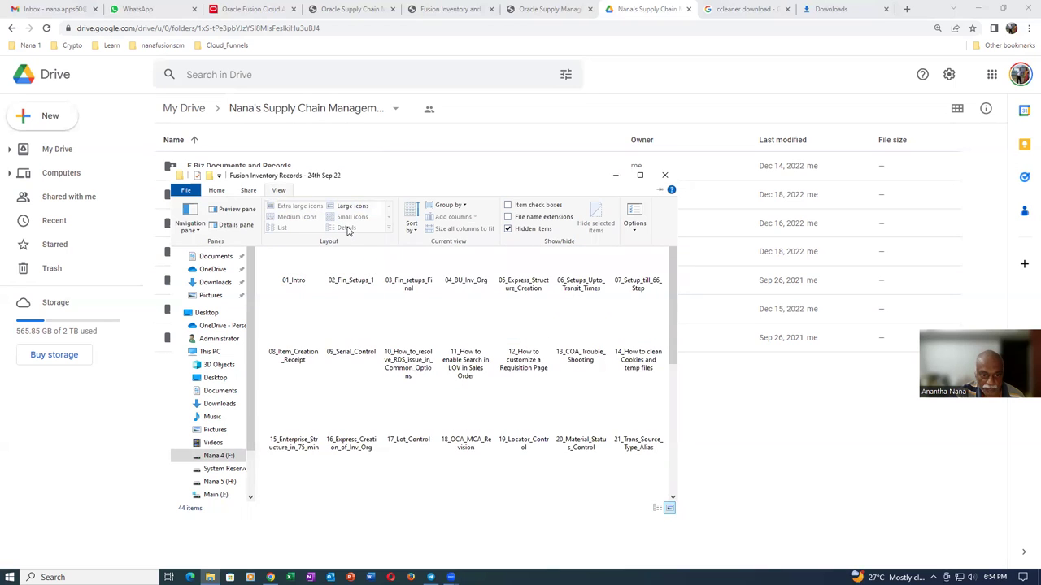
{"action": "left_click", "coordinate": [347, 228]}
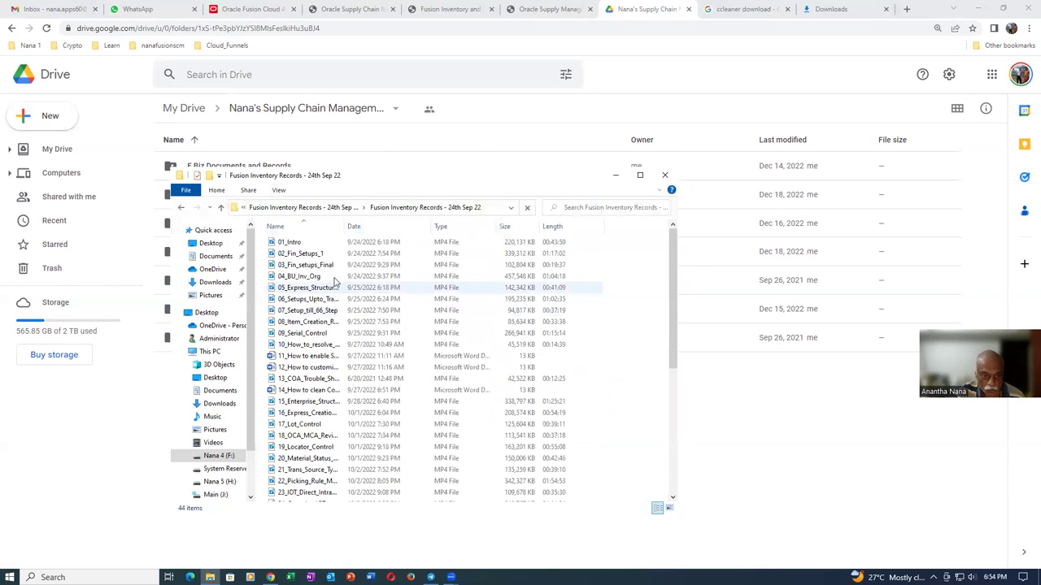
{"action": "left_click_drag", "start_coordinate": [345, 223], "coordinate": [405, 222]}
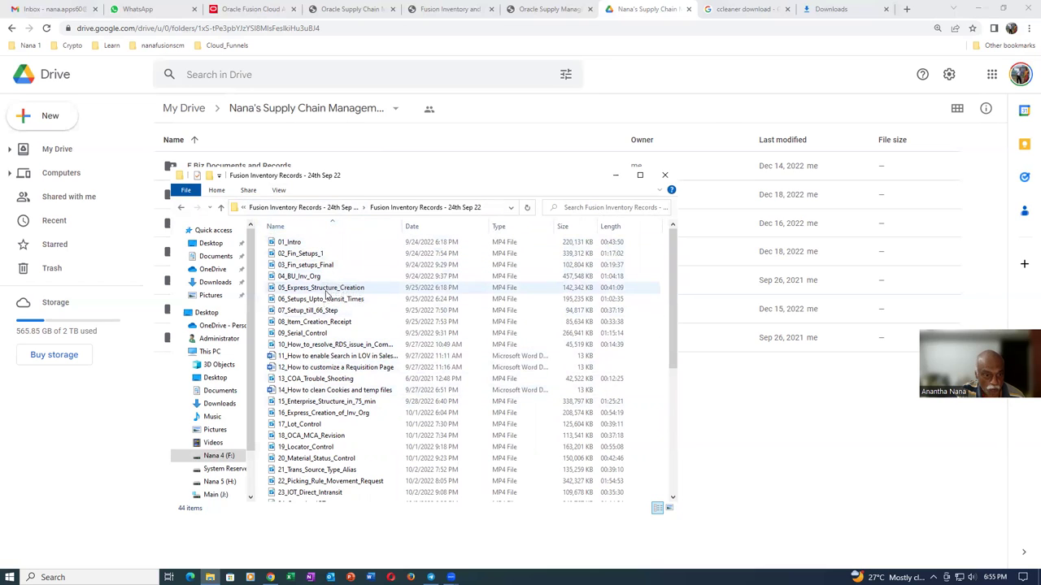
{"action": "scroll", "coordinate": [681, 399], "scroll_direction": "down", "scroll_amount": 3}
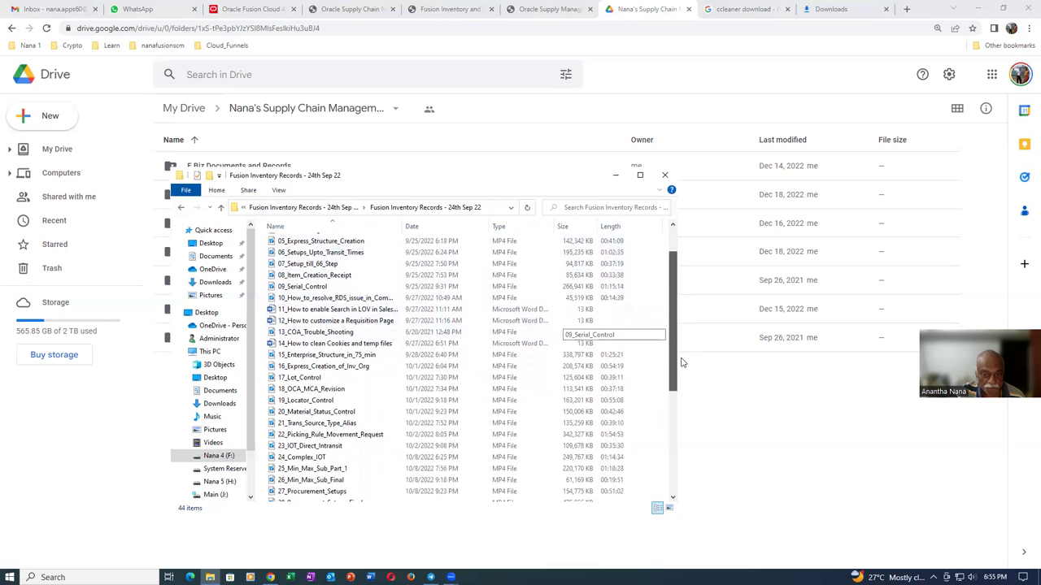
{"action": "left_click_drag", "start_coordinate": [682, 399], "coordinate": [691, 491]}
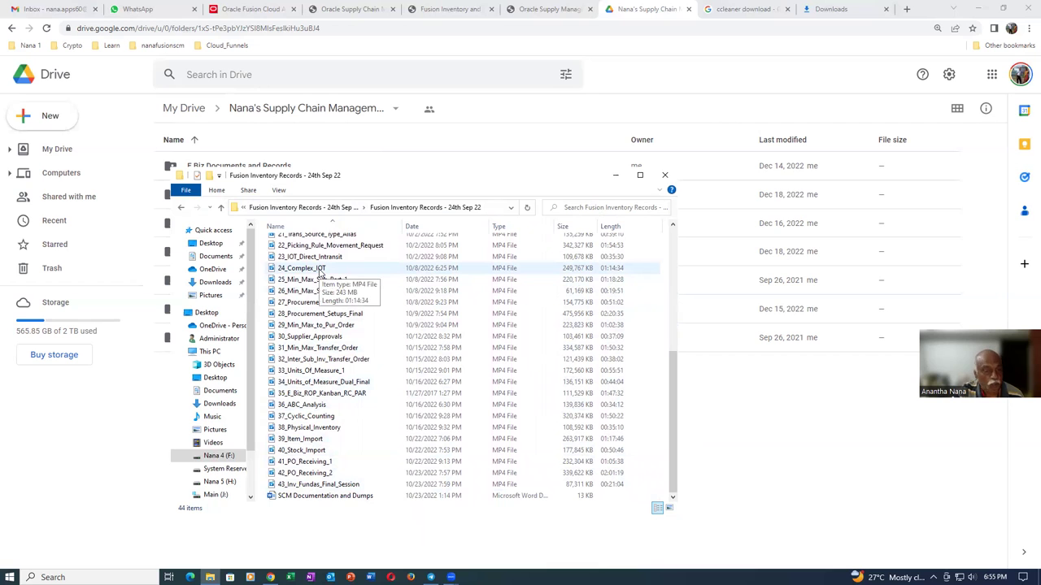
{"action": "left_click_drag", "start_coordinate": [671, 399], "coordinate": [679, 282]}
- Copy the Fusion Inventory Records - 24th Sep 22 folder out of the 001 folder into the parent Fusion Inventory folder
{"action": "left_click", "coordinate": [285, 209]}
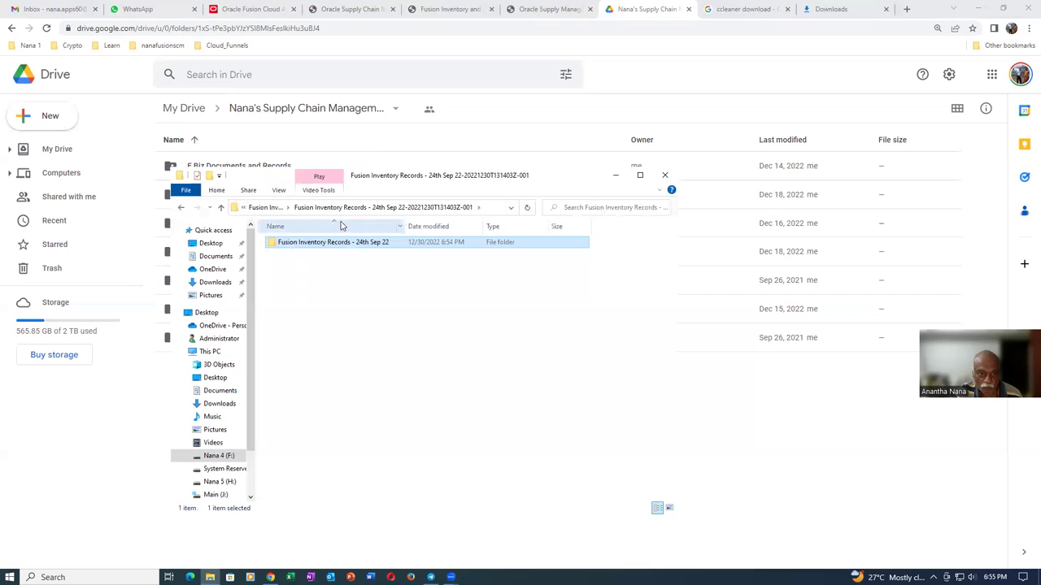
{"action": "left_click", "coordinate": [258, 212]}
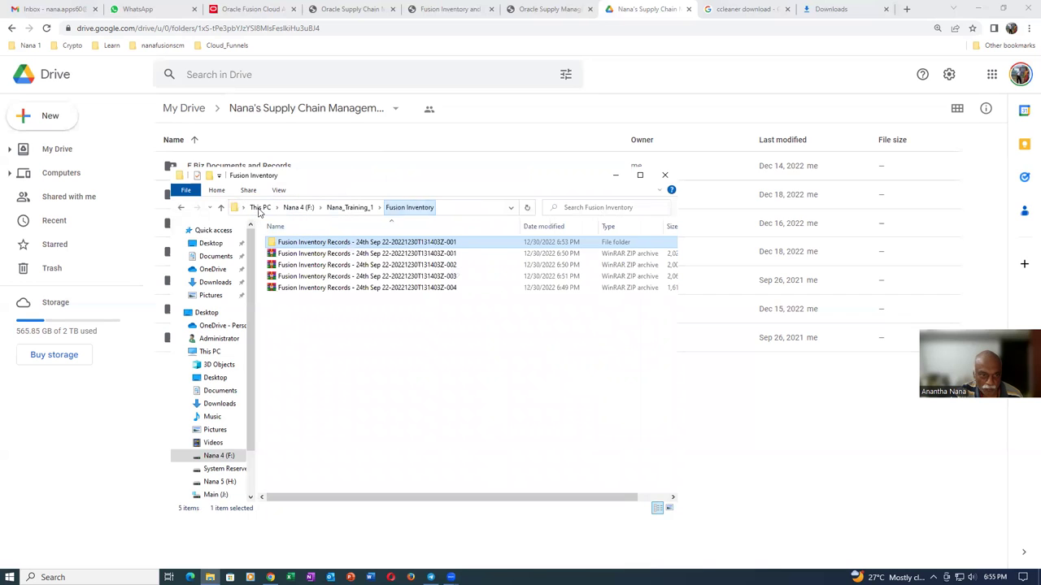
{"action": "left_click", "coordinate": [317, 375]}
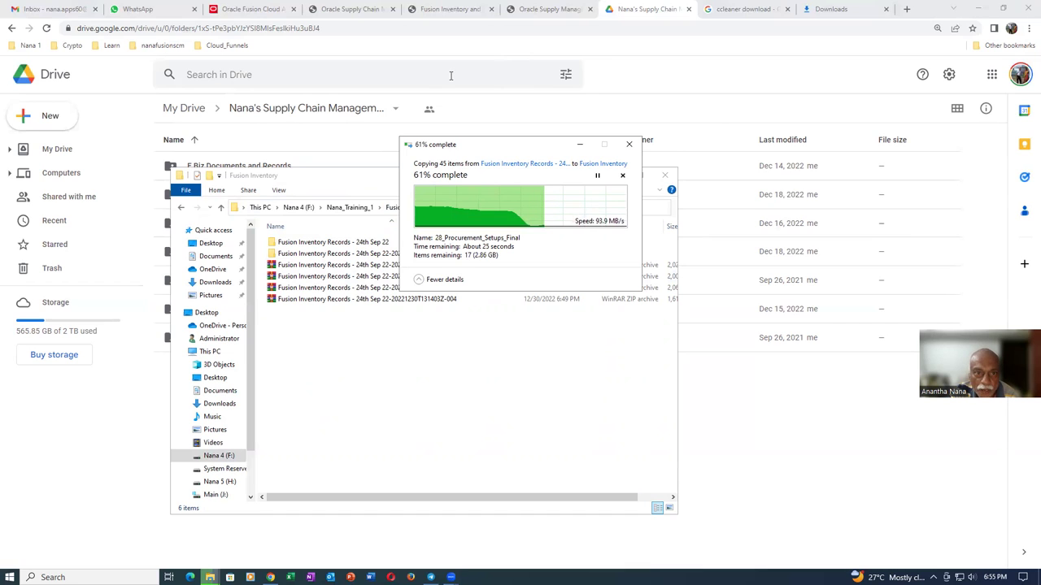
{"action": "left_click", "coordinate": [495, 109]}
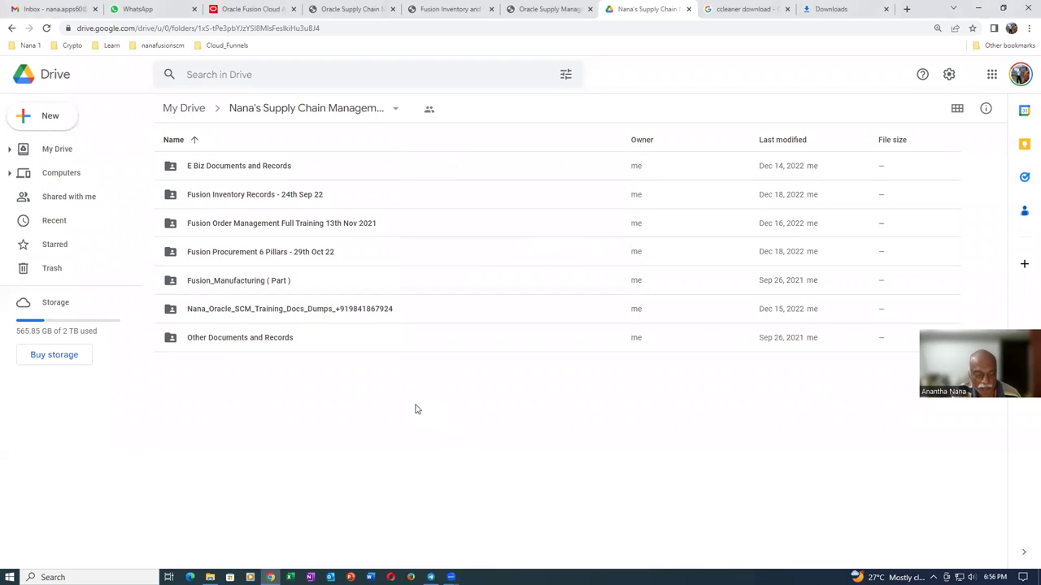
- Permanently delete the 001 extraction folder and the four zip archives from the Fusion Inventory folder
{"action": "key", "text": "alt+Tab"}
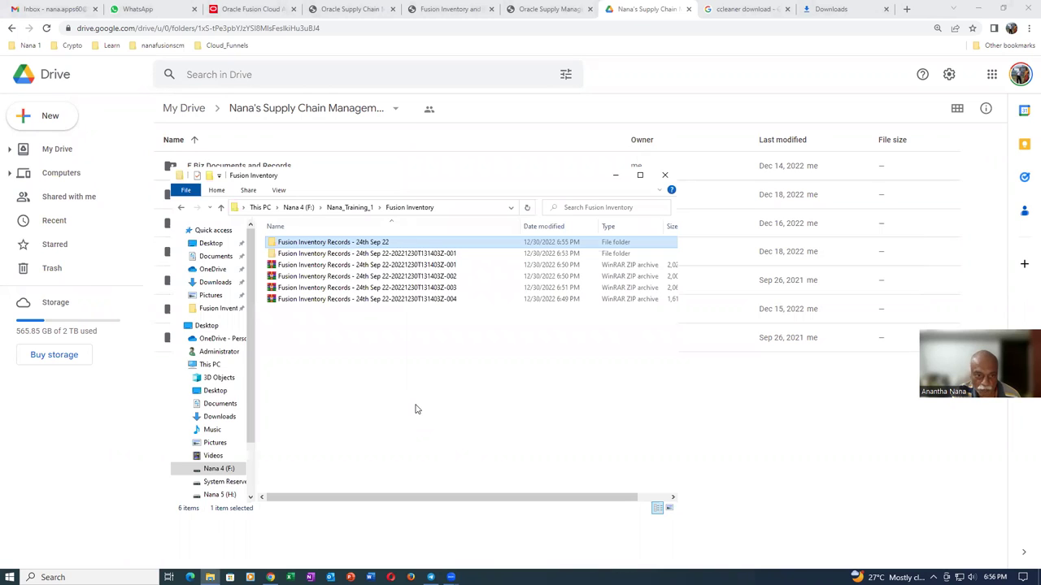
{"action": "left_click", "coordinate": [422, 255]}
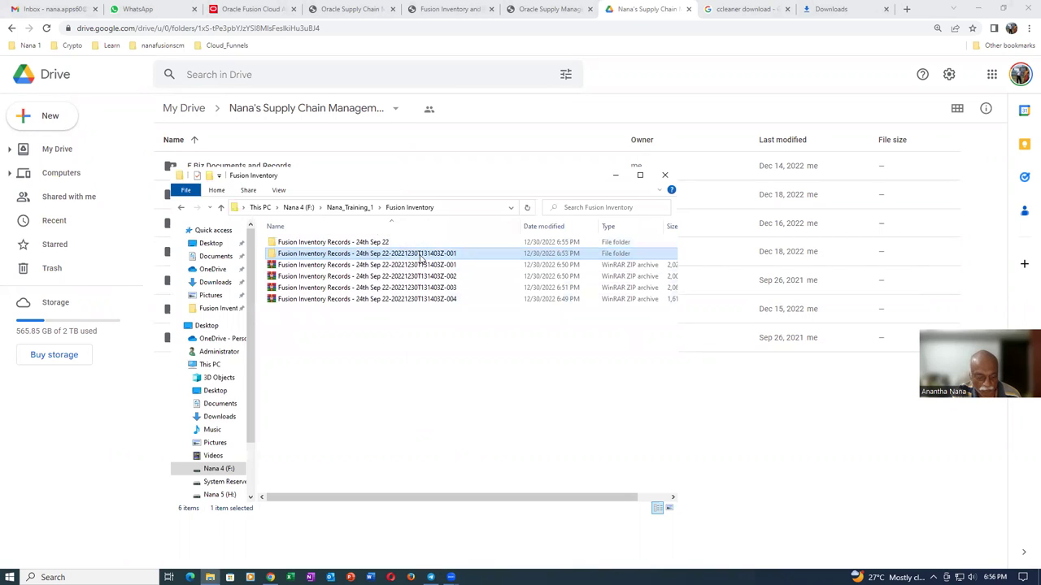
{"action": "left_click", "coordinate": [423, 265], "text": "ctrl"}
{"action": "left_click", "coordinate": [426, 277], "text": "ctrl"}
{"action": "left_click", "coordinate": [428, 288], "text": "ctrl"}
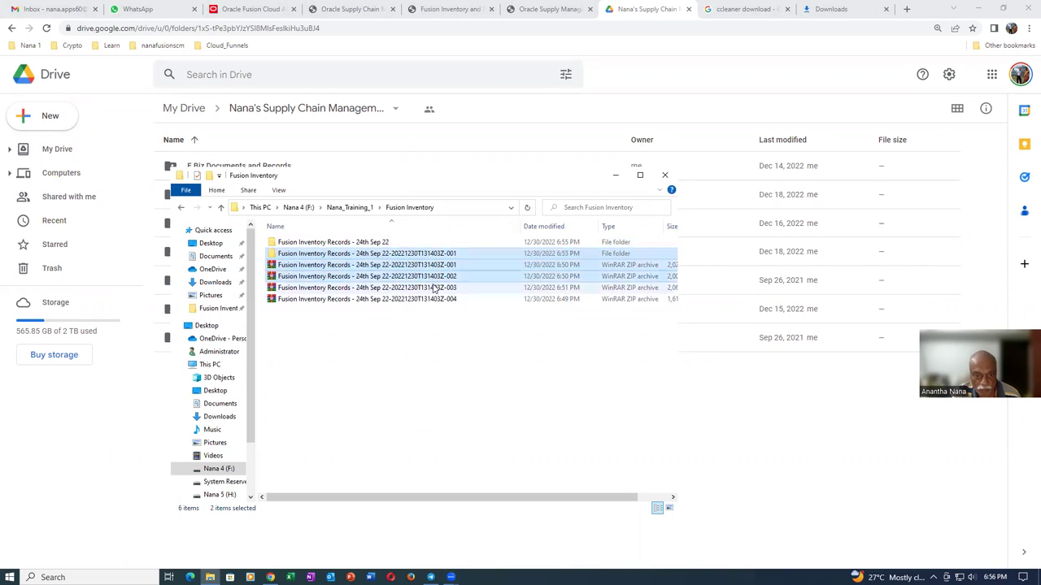
{"action": "left_click", "coordinate": [434, 299], "text": "ctrl"}
{"action": "left_click", "coordinate": [433, 300], "text": "ctrl"}
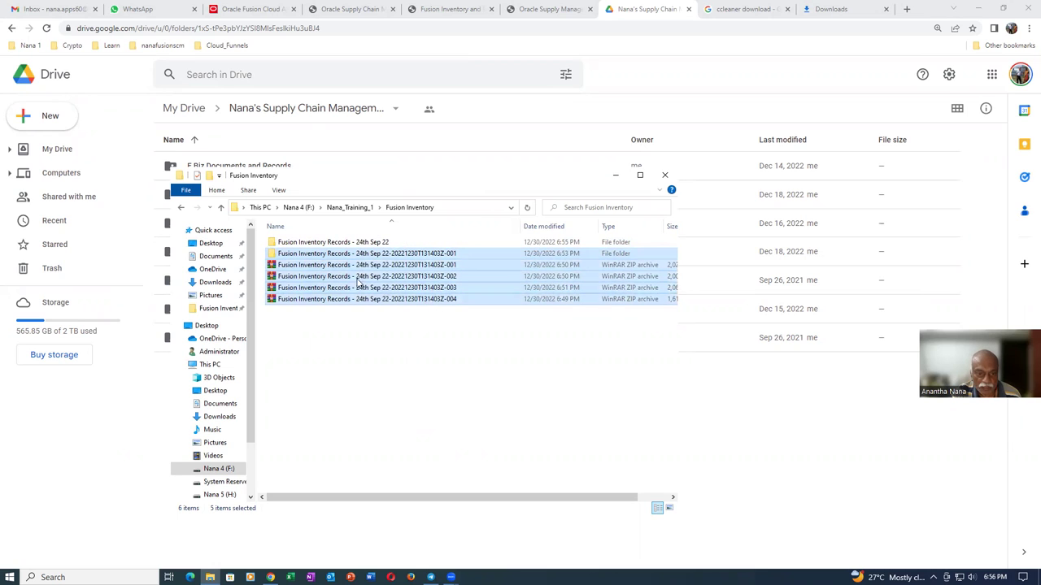
{"action": "key", "text": "shift+Delete"}
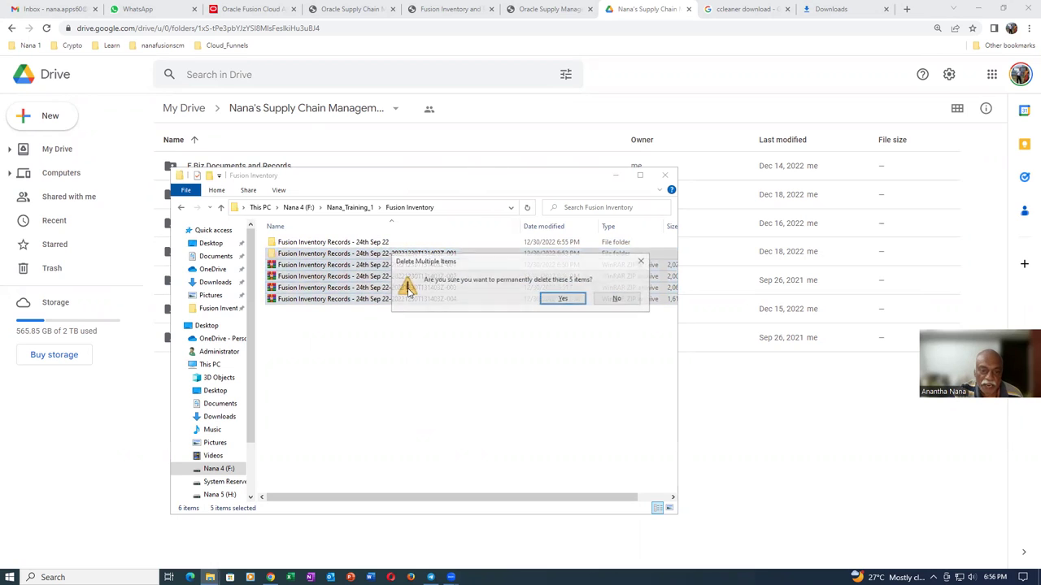
{"action": "left_click", "coordinate": [564, 299]}
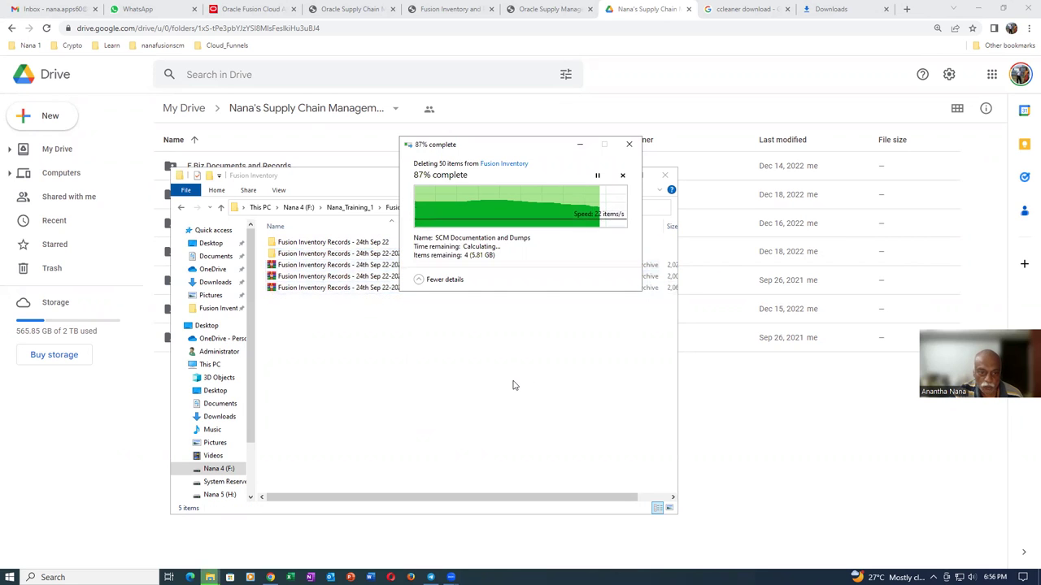
- Open the remaining Fusion Inventory Records - 24th Sep 22 folder and list its files in details view
{"action": "left_click", "coordinate": [321, 245]}
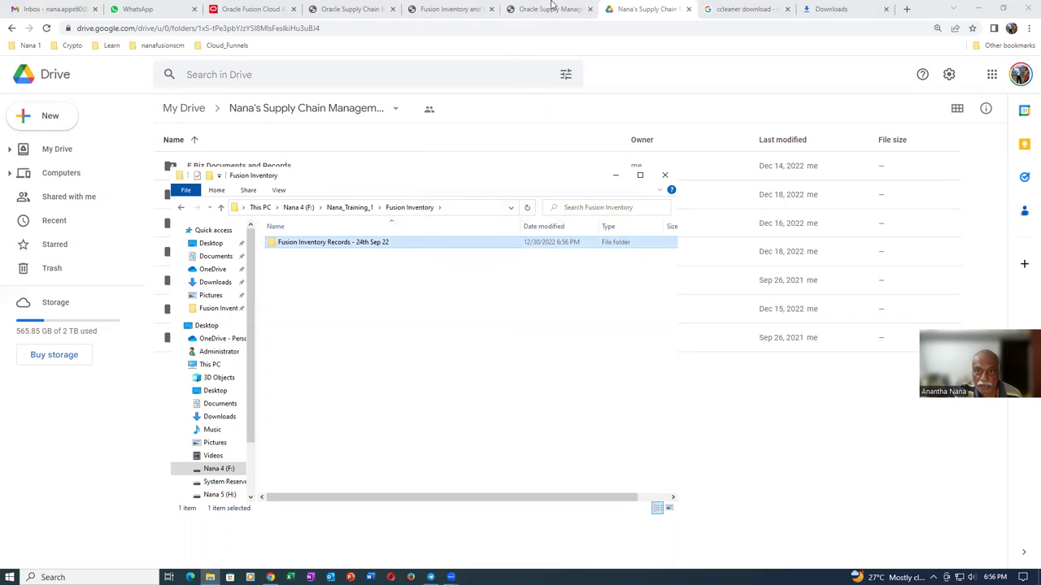
{"action": "double_click", "coordinate": [411, 247]}
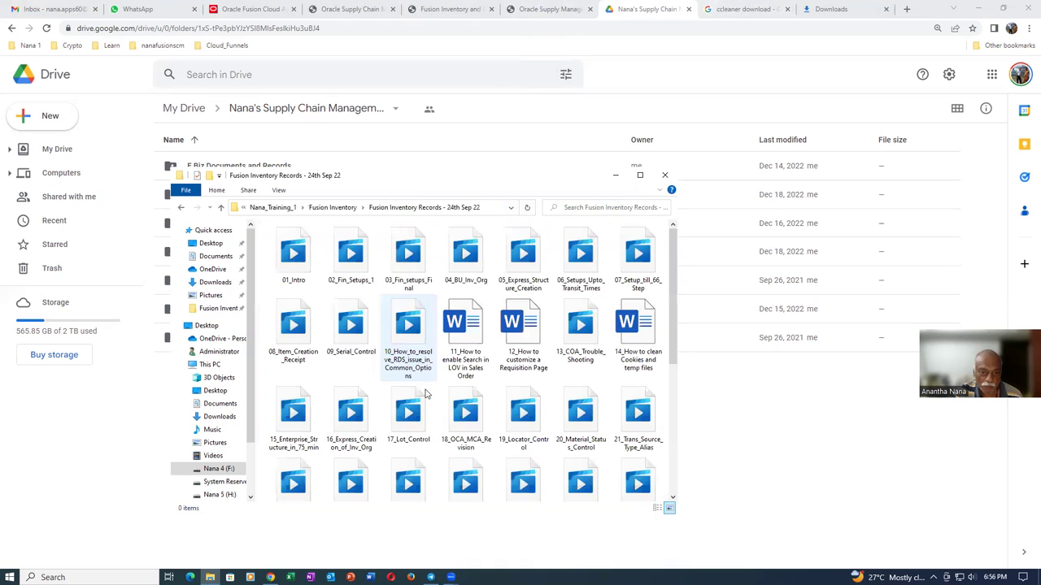
{"action": "left_click", "coordinate": [276, 190]}
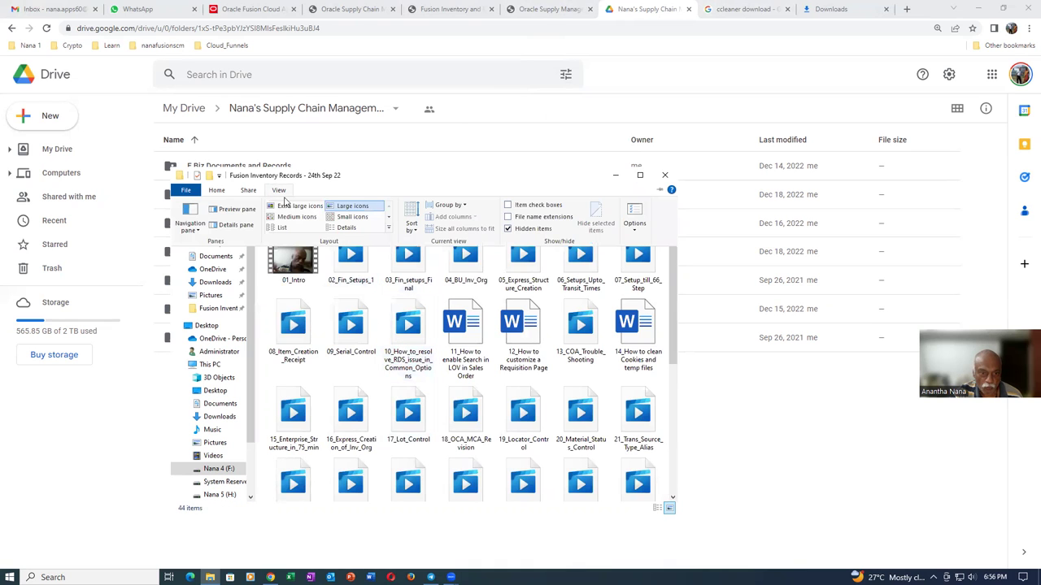
{"action": "left_click", "coordinate": [345, 227]}
{"action": "scroll", "coordinate": [309, 373], "scroll_direction": "down", "scroll_amount": 1}
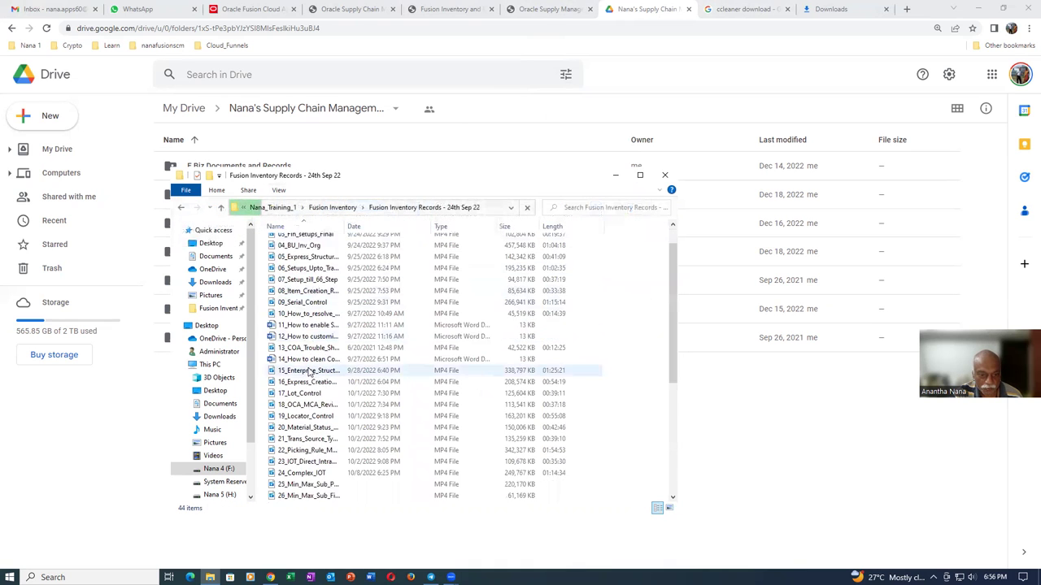
- Review the remaining extracted training files in the Fusion Inventory Records folder and close the browser's Downloads page
{"action": "scroll", "coordinate": [309, 372], "scroll_direction": "down", "scroll_amount": 2}
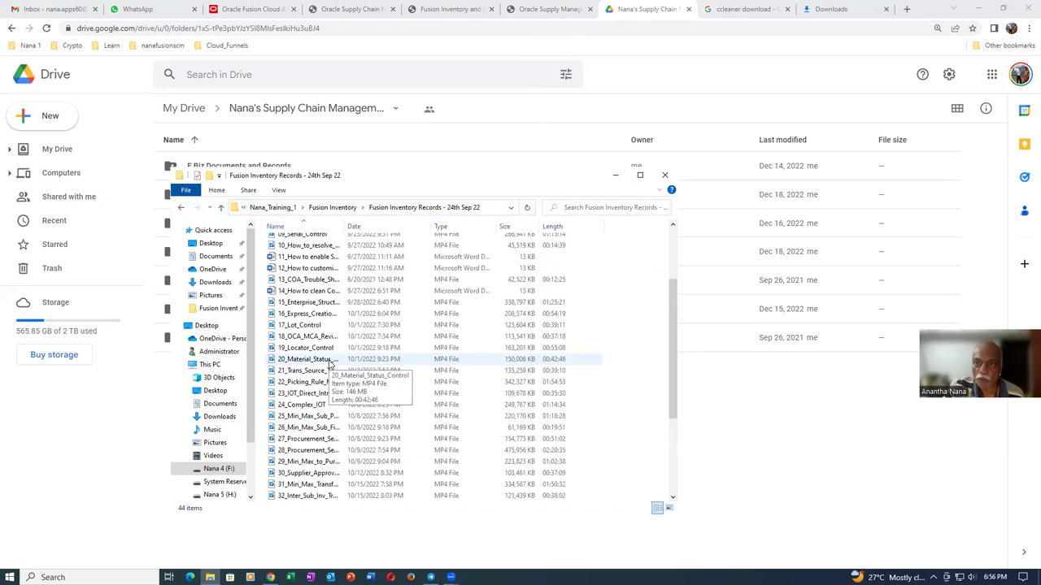
{"action": "left_click", "coordinate": [833, 8]}
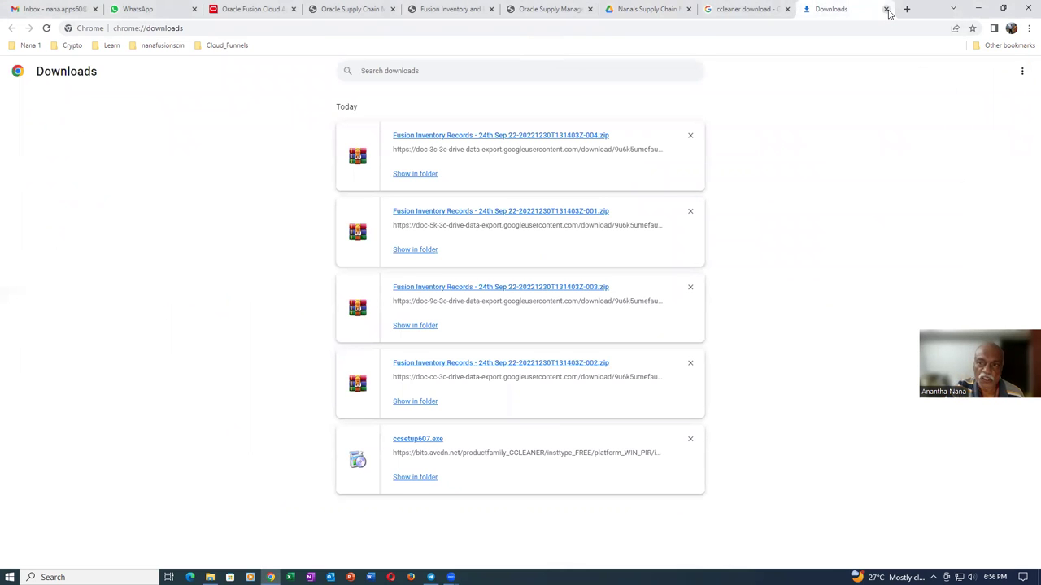
{"action": "left_click", "coordinate": [887, 10]}
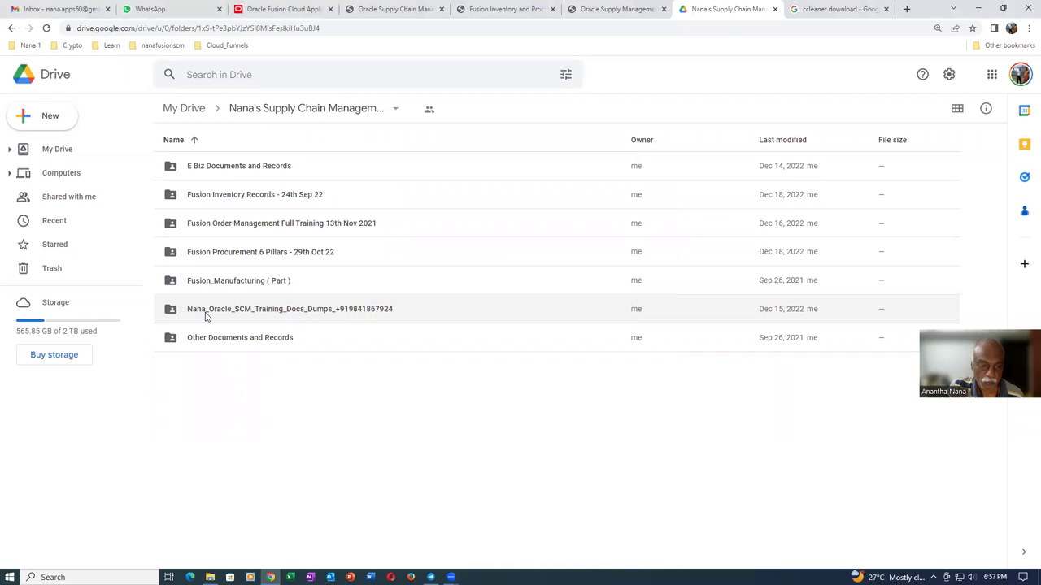
- Browse the Useful_Dumps_Docs folder inside the Oracle SCM training docs dumps folder and return to the Supply Chain Management folder
{"action": "double_click", "coordinate": [429, 312]}
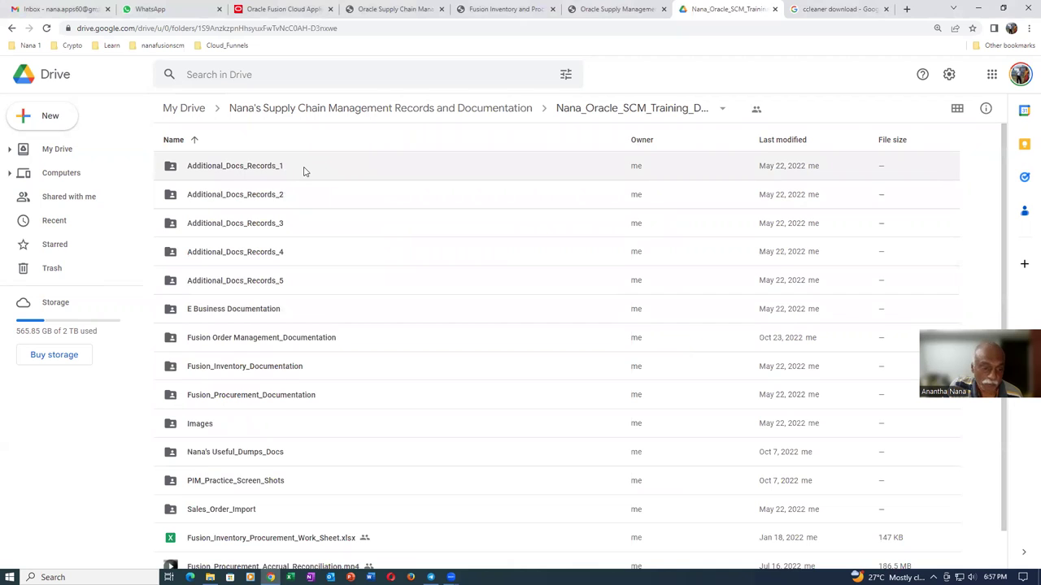
{"action": "scroll", "coordinate": [355, 382], "scroll_direction": "down", "scroll_amount": 1}
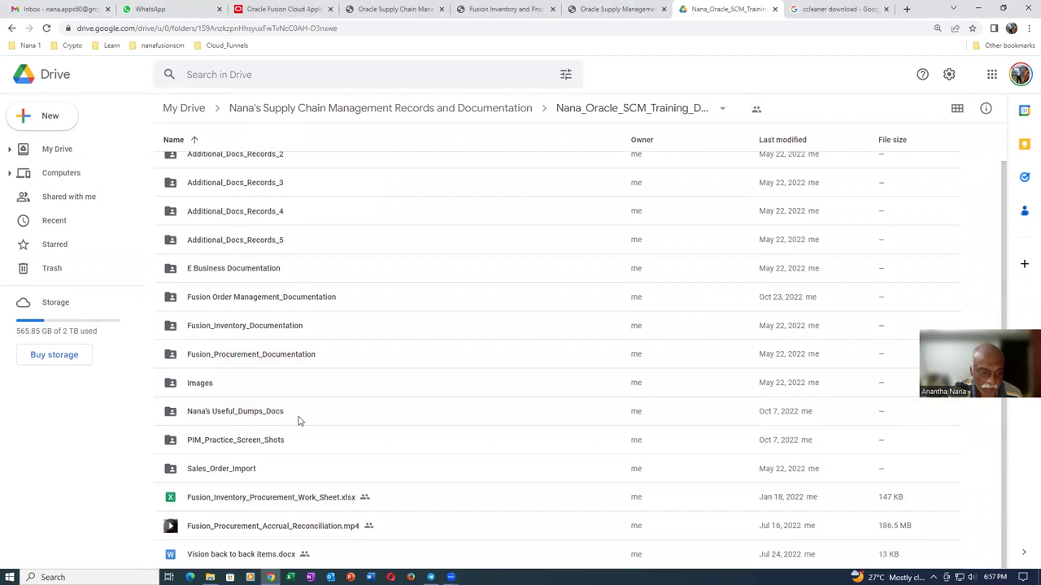
{"action": "left_click", "coordinate": [323, 419]}
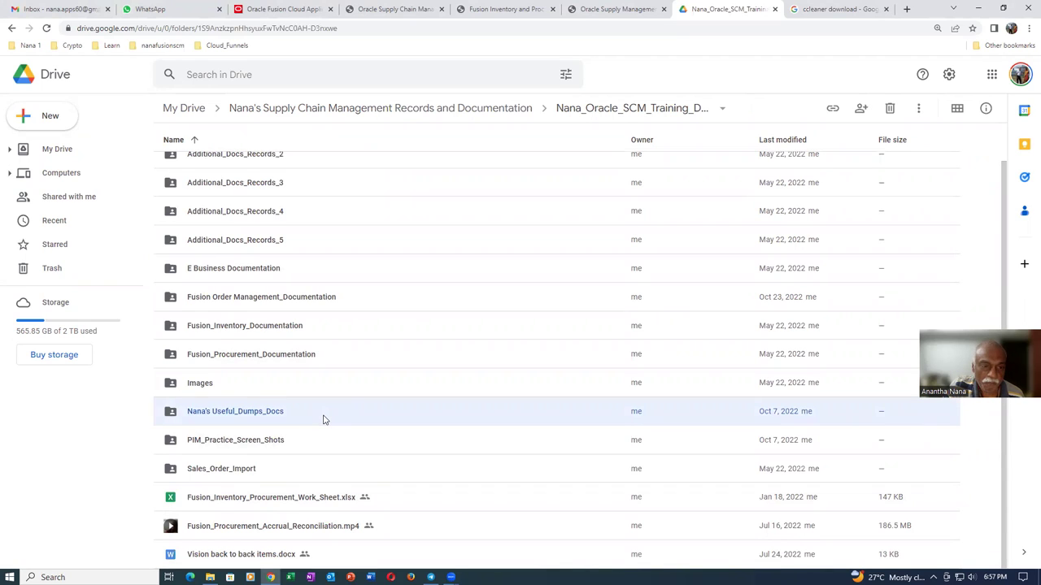
{"action": "double_click", "coordinate": [323, 419]}
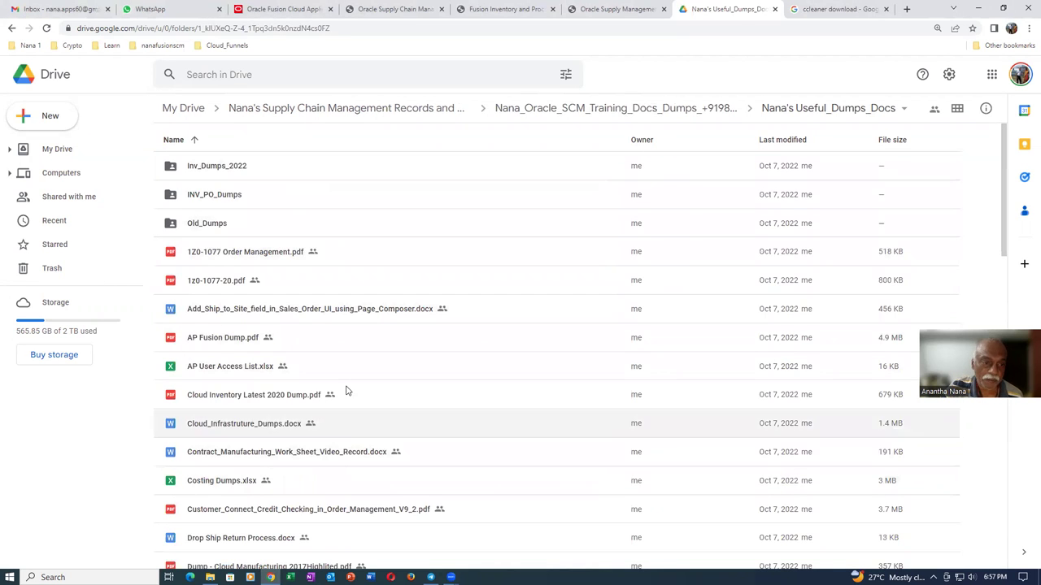
{"action": "scroll", "coordinate": [283, 325], "scroll_direction": "down", "scroll_amount": 6}
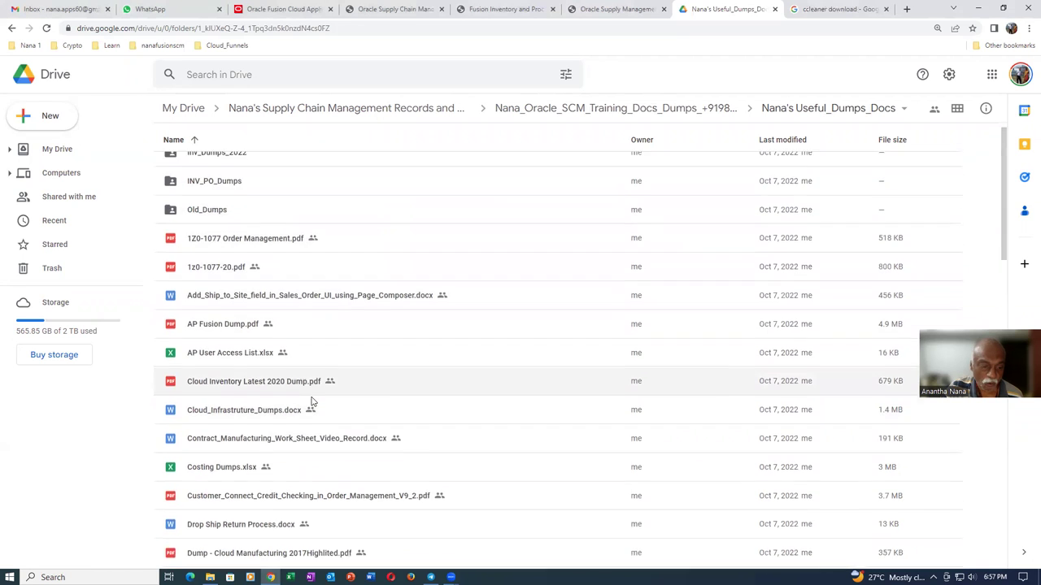
{"action": "scroll", "coordinate": [314, 400], "scroll_direction": "down", "scroll_amount": 4}
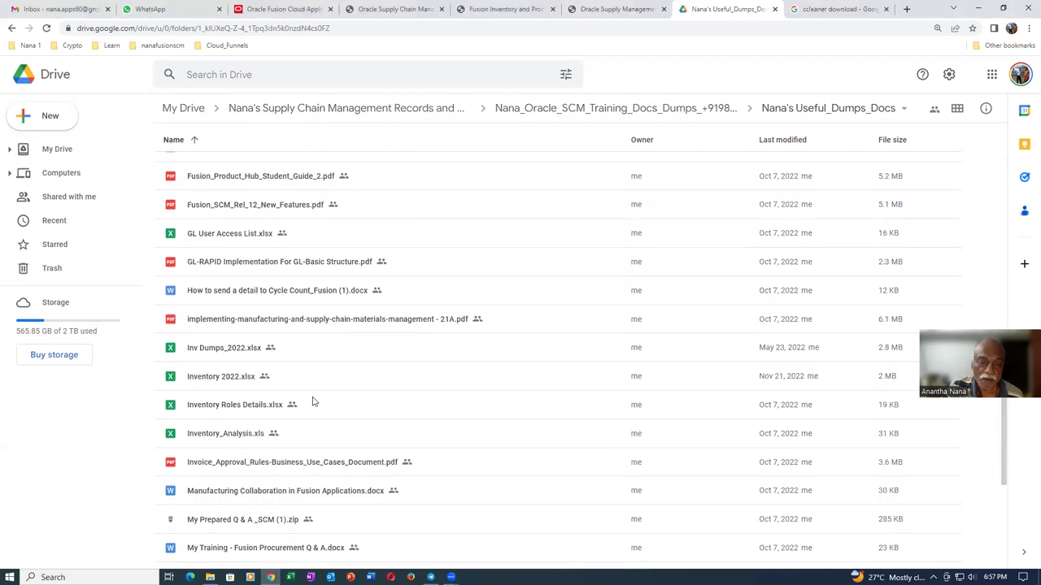
{"action": "left_click", "coordinate": [661, 117]}
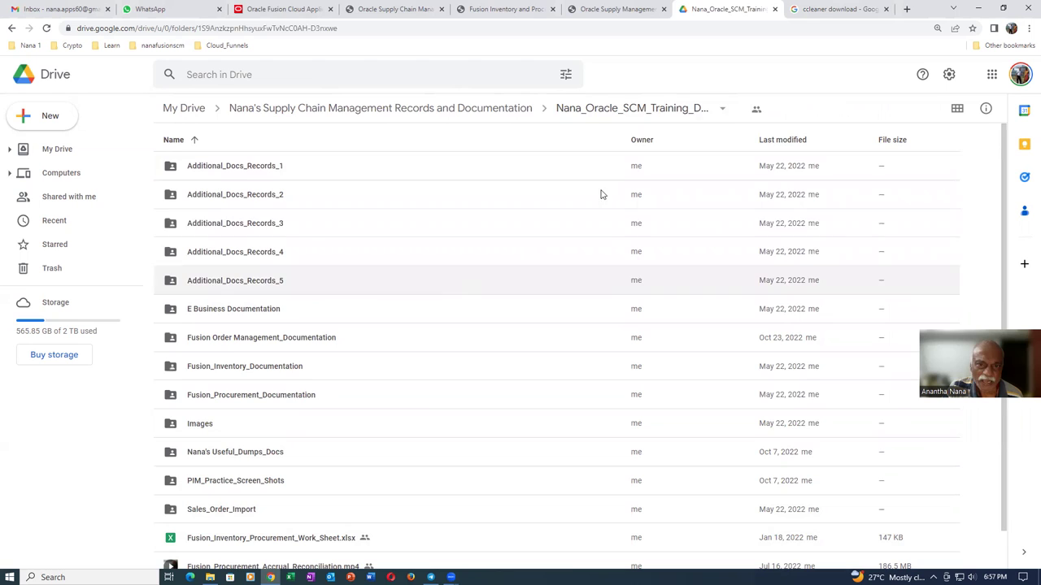
{"action": "left_click", "coordinate": [490, 113]}
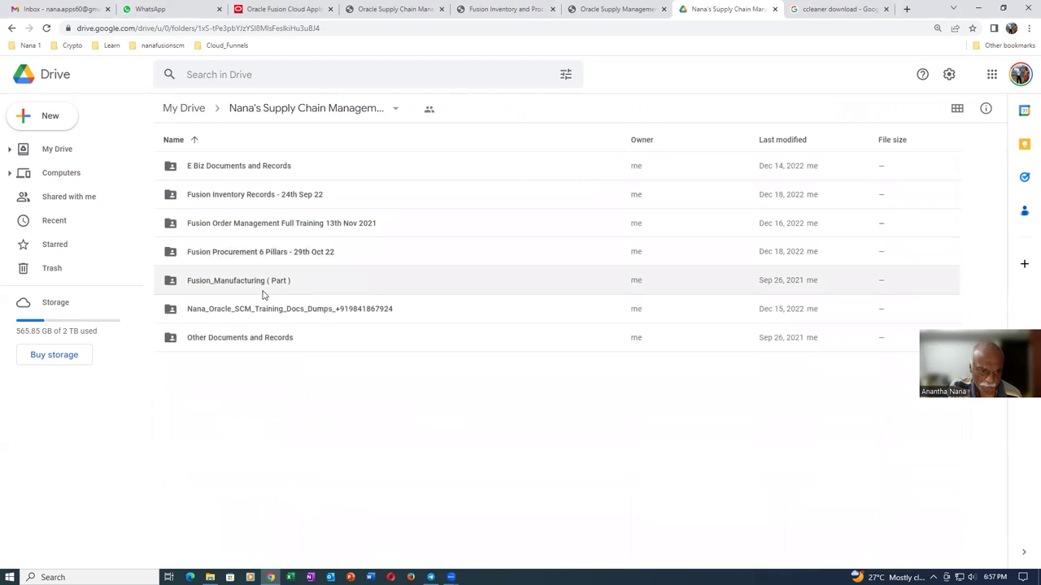
{"action": "left_click", "coordinate": [341, 344]}
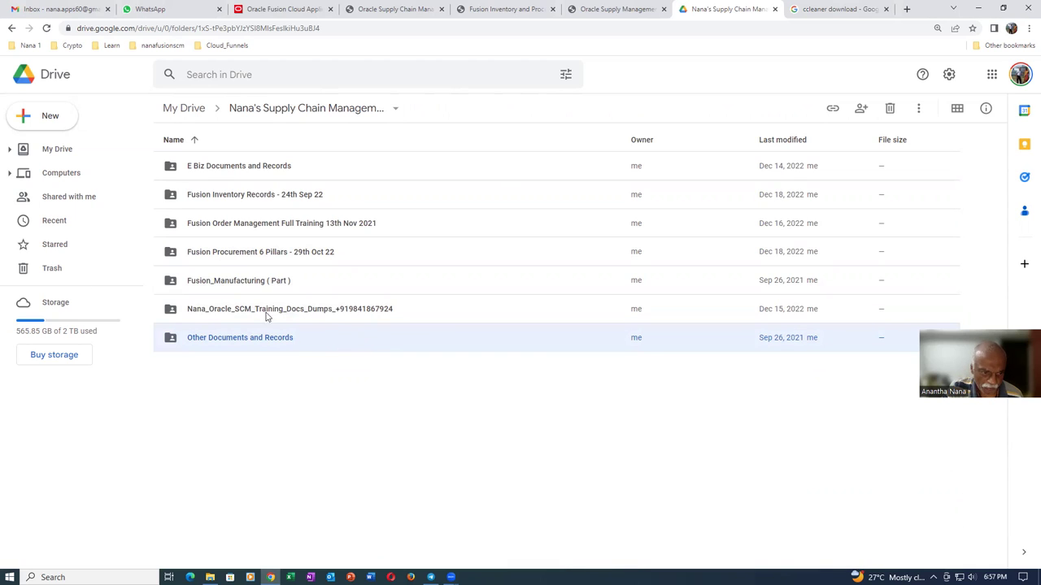
{"action": "left_click", "coordinate": [509, 312]}
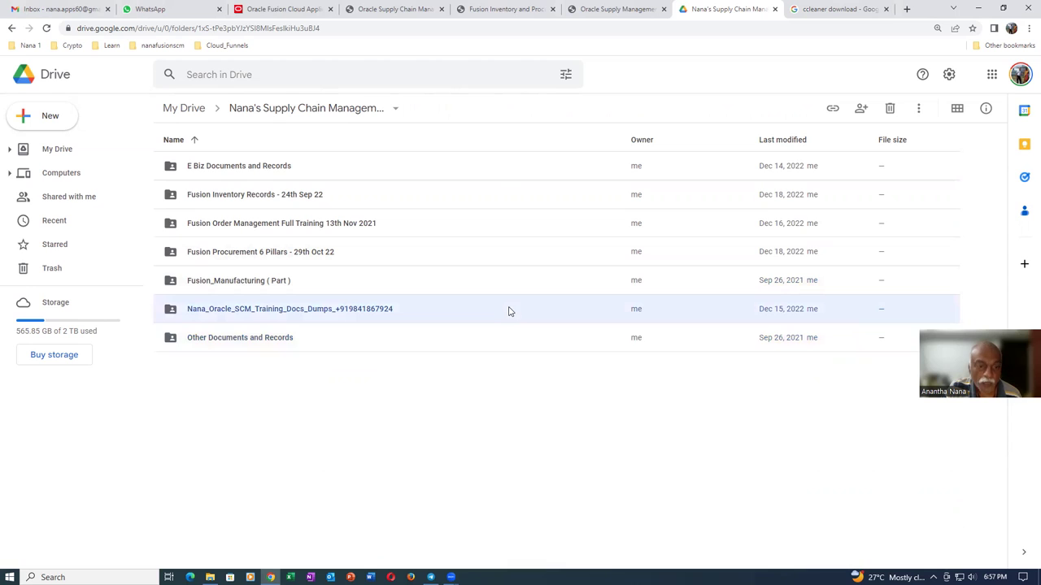
{"action": "left_click", "coordinate": [309, 348]}
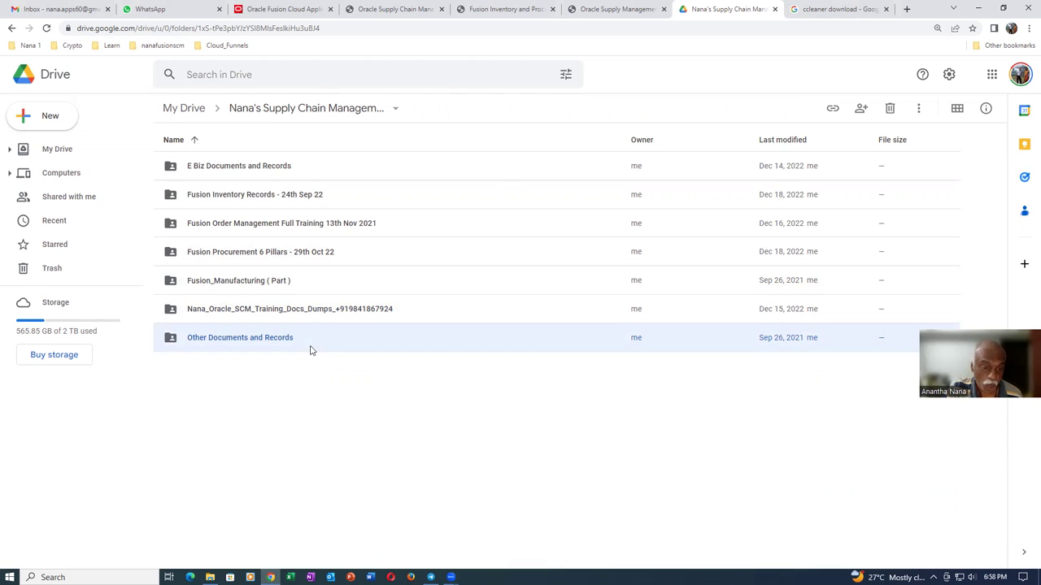
{"action": "left_click", "coordinate": [413, 316]}
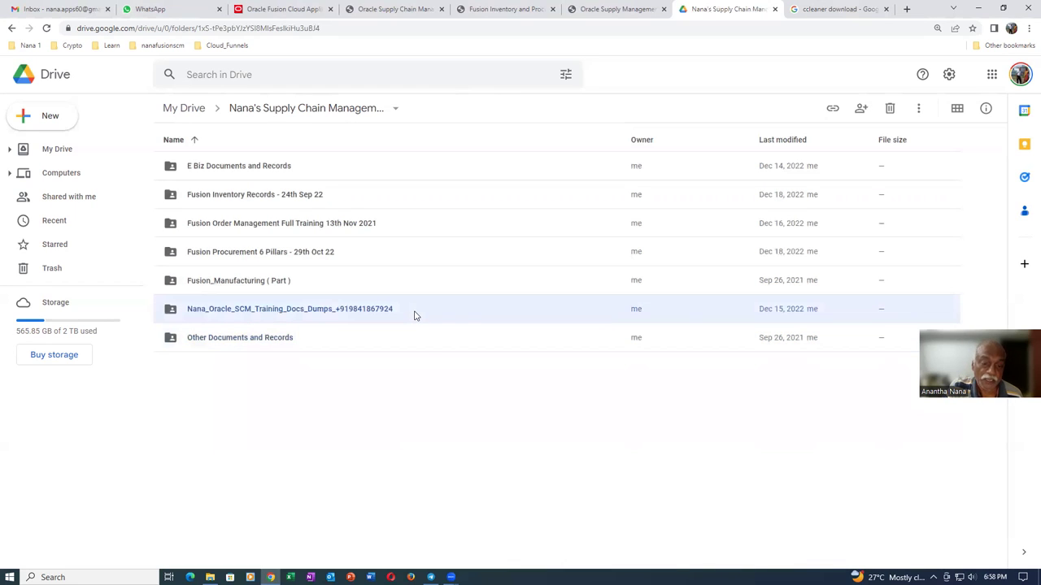
{"action": "right_click", "coordinate": [413, 315]}
- Look through the Other Documents and Records folder and go back to the Supply Chain Management folder
{"action": "left_click", "coordinate": [328, 343]}
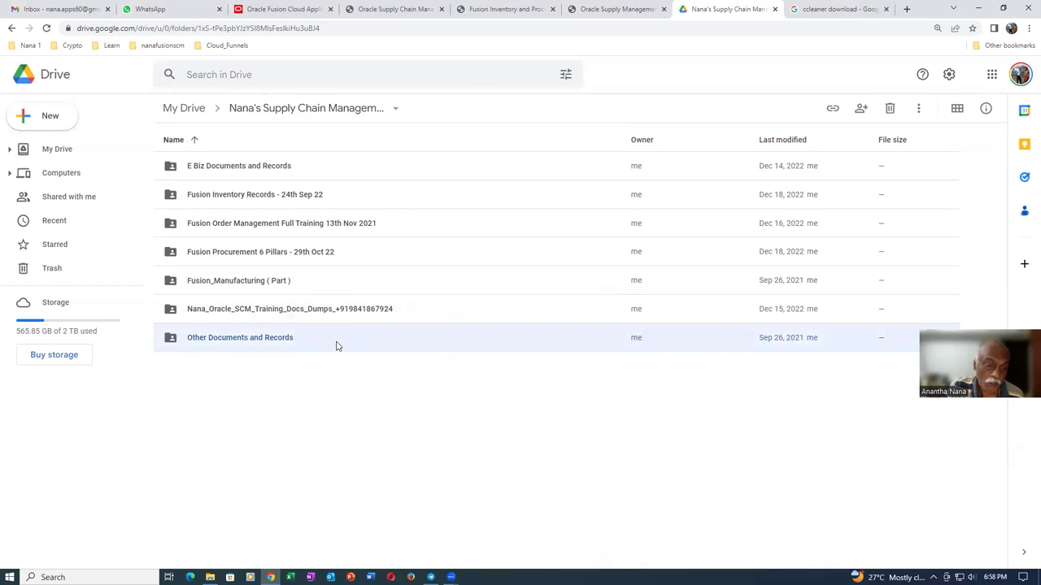
{"action": "double_click", "coordinate": [338, 346]}
{"action": "left_click", "coordinate": [272, 175]}
{"action": "scroll", "coordinate": [320, 347], "scroll_direction": "down", "scroll_amount": 1}
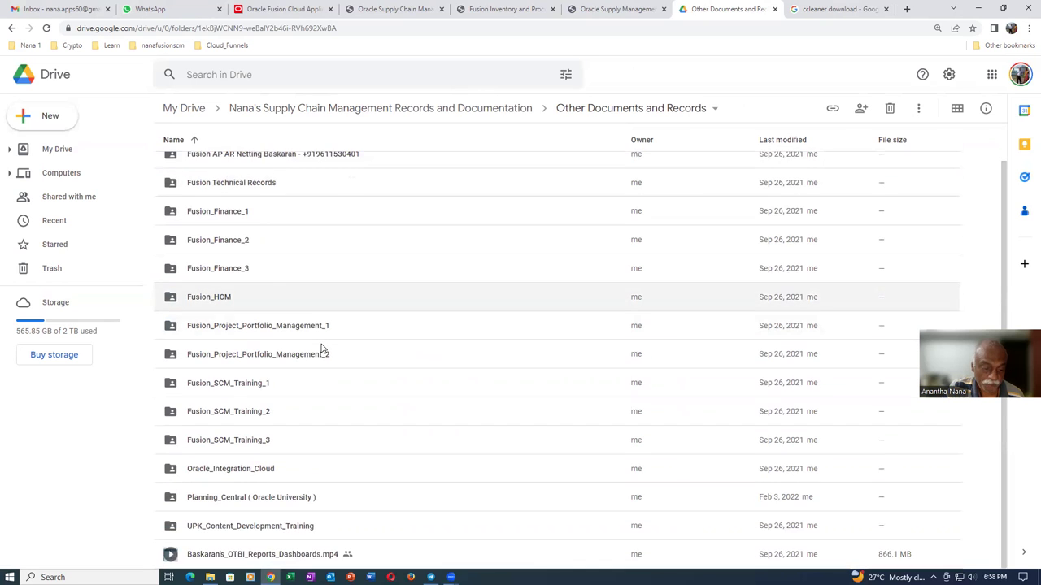
{"action": "scroll", "coordinate": [326, 349], "scroll_direction": "up", "scroll_amount": 1}
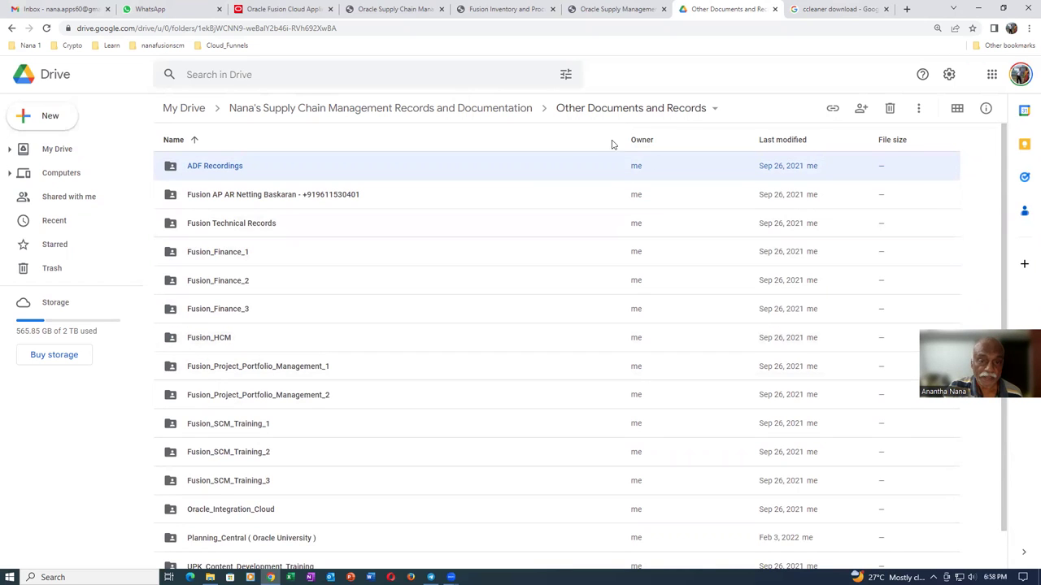
{"action": "left_click", "coordinate": [444, 114]}
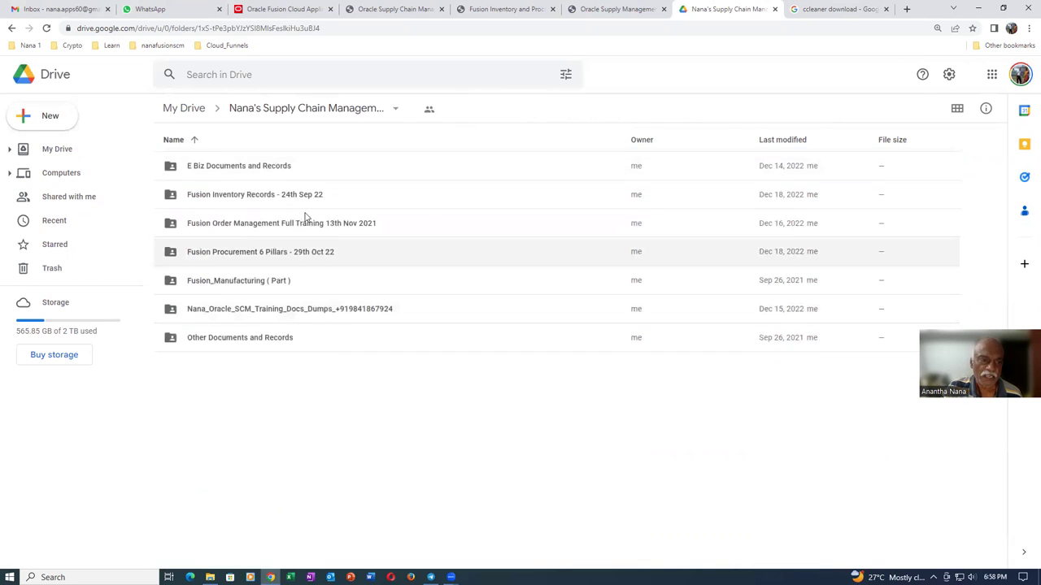
- Open the E Biz Documents and Records folder, return to its parent, and point out the procurement, manufacturing and order management folders
{"action": "double_click", "coordinate": [330, 172]}
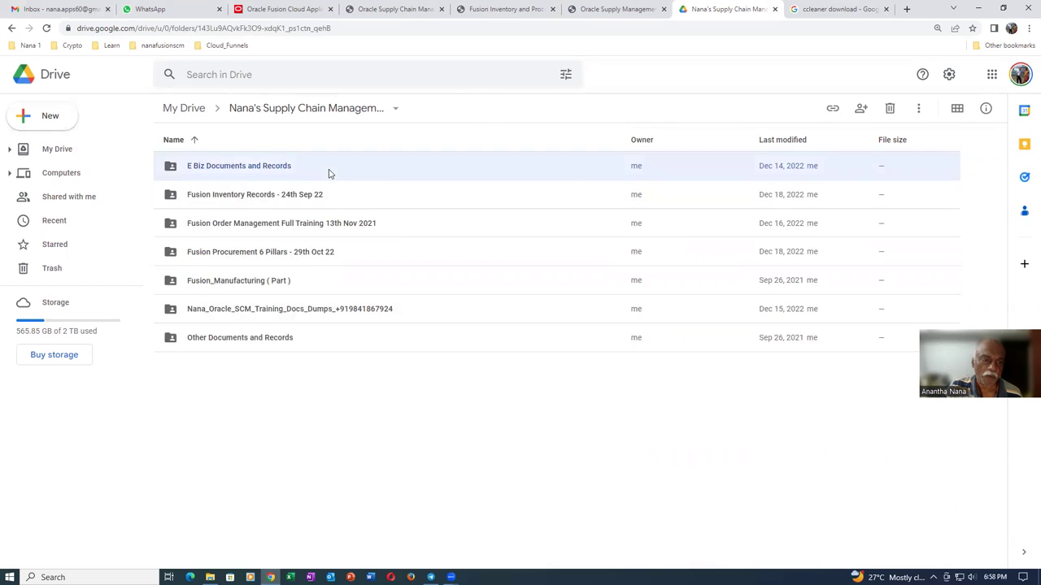
{"action": "left_click", "coordinate": [366, 109]}
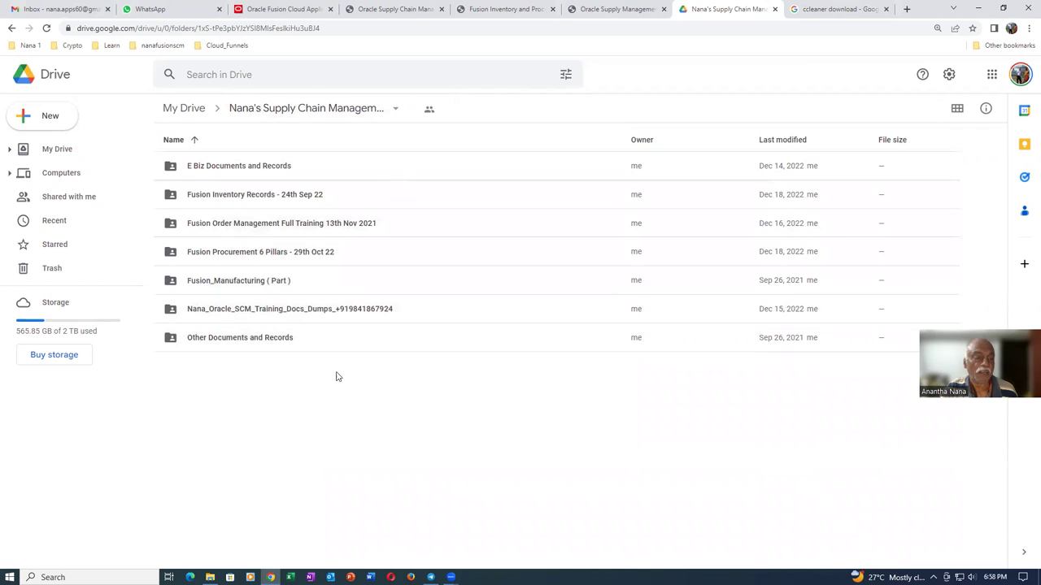
{"action": "left_click", "coordinate": [374, 257]}
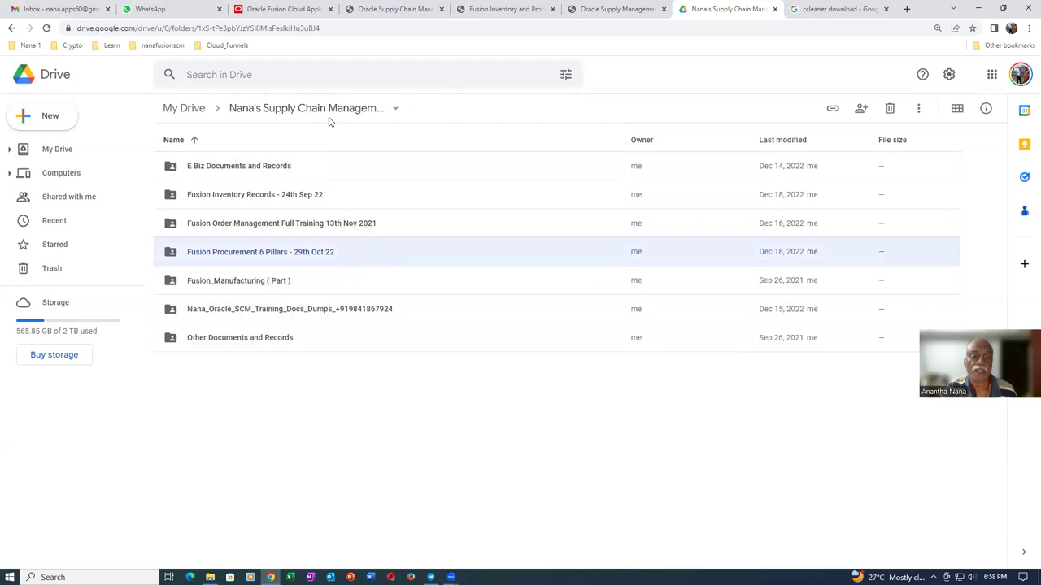
{"action": "left_click", "coordinate": [374, 286]}
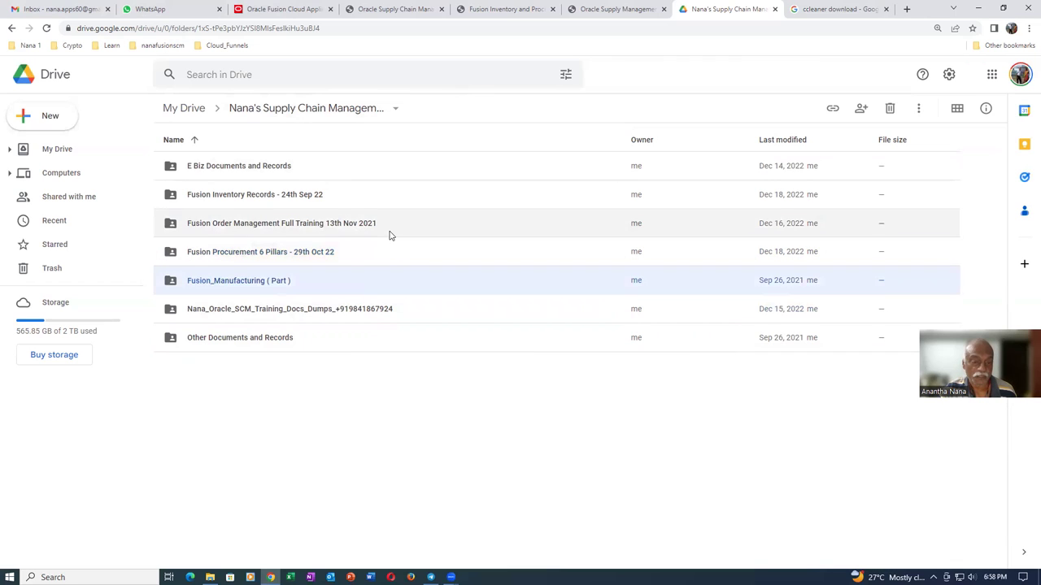
{"action": "left_click", "coordinate": [389, 235]}
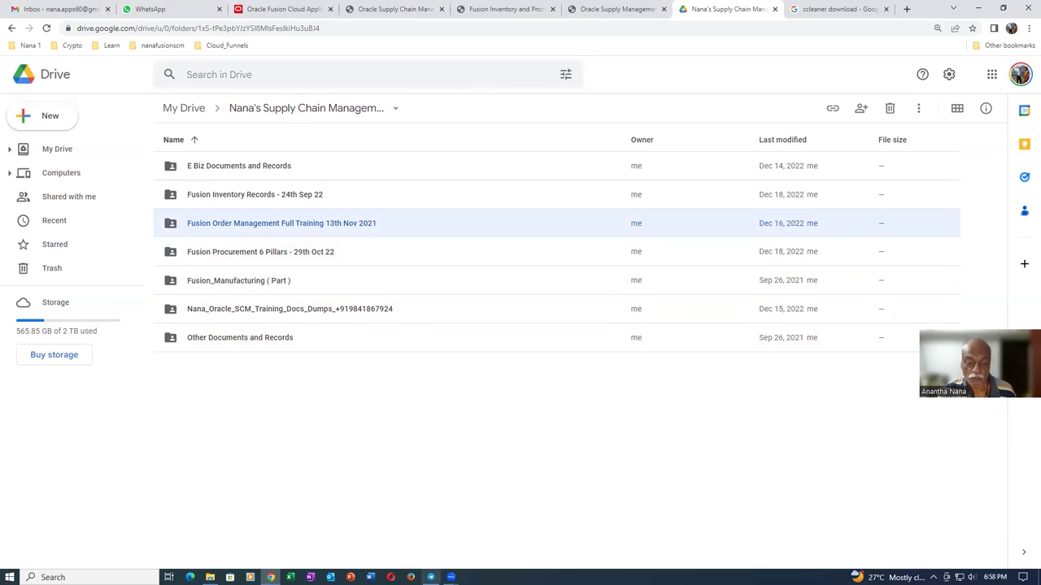
- Switch to Telegram and read through the recent December messages in the Past Student's Group chat
{"action": "left_click", "coordinate": [431, 577]}
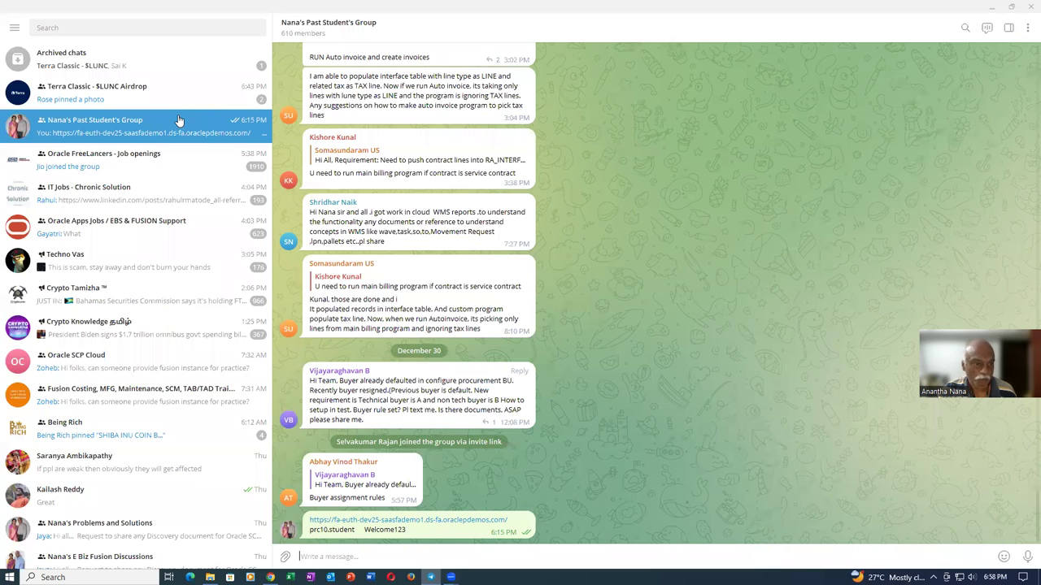
{"action": "scroll", "coordinate": [710, 330], "scroll_direction": "up", "scroll_amount": 3}
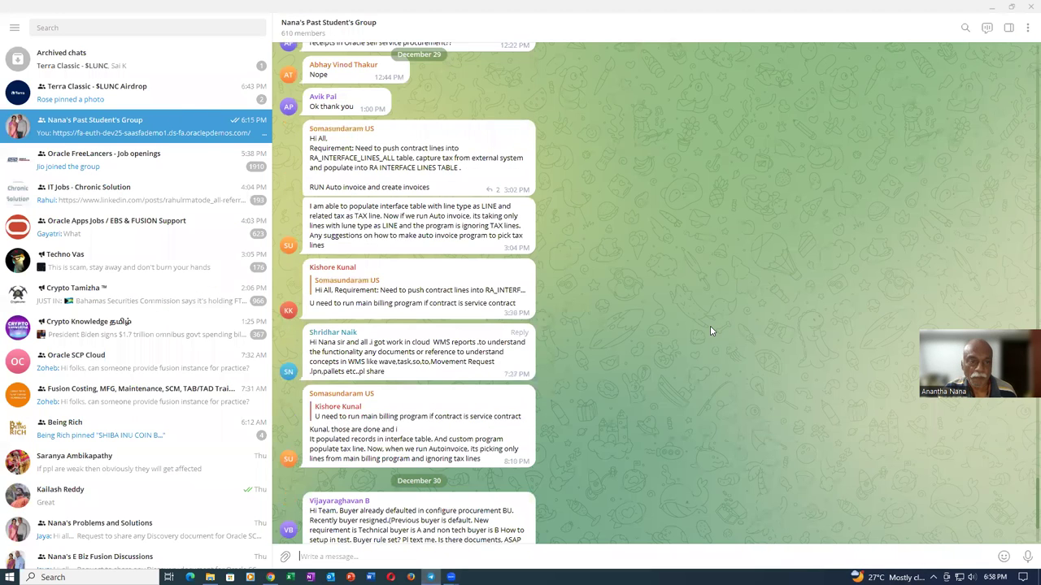
{"action": "scroll", "coordinate": [710, 331], "scroll_direction": "up", "scroll_amount": 3}
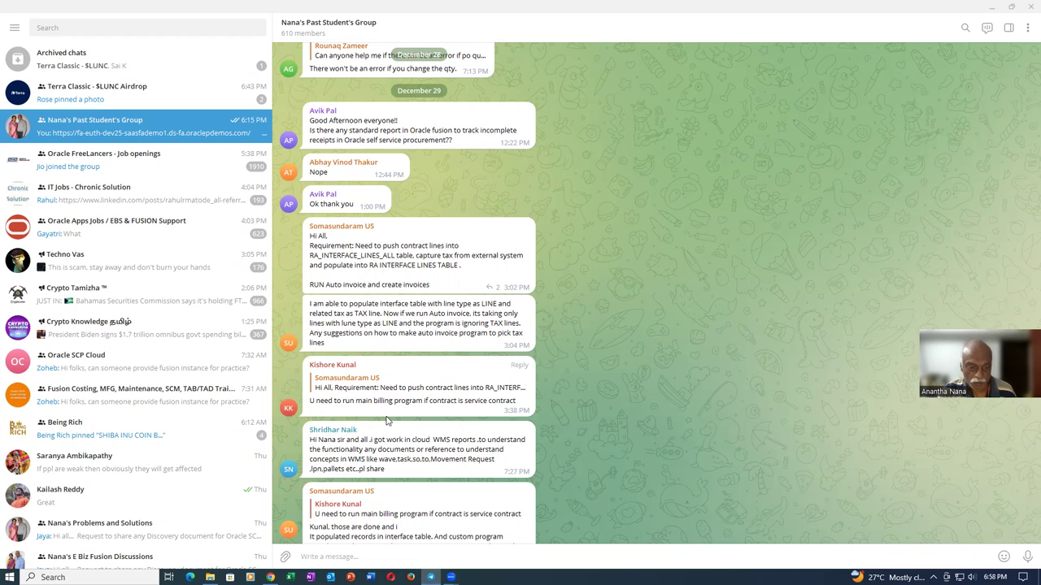
{"action": "scroll", "coordinate": [644, 372], "scroll_direction": "up", "scroll_amount": 6}
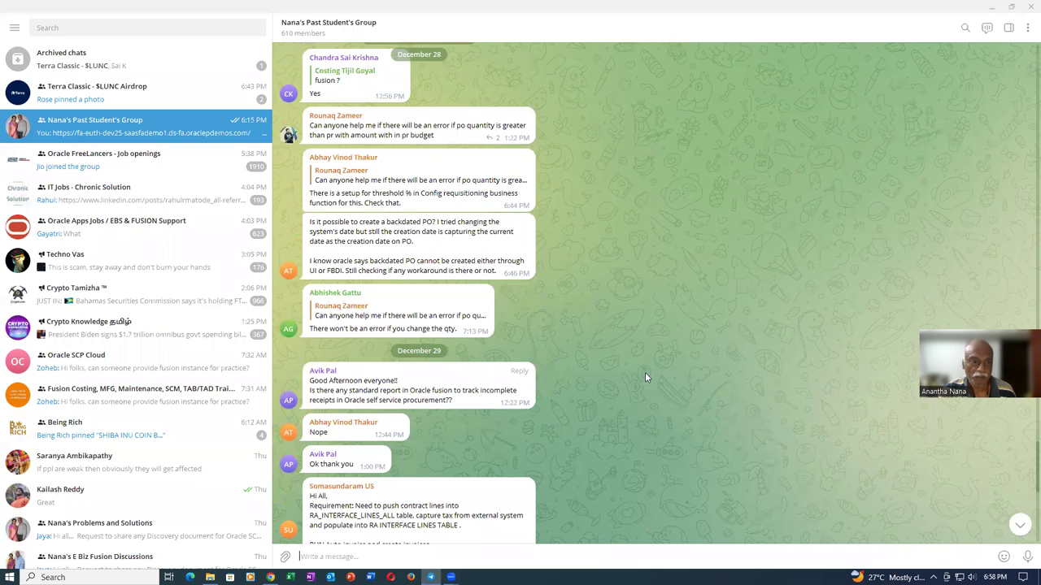
{"action": "scroll", "coordinate": [645, 377], "scroll_direction": "up", "scroll_amount": 3}
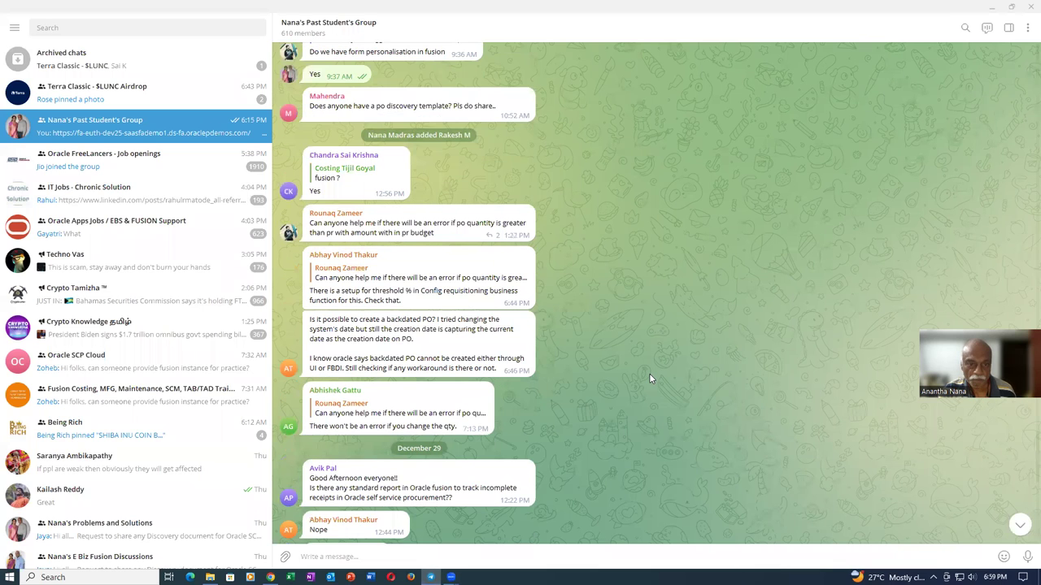
{"action": "scroll", "coordinate": [649, 377], "scroll_direction": "down", "scroll_amount": 2}
{"action": "scroll", "coordinate": [649, 377], "scroll_direction": "down", "scroll_amount": 2}
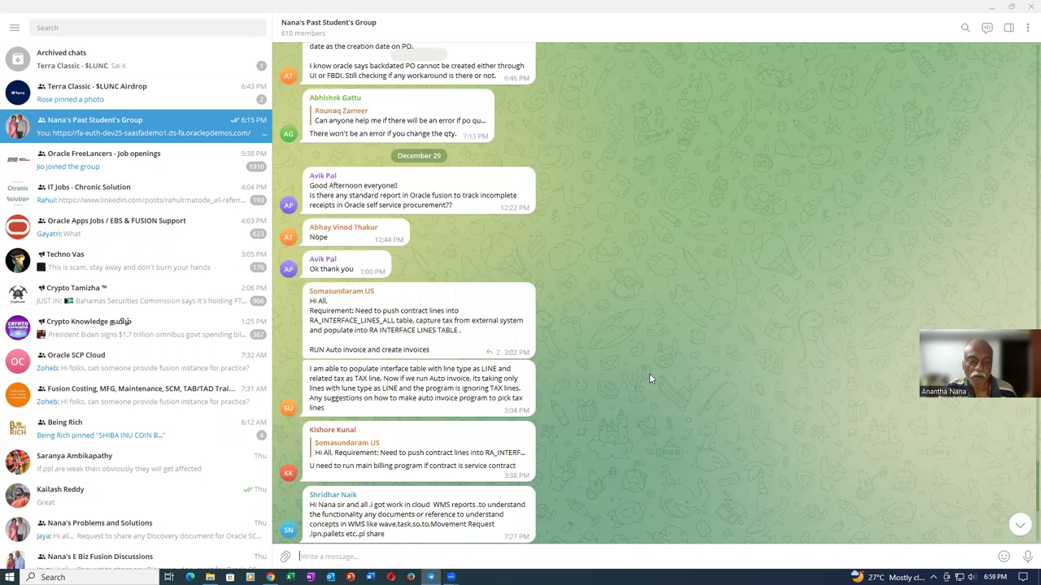
{"action": "scroll", "coordinate": [649, 378], "scroll_direction": "down", "scroll_amount": 4}
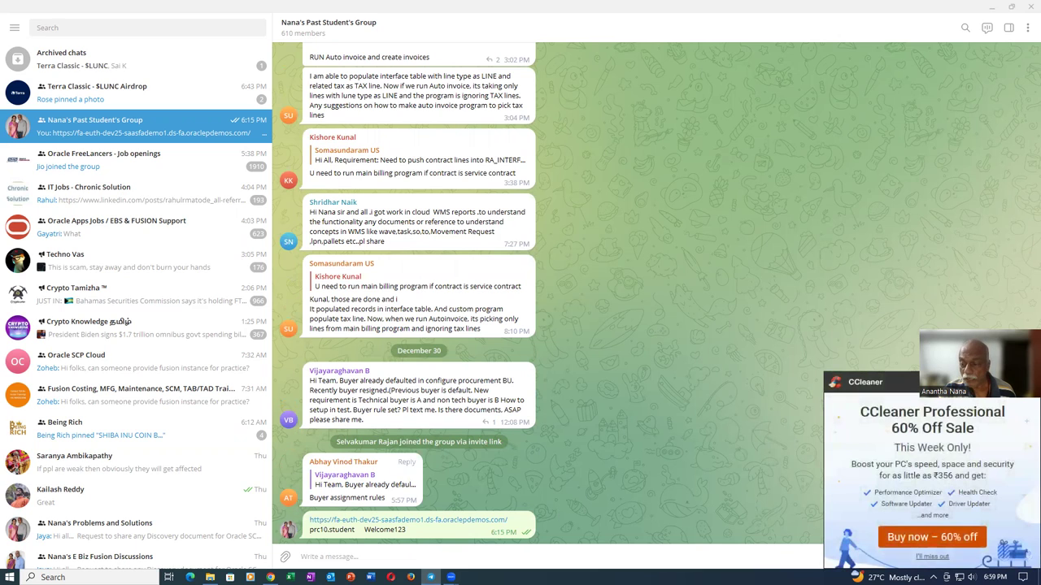
- Dismiss the CCleaner offer and go back through the Past Student's Group chat to the December 24 messages
{"action": "left_click", "coordinate": [930, 558]}
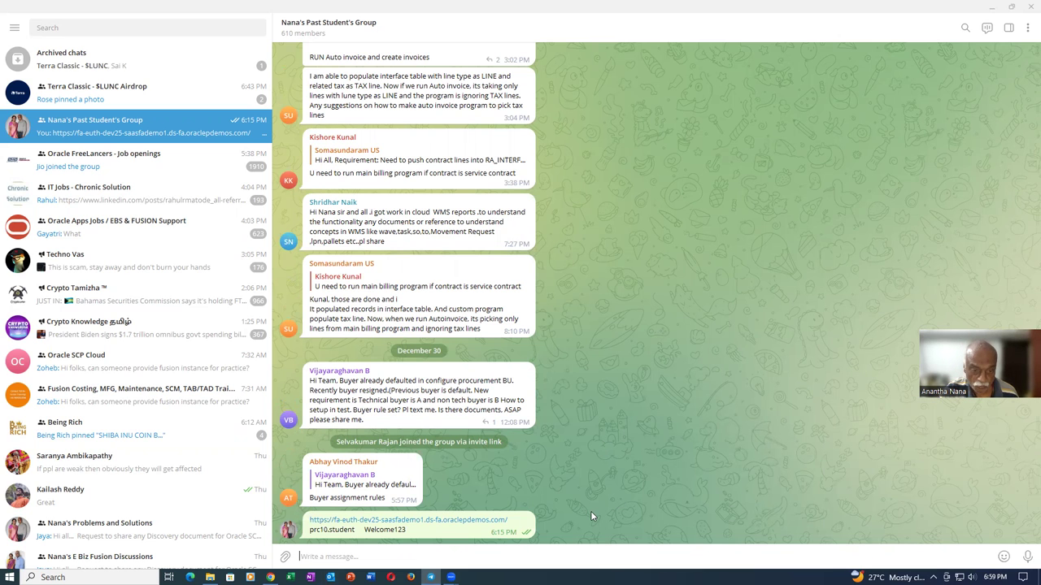
{"action": "scroll", "coordinate": [591, 511], "scroll_direction": "up", "scroll_amount": 3}
{"action": "scroll", "coordinate": [592, 515], "scroll_direction": "up", "scroll_amount": 8}
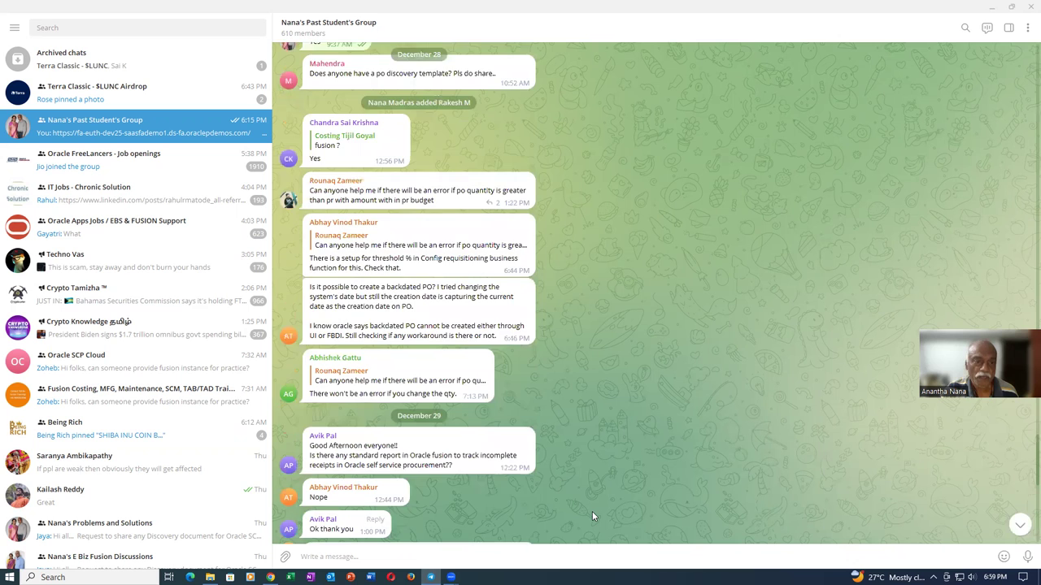
{"action": "scroll", "coordinate": [592, 511], "scroll_direction": "up", "scroll_amount": 5}
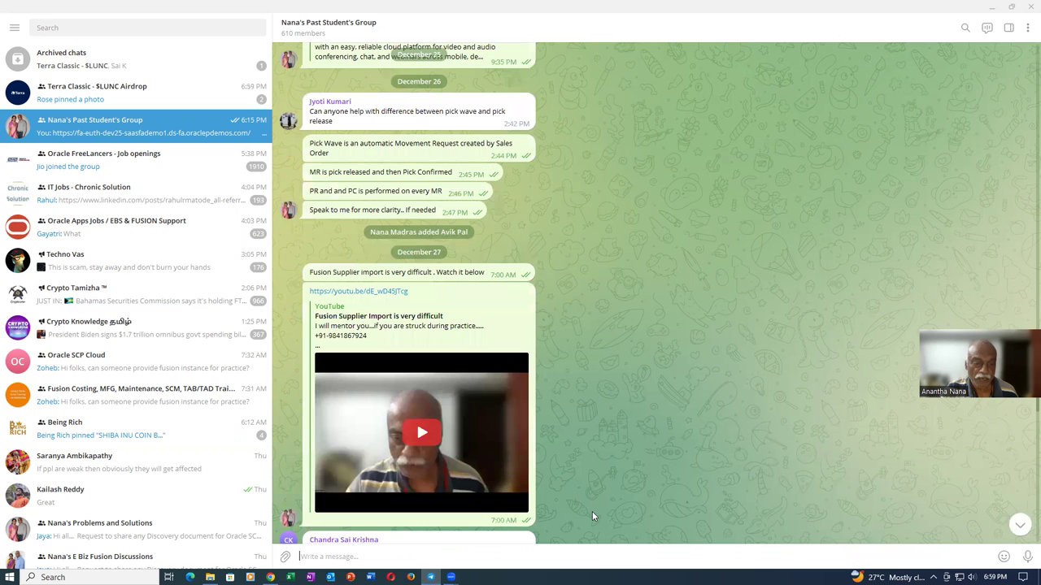
{"action": "scroll", "coordinate": [592, 516], "scroll_direction": "up", "scroll_amount": 7}
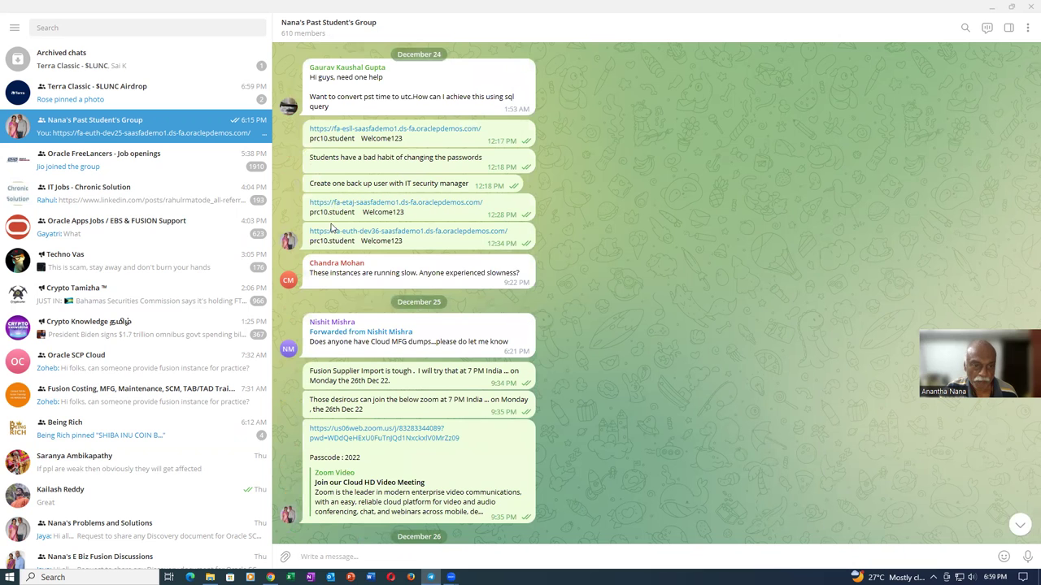
- Read back through the Past Student's Group chat to the December 22 and 23 messages
{"action": "scroll", "coordinate": [678, 217], "scroll_direction": "up", "scroll_amount": 4}
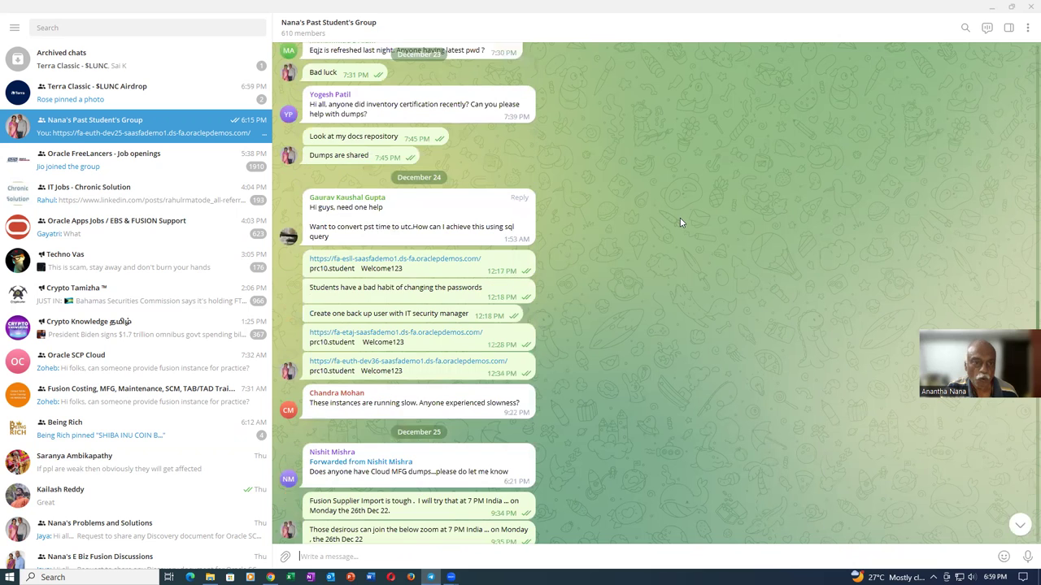
{"action": "scroll", "coordinate": [680, 217], "scroll_direction": "up", "scroll_amount": 6}
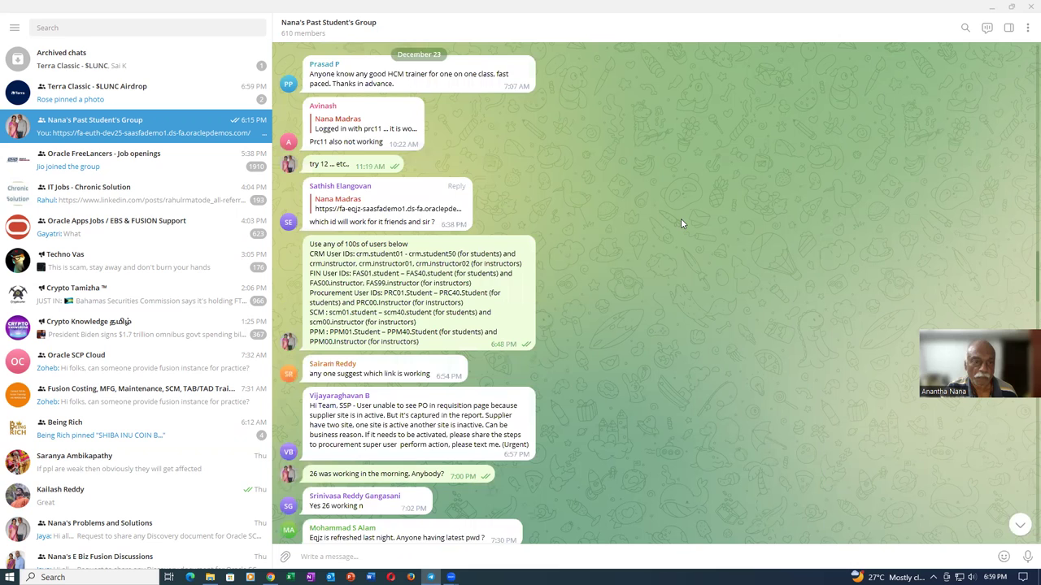
{"action": "scroll", "coordinate": [681, 224], "scroll_direction": "up", "scroll_amount": 2}
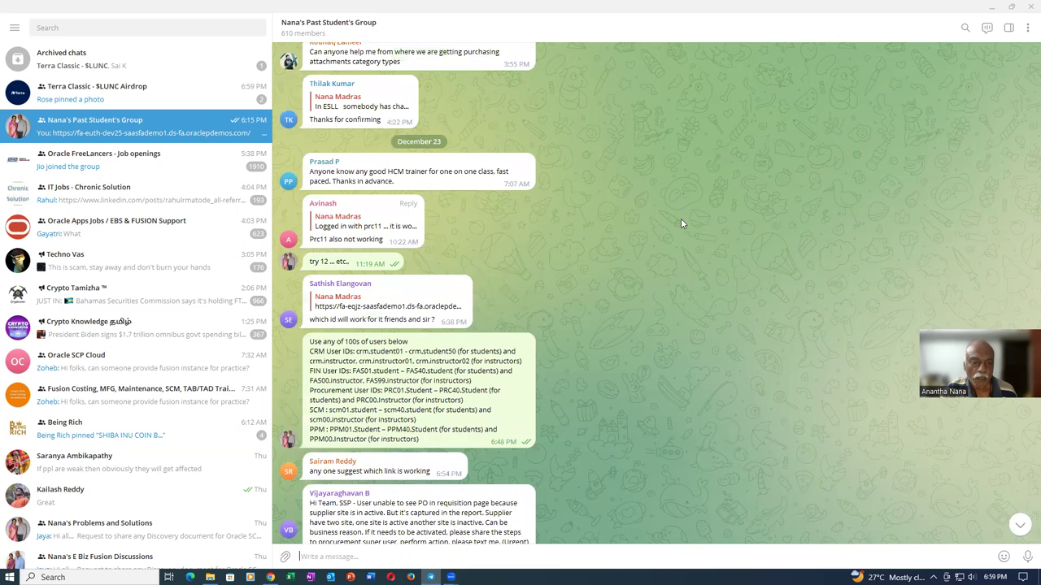
{"action": "scroll", "coordinate": [681, 224], "scroll_direction": "up", "scroll_amount": 2}
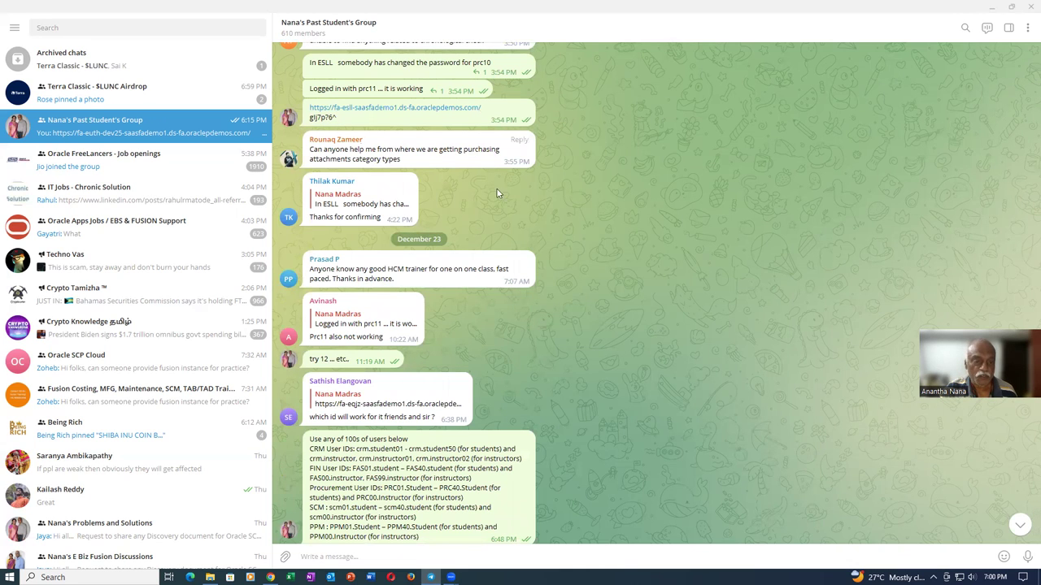
{"action": "scroll", "coordinate": [620, 280], "scroll_direction": "down", "scroll_amount": 1}
{"action": "scroll", "coordinate": [620, 280], "scroll_direction": "down", "scroll_amount": 1}
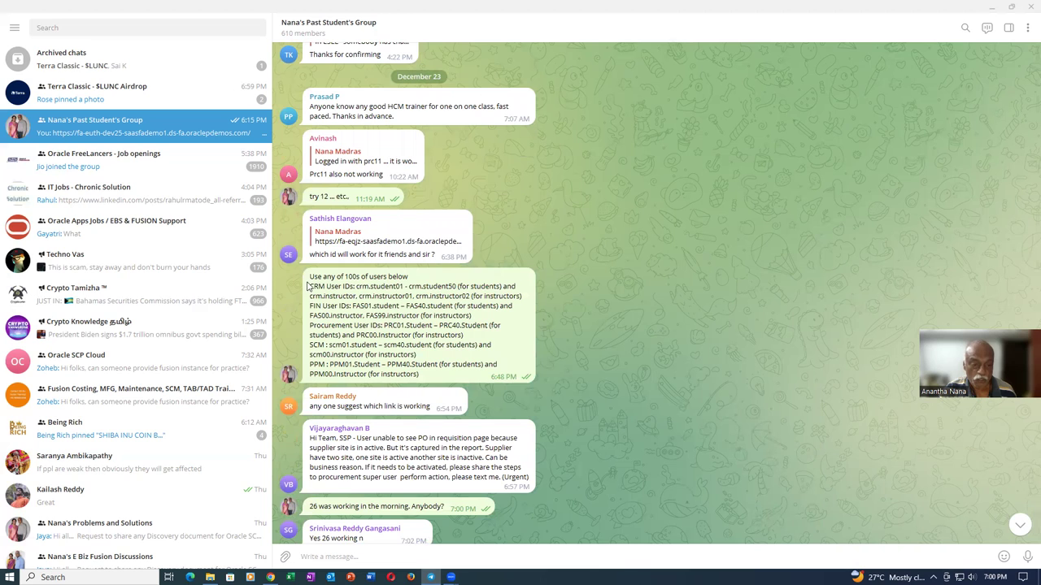
- Highlight the December 23 message listing the practice user IDs, and its procurement student ID range
{"action": "left_click_drag", "start_coordinate": [310, 276], "coordinate": [485, 380]}
{"action": "left_click", "coordinate": [504, 338]}
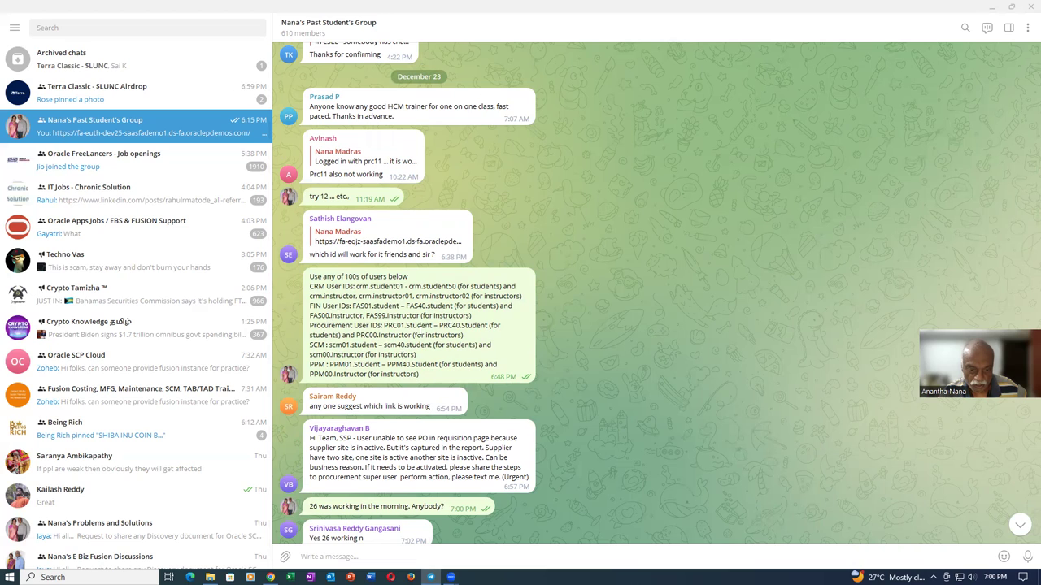
{"action": "left_click_drag", "start_coordinate": [395, 325], "coordinate": [462, 326]}
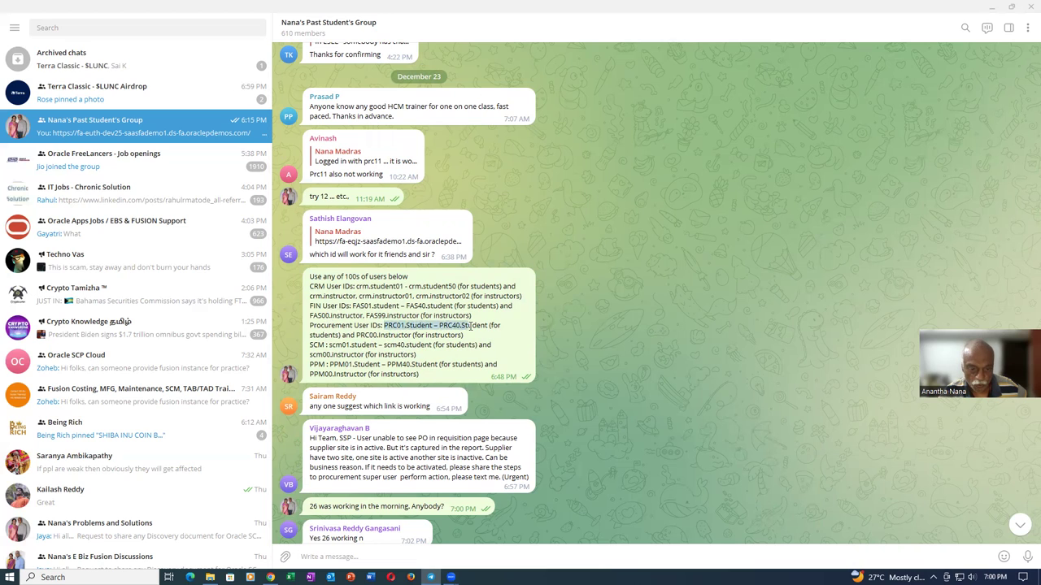
{"action": "left_click", "coordinate": [323, 285]}
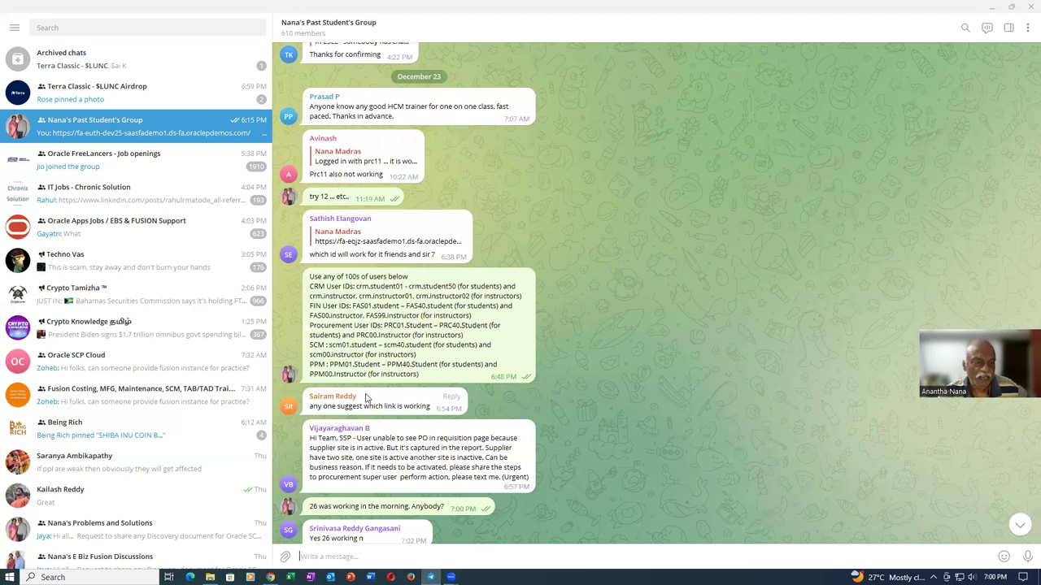
- Review the surrounding December 22 to 24 messages, and jump to the newest group messages to read the December 30 posts
{"action": "scroll", "coordinate": [370, 396], "scroll_direction": "up", "scroll_amount": 5}
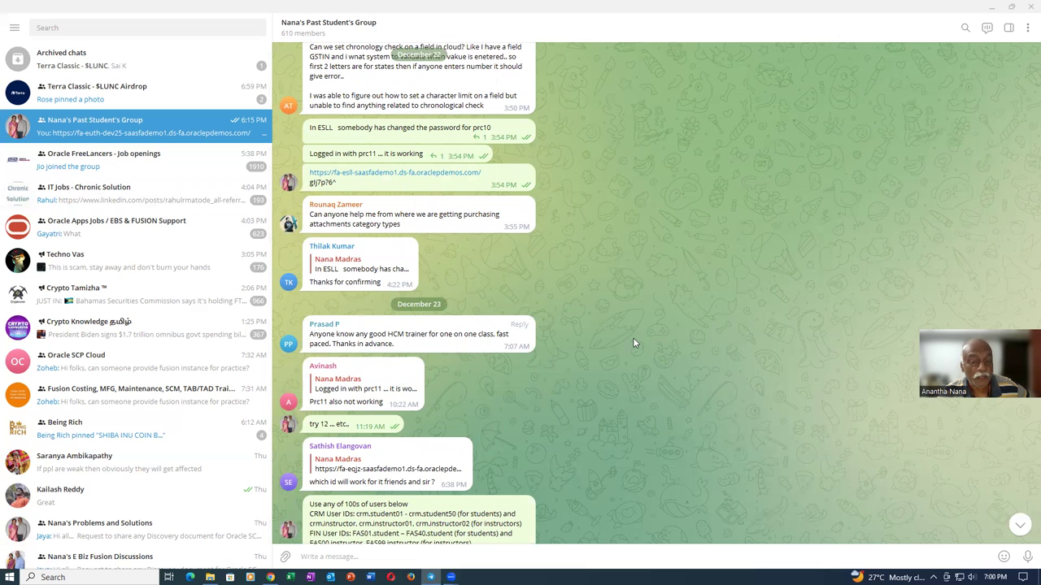
{"action": "scroll", "coordinate": [635, 344], "scroll_direction": "down", "scroll_amount": 8}
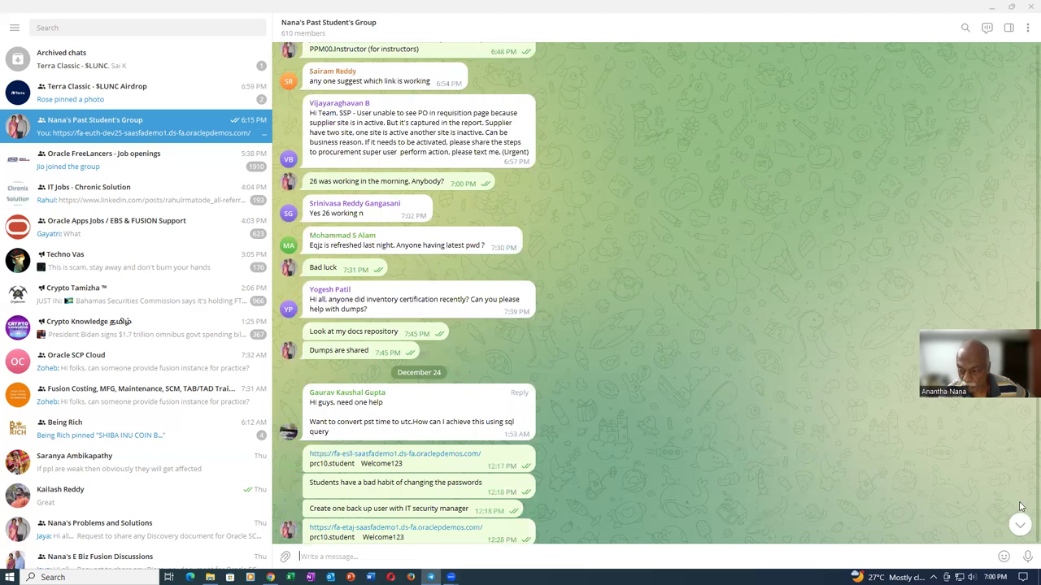
{"action": "scroll", "coordinate": [1021, 507], "scroll_direction": "down", "scroll_amount": 1}
{"action": "left_click", "coordinate": [1020, 525]}
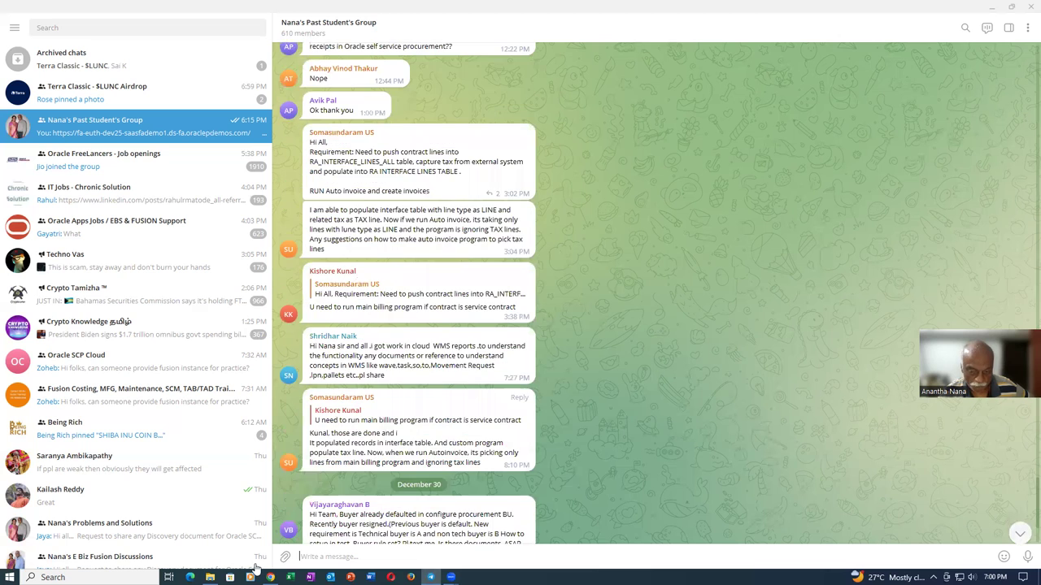
{"action": "scroll", "coordinate": [636, 443], "scroll_direction": "down", "scroll_amount": 2}
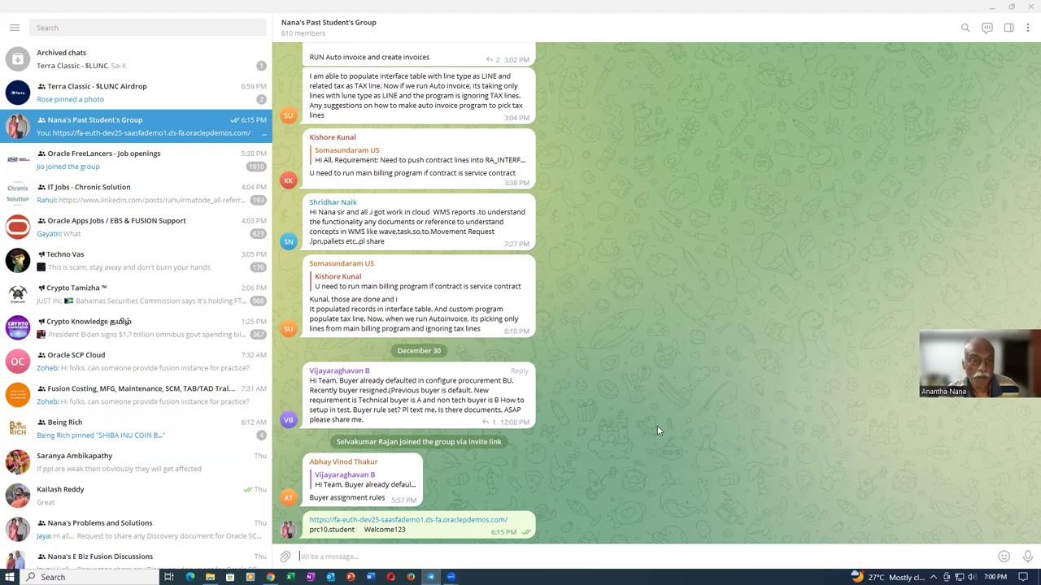
{"action": "scroll", "coordinate": [659, 431], "scroll_direction": "up", "scroll_amount": 1}
{"action": "scroll", "coordinate": [660, 432], "scroll_direction": "up", "scroll_amount": 1}
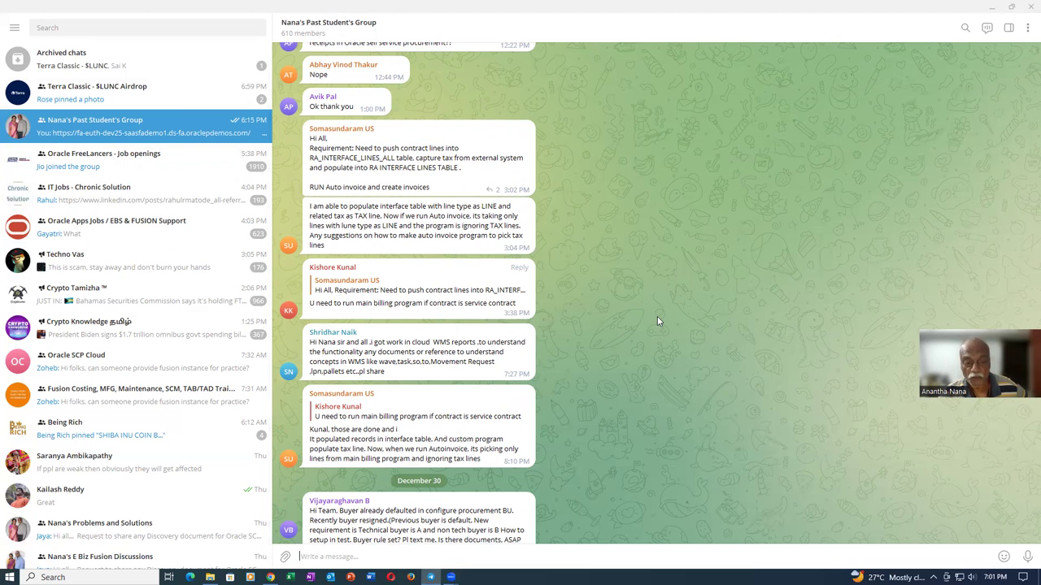
{"action": "scroll", "coordinate": [659, 319], "scroll_direction": "down", "scroll_amount": 3}
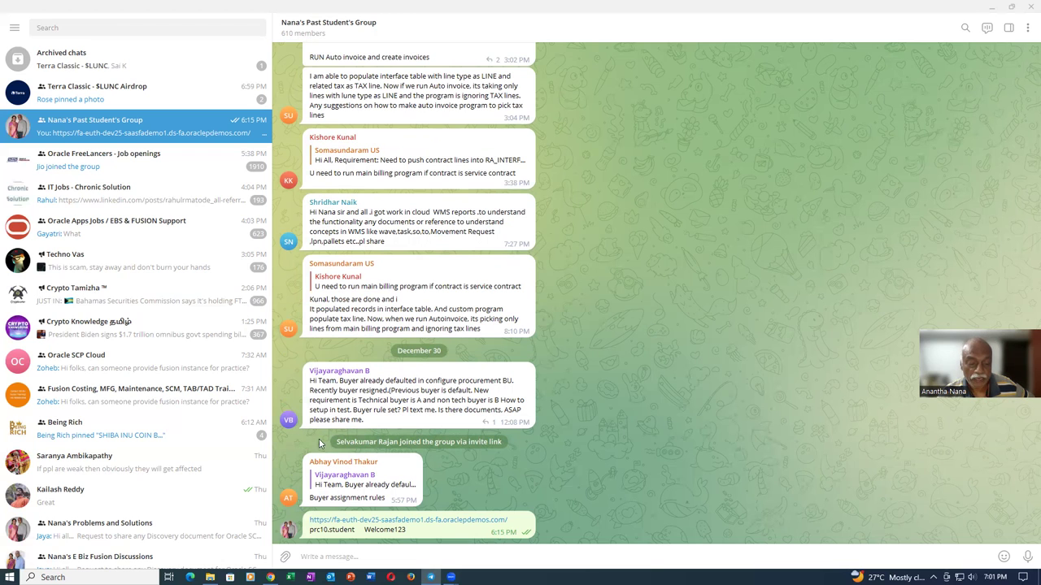
- Minimize Telegram and open youtube.com in a new browser tab
{"action": "left_click", "coordinate": [991, 6]}
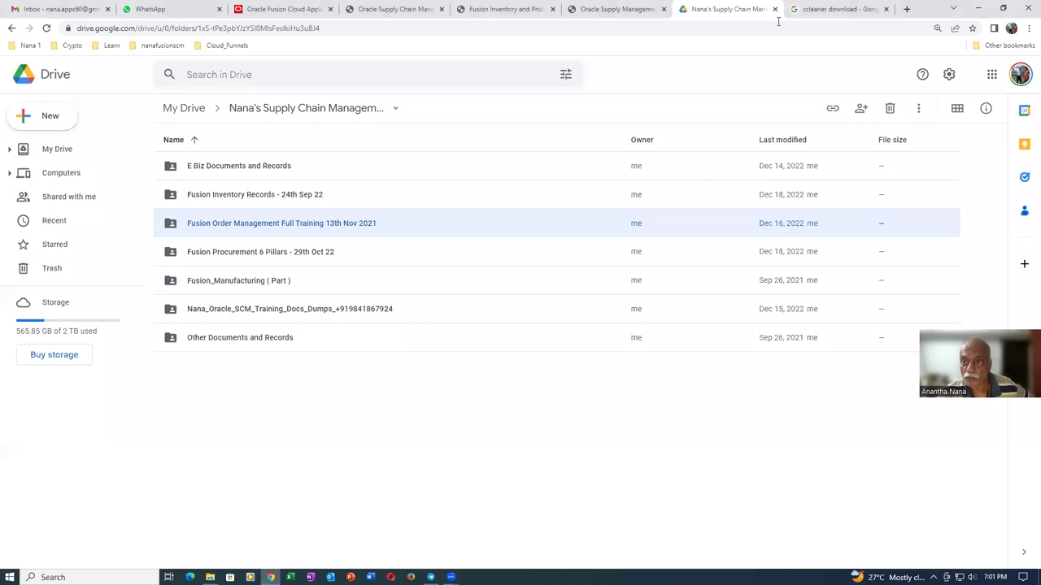
{"action": "left_click", "coordinate": [906, 9]}
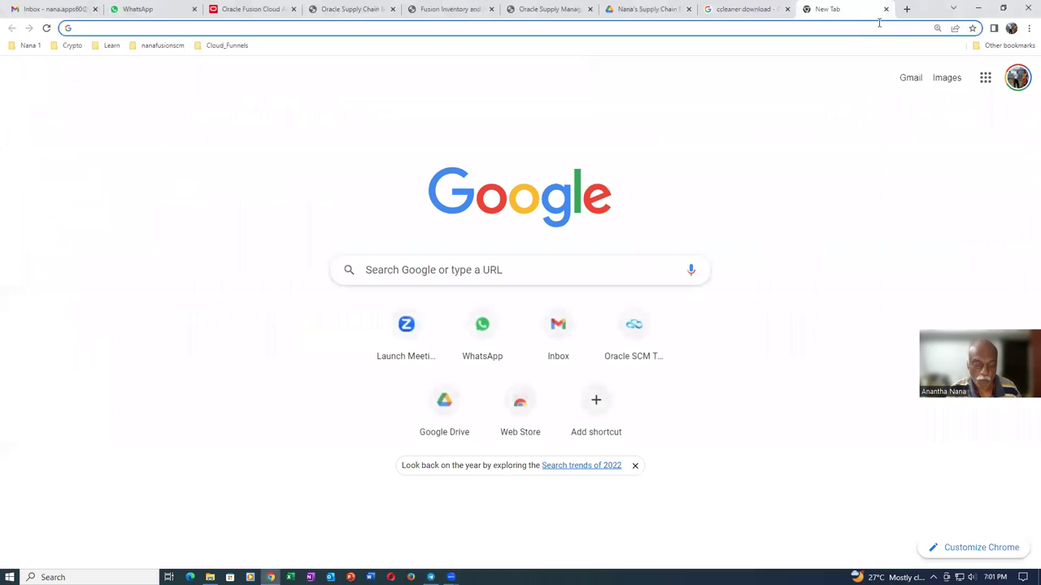
{"action": "type", "text": "your"}
{"action": "key", "text": "BackSpace"}
{"action": "key", "text": "BackSpace"}
{"action": "type", "text": "tube.c"}
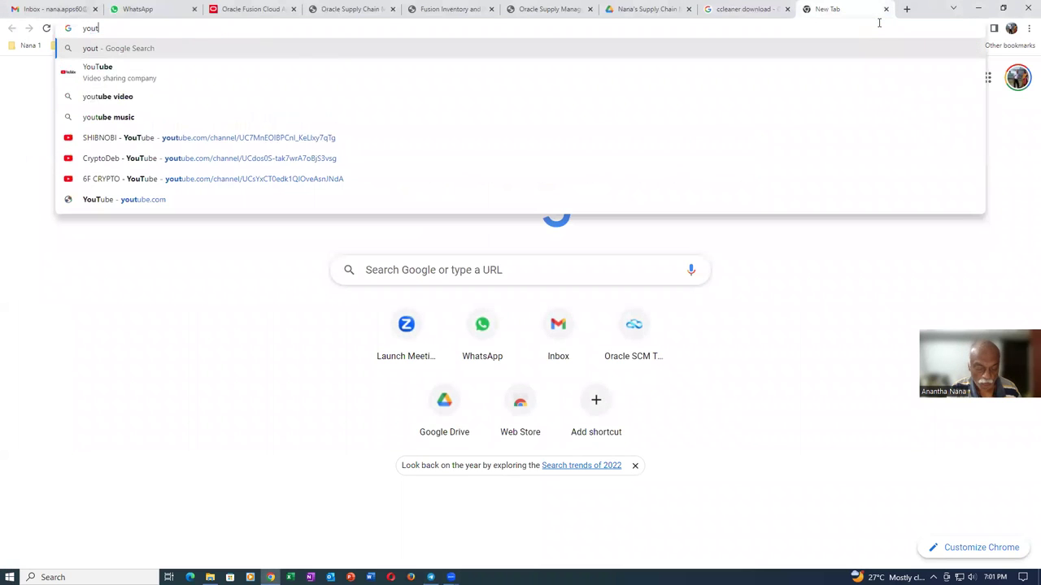
{"action": "type", "text": "om"}
{"action": "key", "text": "Return"}
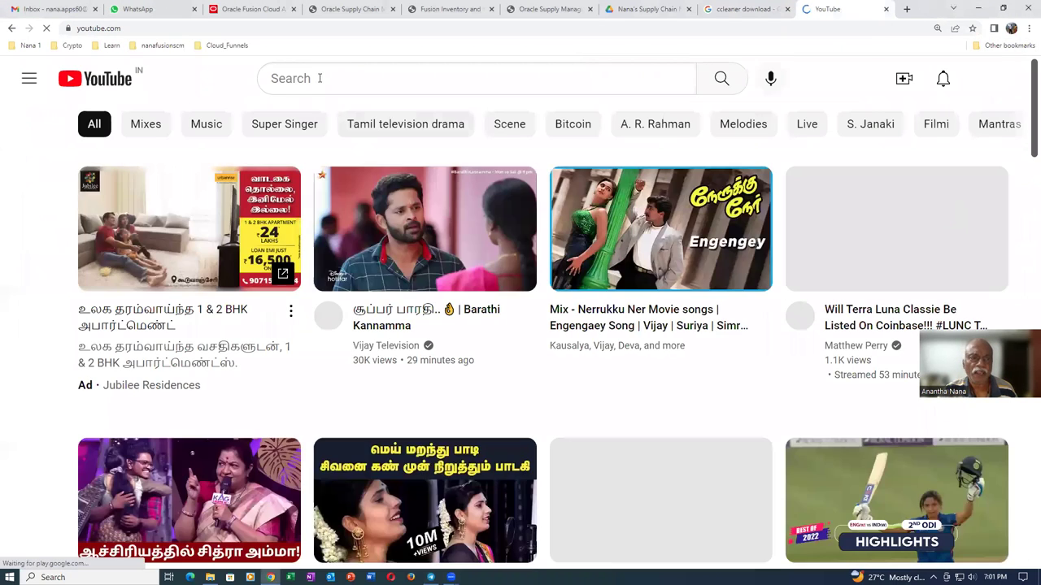
- Search YouTube for the trainer's name using the suggested full-name query
{"action": "left_click", "coordinate": [319, 78]}
{"action": "type", "text": "Anantha"}
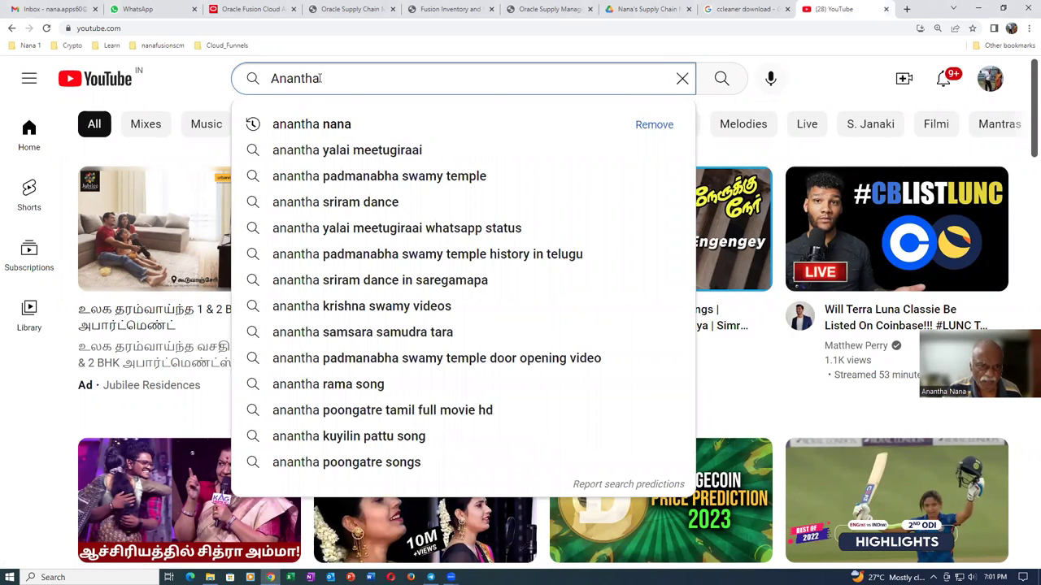
{"action": "left_click", "coordinate": [323, 132]}
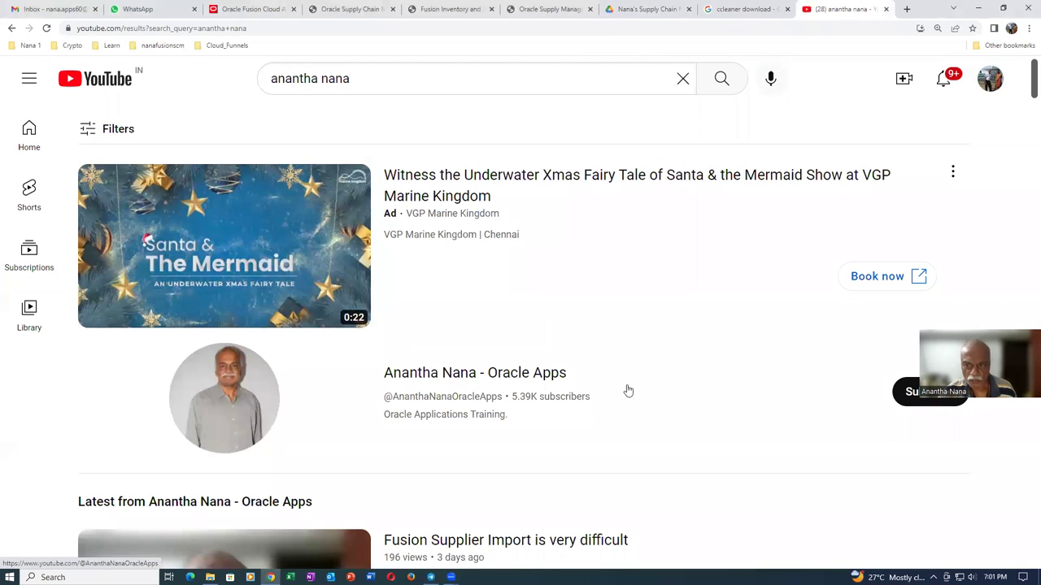
- Look through the YouTube search results for the trainer's Oracle Fusion training videos
{"action": "scroll", "coordinate": [629, 396], "scroll_direction": "down", "scroll_amount": 5}
{"action": "scroll", "coordinate": [629, 396], "scroll_direction": "down", "scroll_amount": 3}
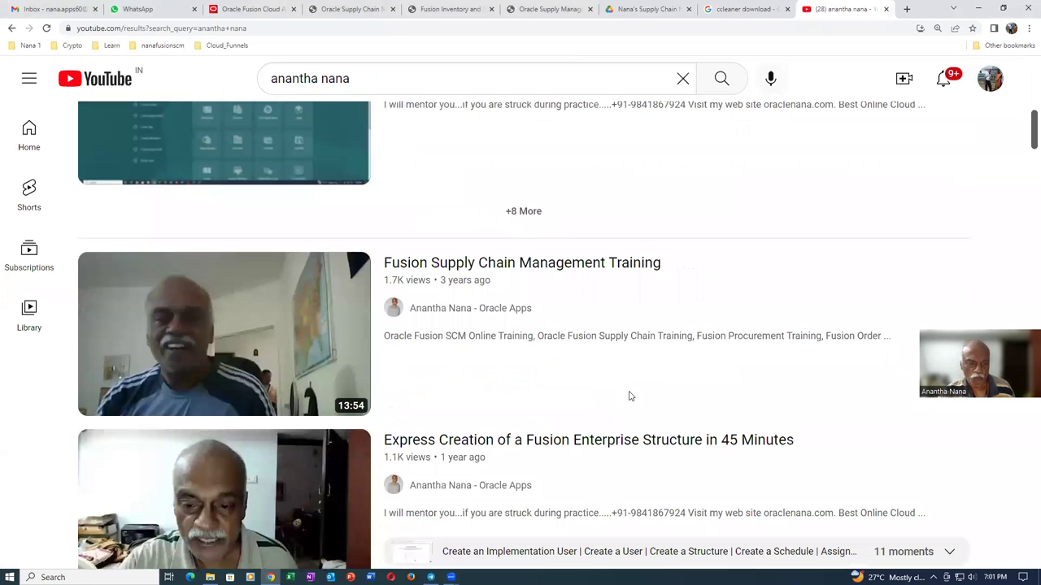
{"action": "scroll", "coordinate": [630, 397], "scroll_direction": "down", "scroll_amount": 3}
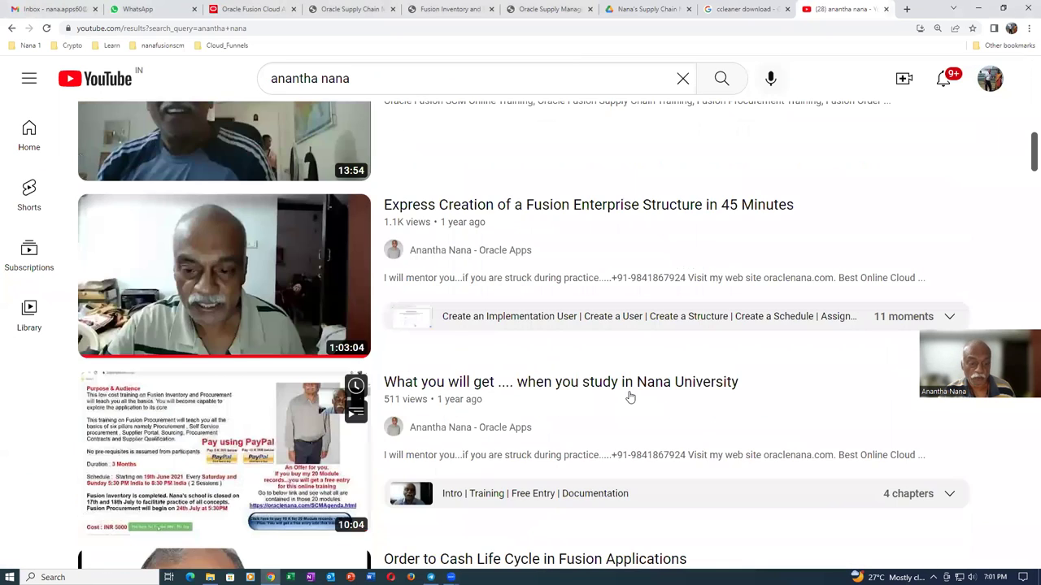
{"action": "scroll", "coordinate": [631, 397], "scroll_direction": "down", "scroll_amount": 3}
{"action": "scroll", "coordinate": [628, 396], "scroll_direction": "down", "scroll_amount": 7}
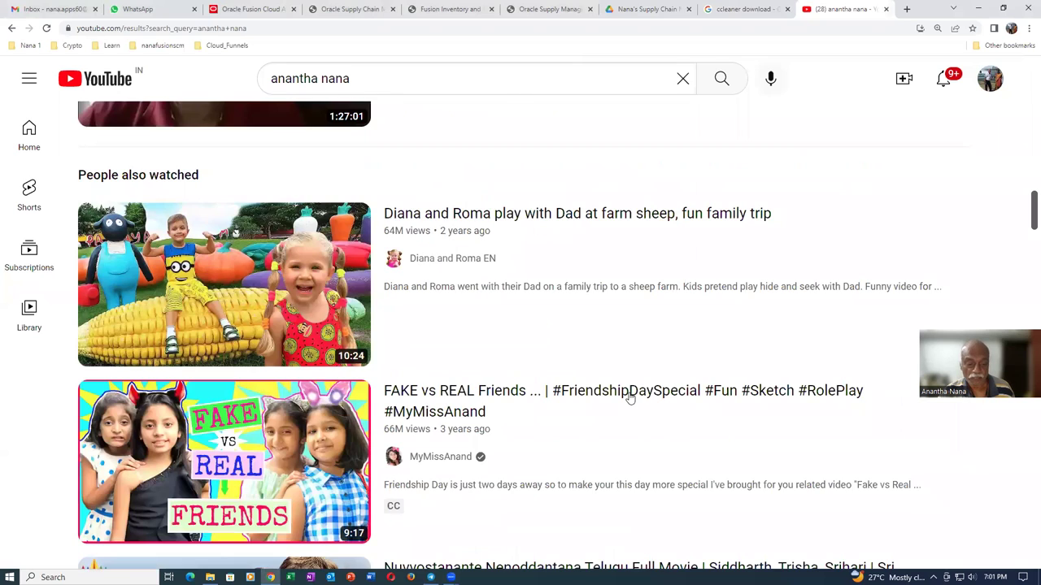
{"action": "scroll", "coordinate": [629, 396], "scroll_direction": "down", "scroll_amount": 9}
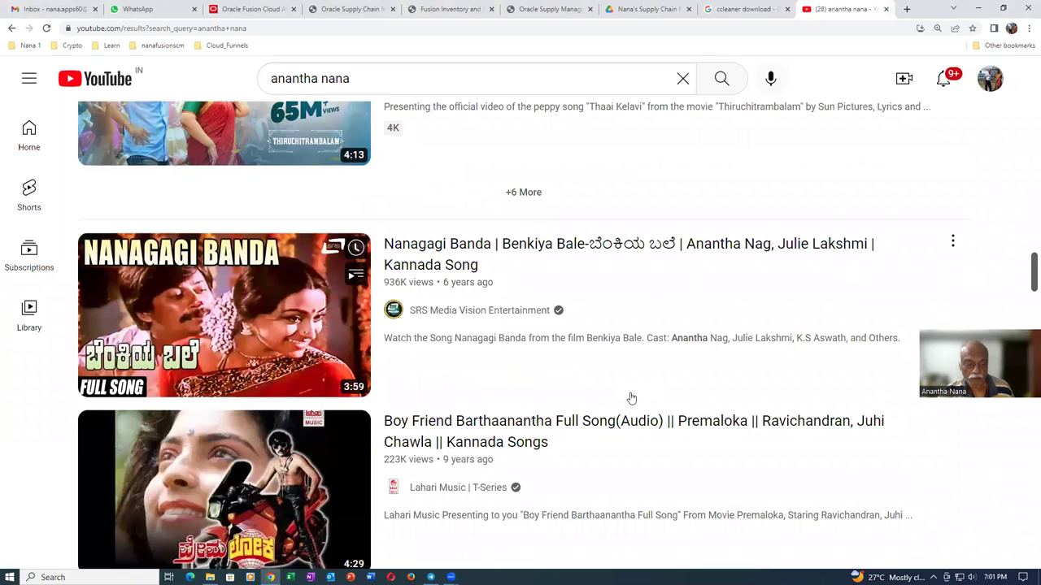
{"action": "scroll", "coordinate": [631, 398], "scroll_direction": "down", "scroll_amount": 6}
{"action": "scroll", "coordinate": [631, 397], "scroll_direction": "down", "scroll_amount": 1}
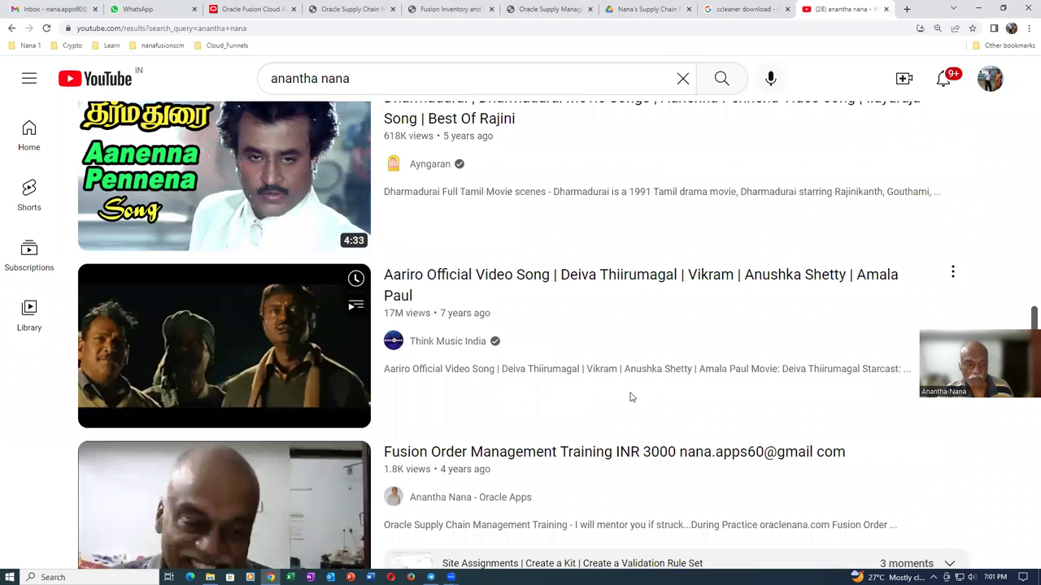
{"action": "scroll", "coordinate": [631, 397], "scroll_direction": "down", "scroll_amount": 6}
{"action": "scroll", "coordinate": [631, 397], "scroll_direction": "up", "scroll_amount": 3}
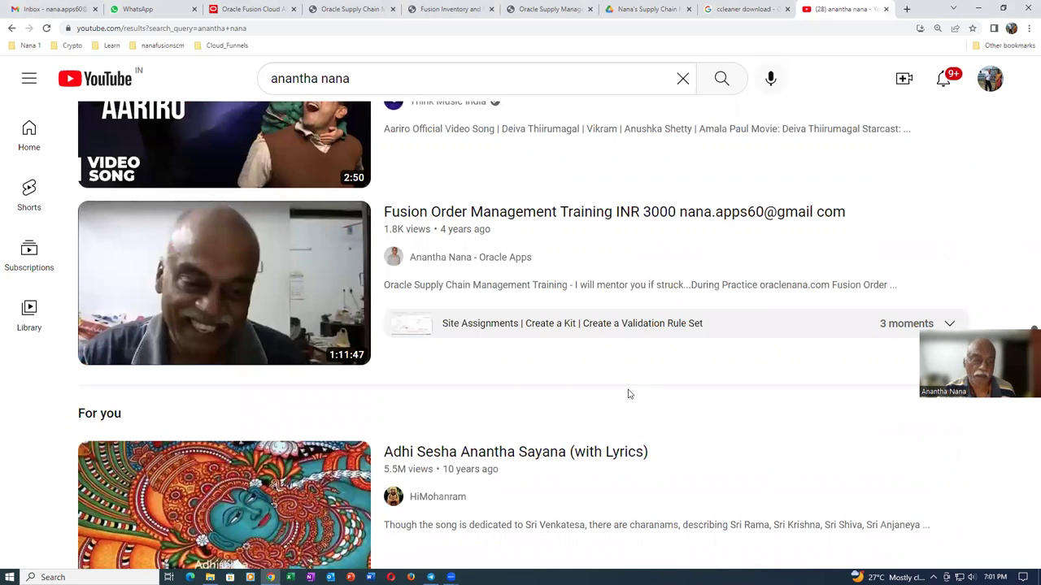
{"action": "scroll", "coordinate": [628, 394], "scroll_direction": "up", "scroll_amount": 2}
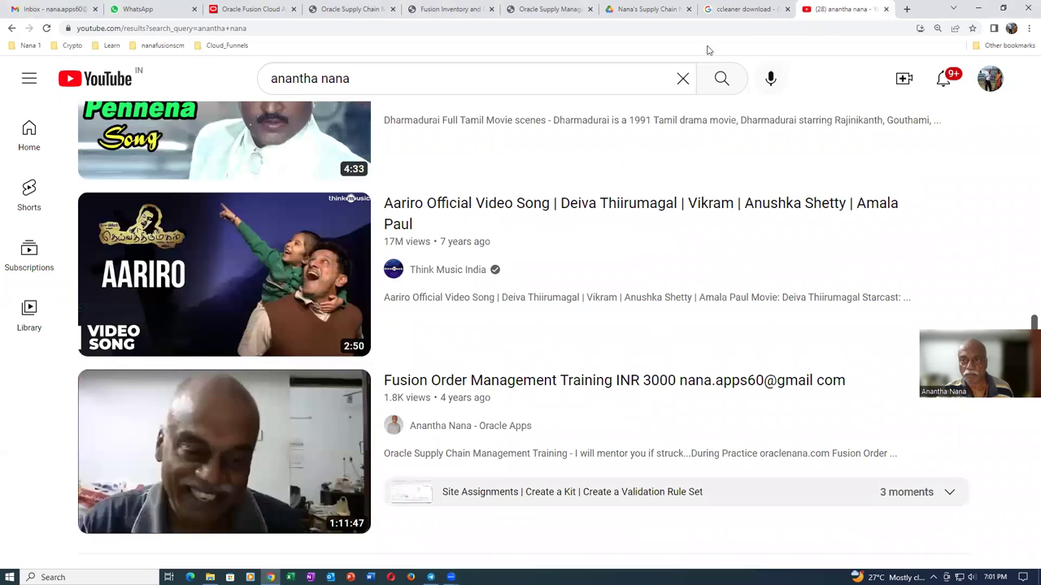
{"action": "scroll", "coordinate": [708, 81], "scroll_direction": "up", "scroll_amount": 2}
- Switch the YouTube account to the trainer's Oracle Apps channel
{"action": "left_click", "coordinate": [990, 81]}
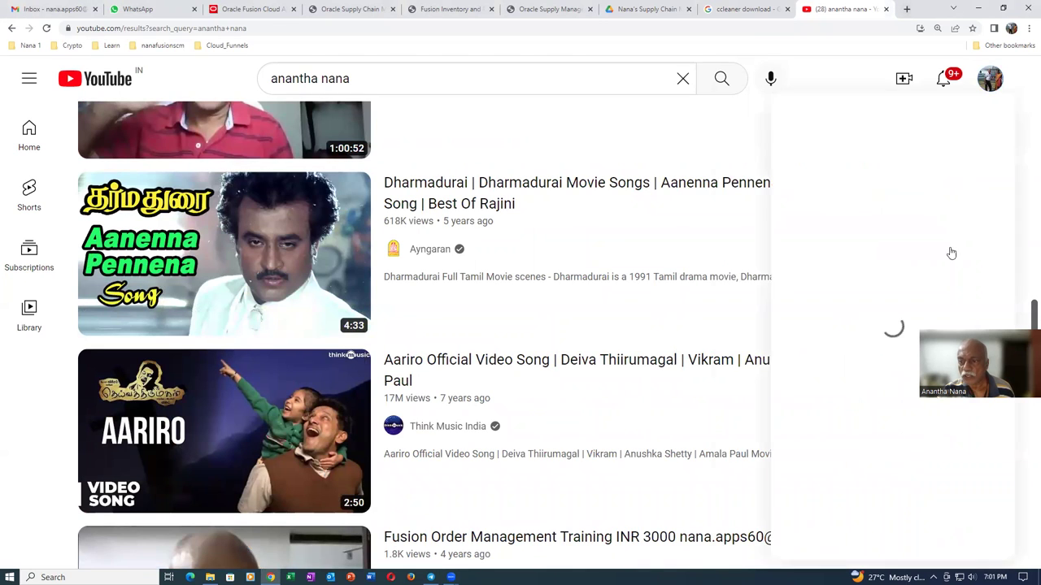
{"action": "left_click", "coordinate": [829, 242]}
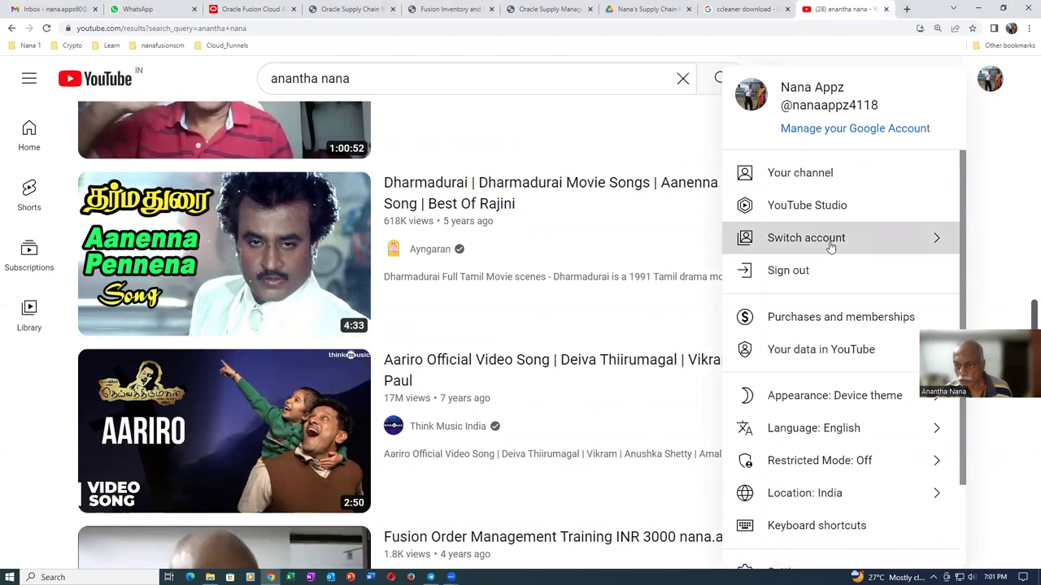
{"action": "scroll", "coordinate": [780, 423], "scroll_direction": "down", "scroll_amount": 2}
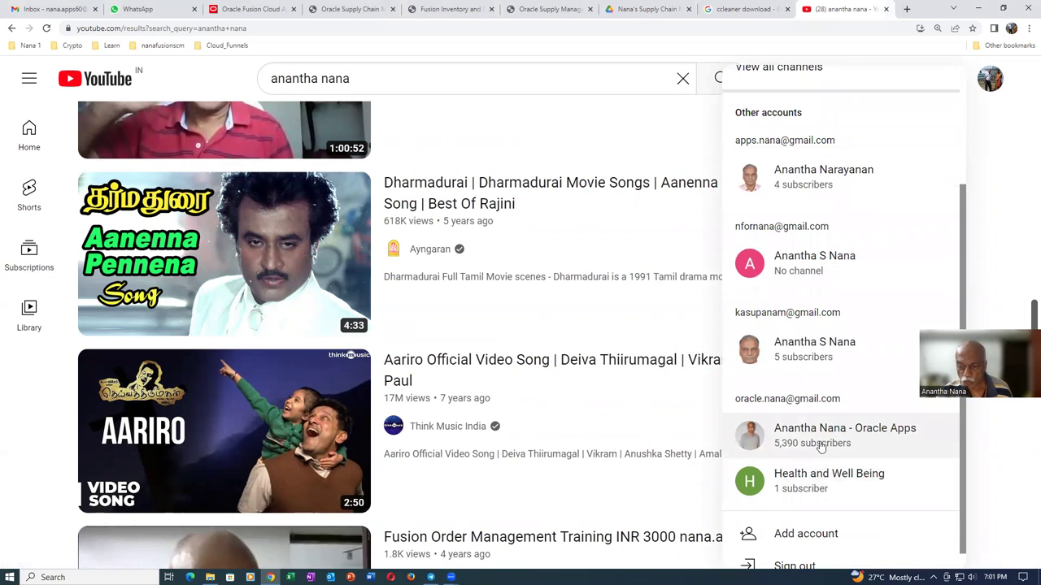
{"action": "left_click", "coordinate": [822, 446]}
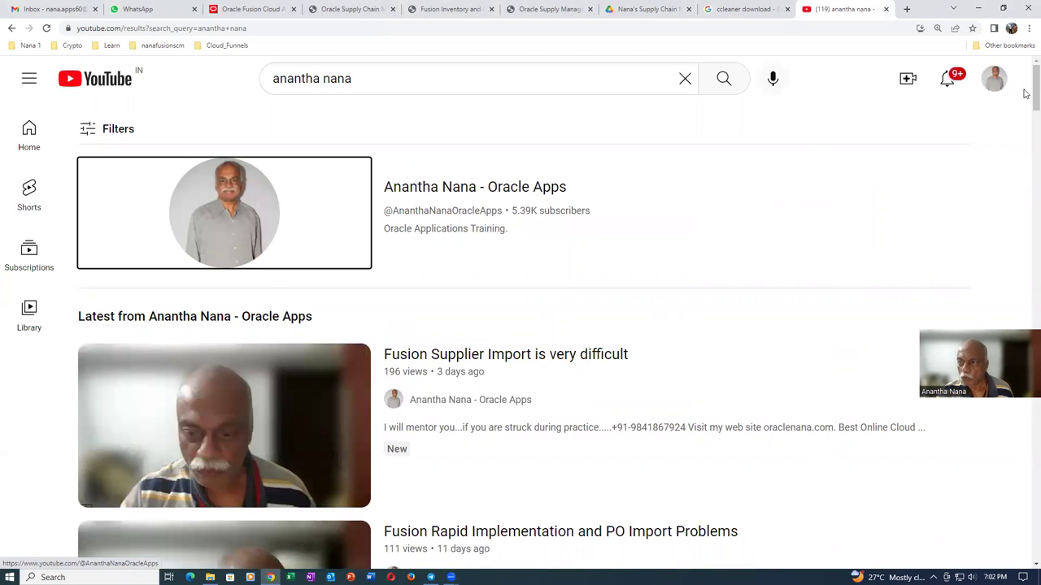
- Open YouTube Studio for the channel and view its video content list and channel analytics overview
{"action": "left_click", "coordinate": [994, 78]}
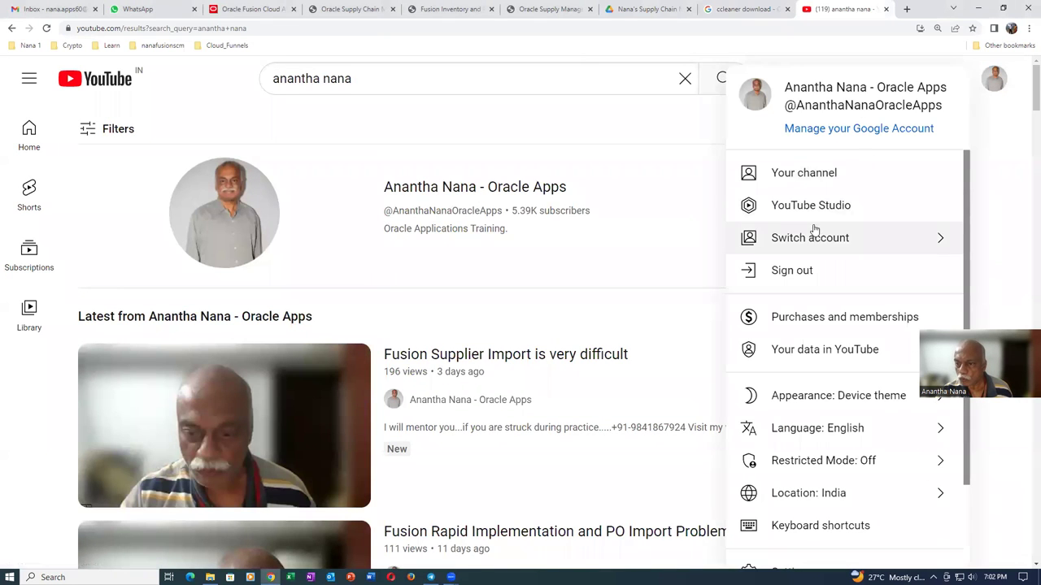
{"action": "left_click", "coordinate": [850, 207]}
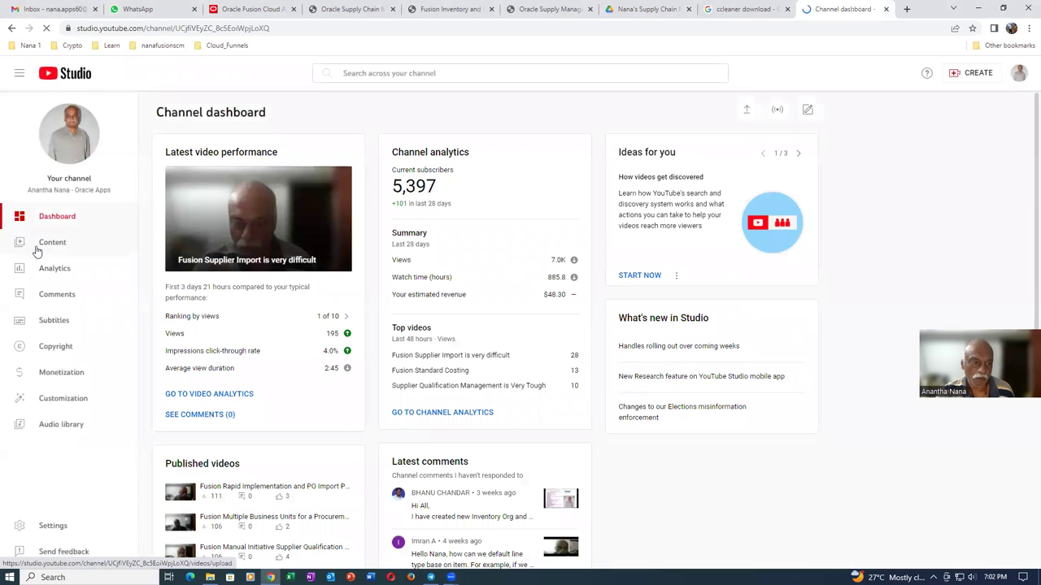
{"action": "left_click", "coordinate": [40, 248]}
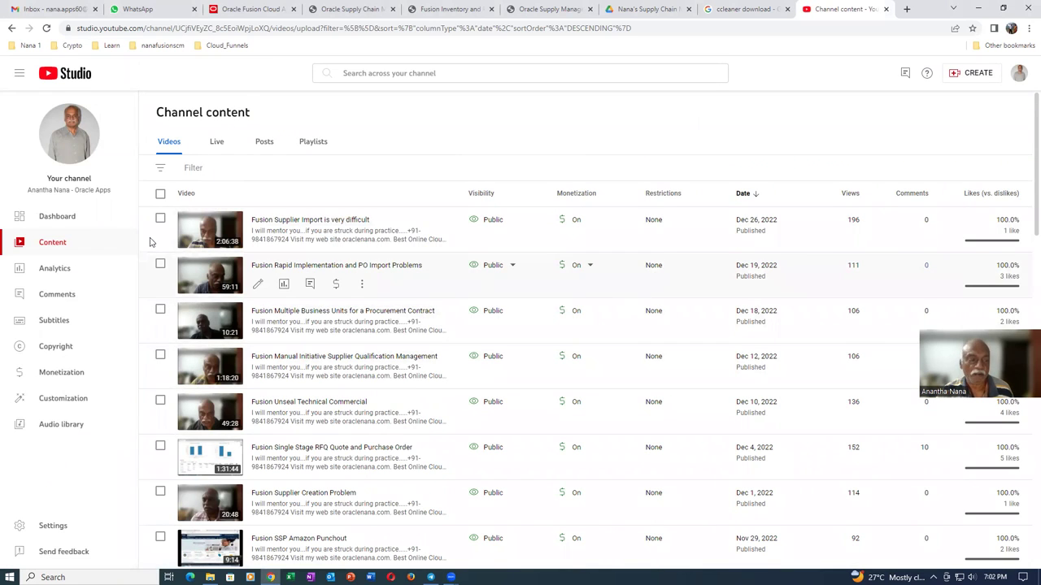
{"action": "left_click", "coordinate": [48, 272]}
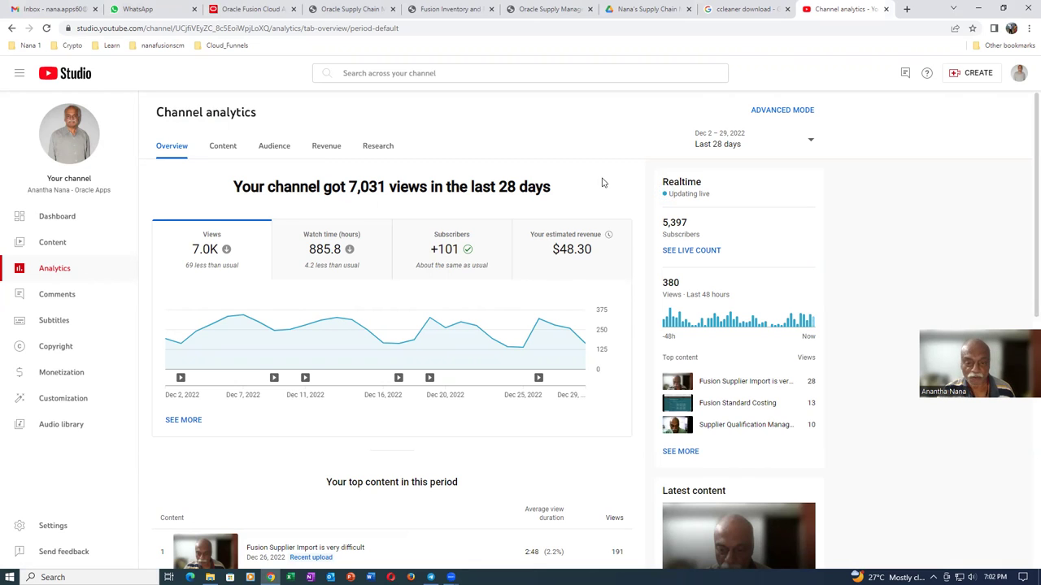
- Look through the channel's top content in the analytics overview and view the Channel dashboard
{"action": "scroll", "coordinate": [615, 313], "scroll_direction": "down", "scroll_amount": 3}
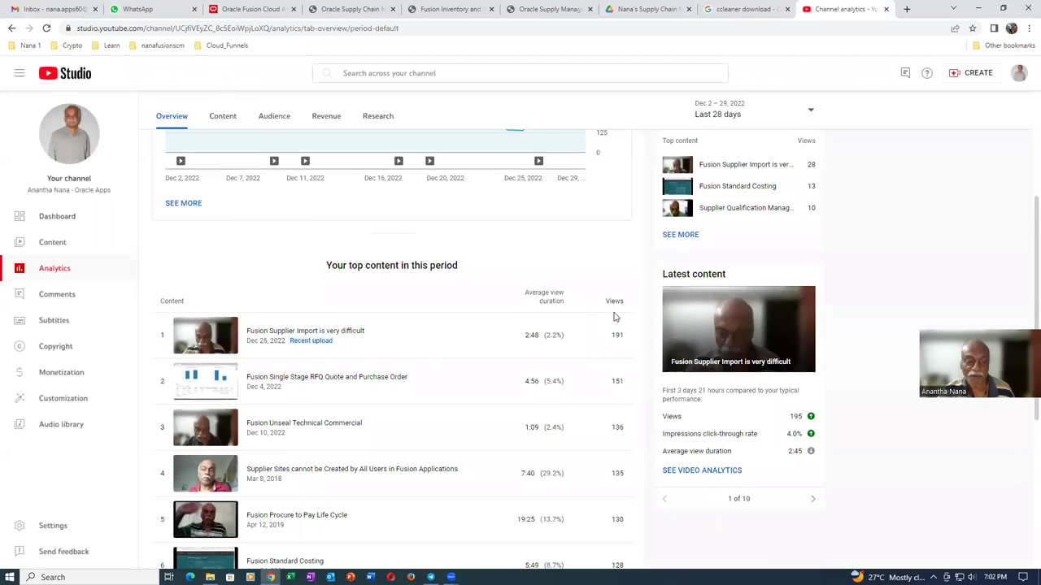
{"action": "scroll", "coordinate": [602, 313], "scroll_direction": "down", "scroll_amount": 3}
{"action": "scroll", "coordinate": [430, 374], "scroll_direction": "up", "scroll_amount": 3}
{"action": "scroll", "coordinate": [431, 374], "scroll_direction": "up", "scroll_amount": 3}
{"action": "left_click", "coordinate": [63, 216]}
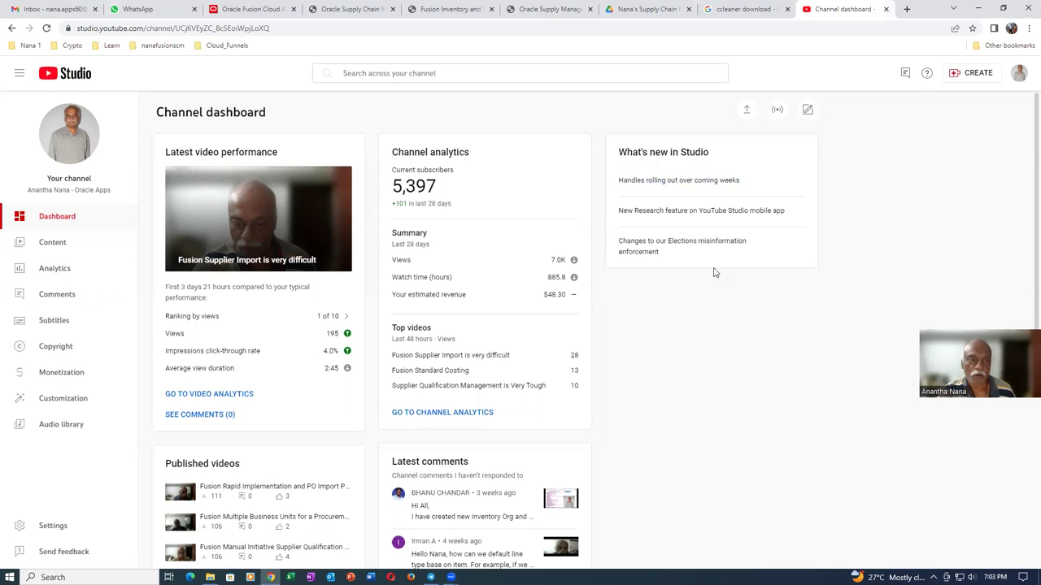
- Review the agendas and purchase options for the Fusion and E Biz records on the trainer's Fusion Inventory and Procurement web page
{"action": "left_click", "coordinate": [644, 10]}
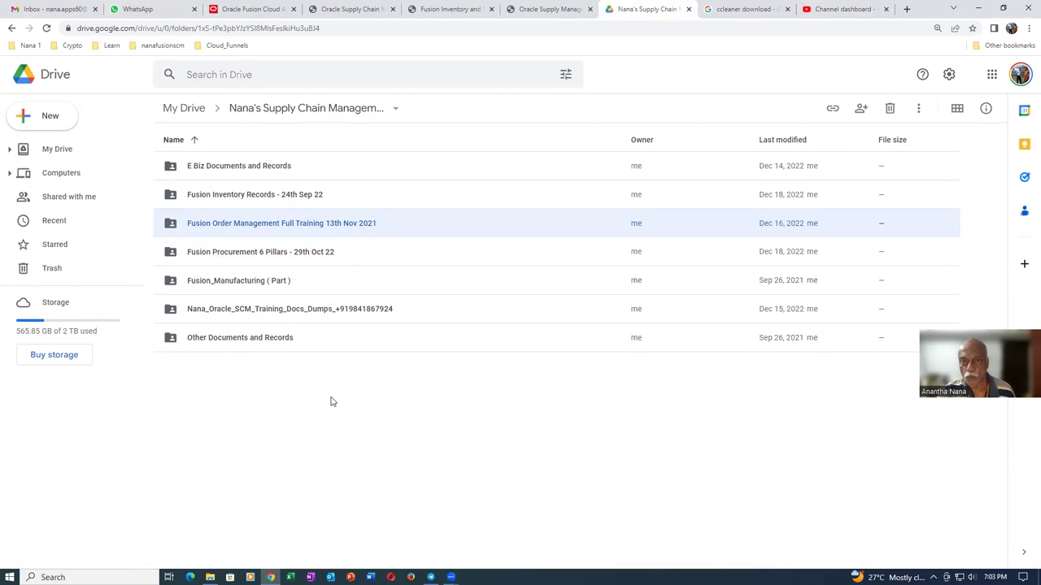
{"action": "left_click", "coordinate": [475, 9]}
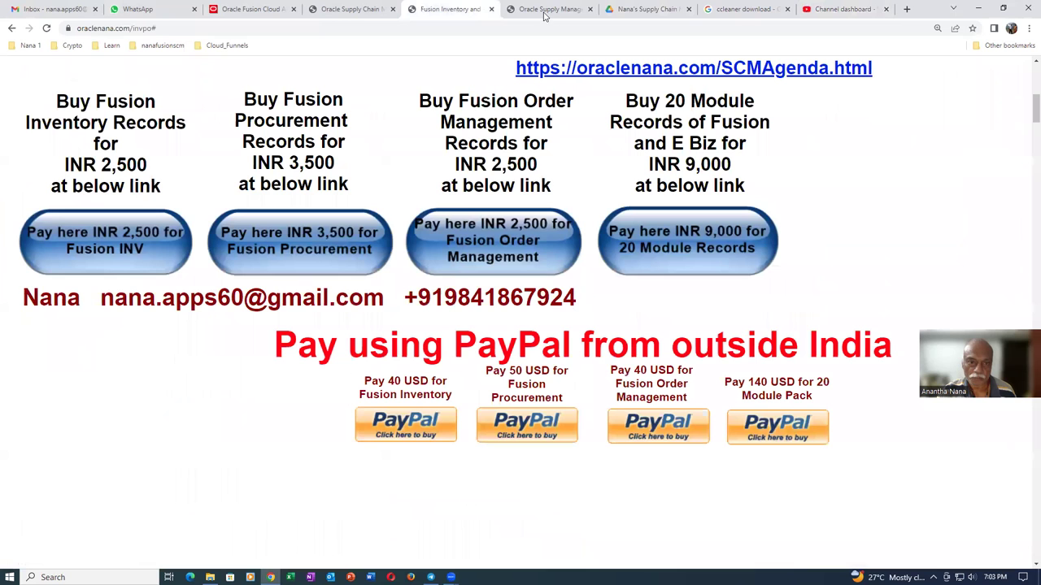
{"action": "scroll", "coordinate": [586, 309], "scroll_direction": "up", "scroll_amount": 1}
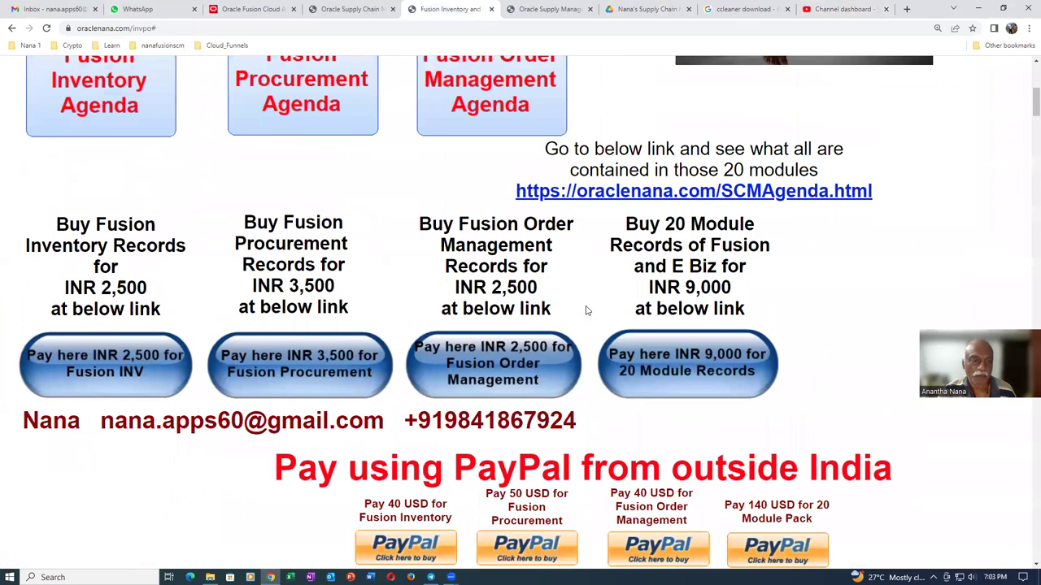
{"action": "scroll", "coordinate": [586, 311], "scroll_direction": "up", "scroll_amount": 1}
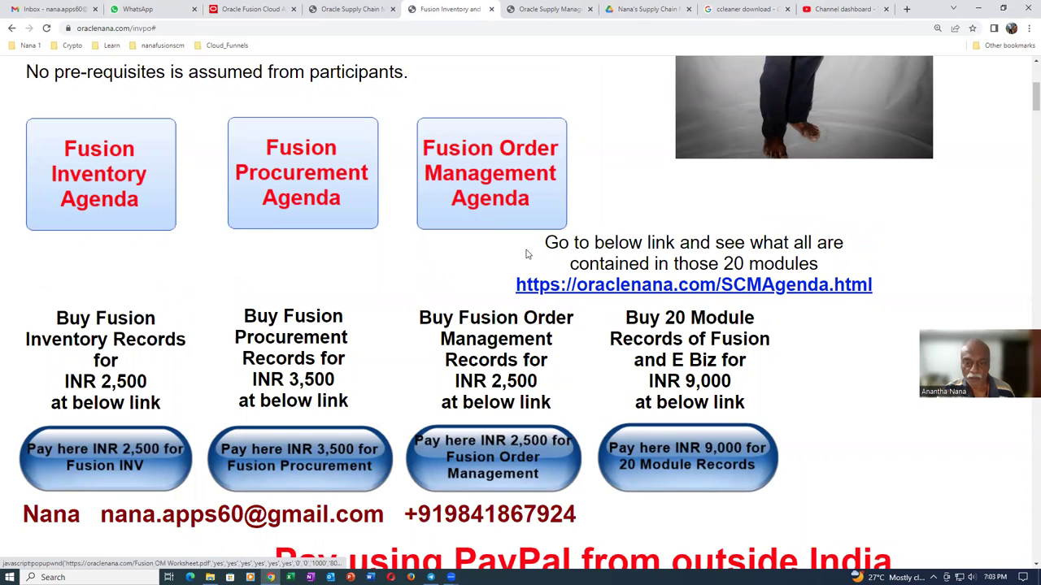
{"action": "scroll", "coordinate": [660, 386], "scroll_direction": "down", "scroll_amount": 1}
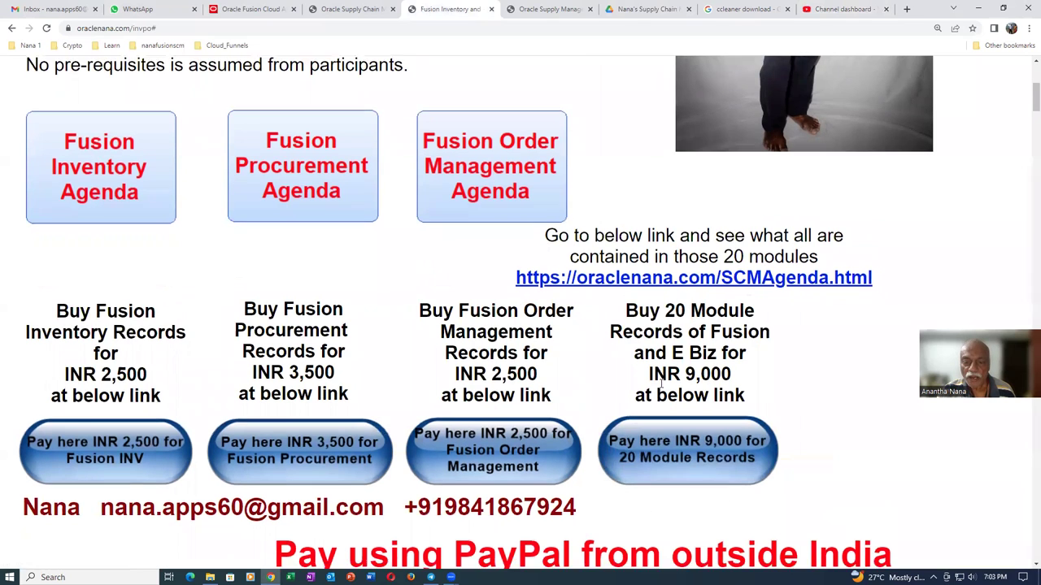
{"action": "scroll", "coordinate": [661, 387], "scroll_direction": "down", "scroll_amount": 2}
{"action": "scroll", "coordinate": [118, 277], "scroll_direction": "down", "scroll_amount": 1}
- Highlight the trainer's contact details beneath the payment options and review the introduction to the recorded sessions
{"action": "left_click_drag", "start_coordinate": [109, 247], "coordinate": [579, 258]}
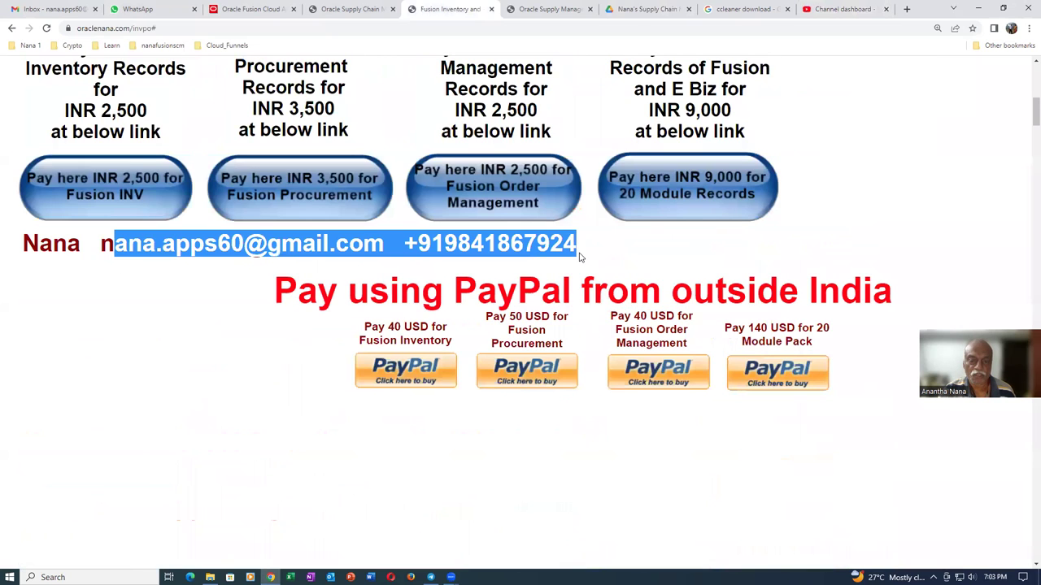
{"action": "left_click", "coordinate": [262, 497]}
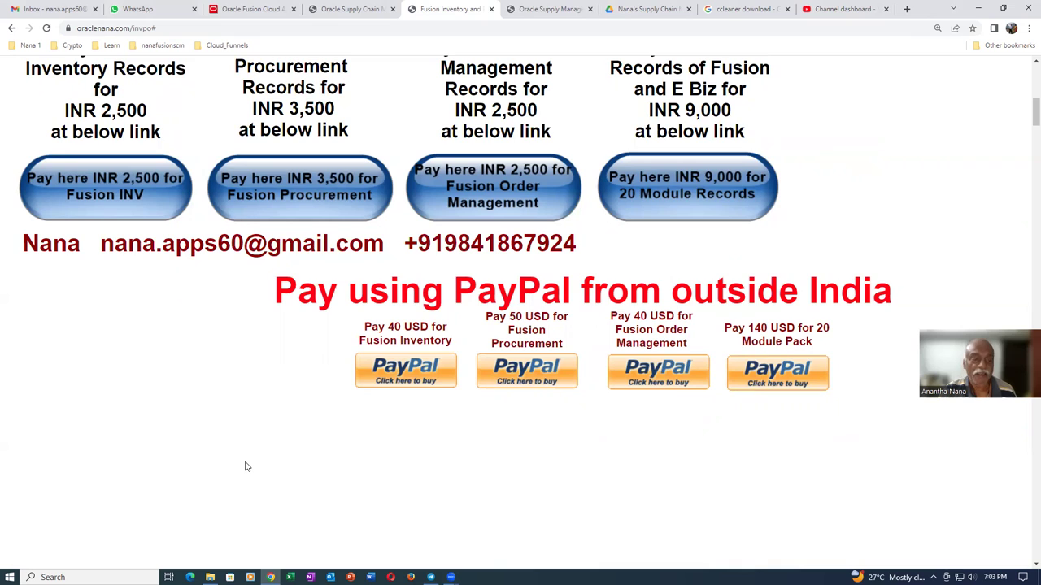
{"action": "scroll", "coordinate": [247, 466], "scroll_direction": "up", "scroll_amount": 2}
{"action": "scroll", "coordinate": [247, 467], "scroll_direction": "up", "scroll_amount": 4}
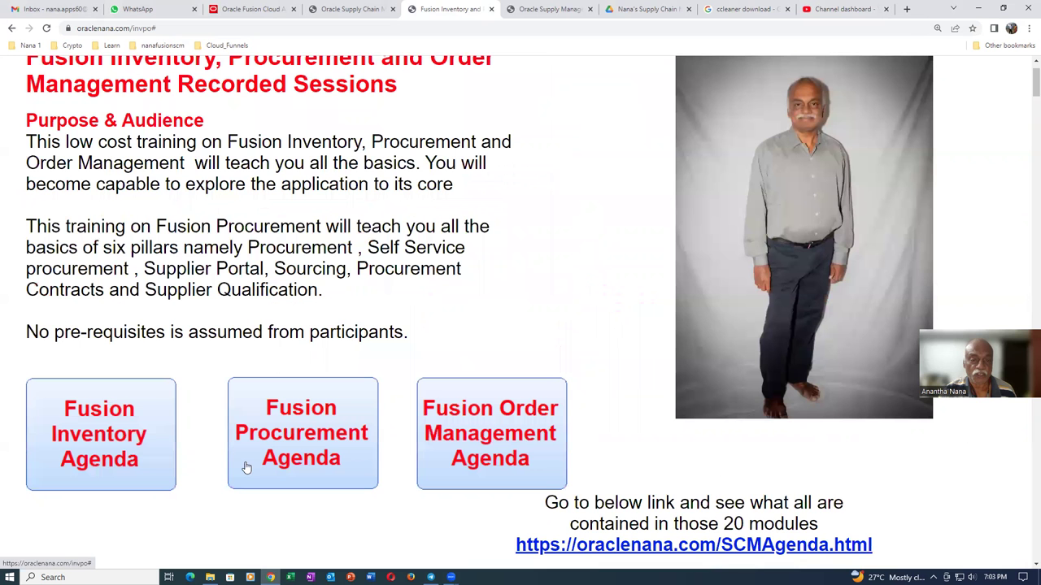
{"action": "scroll", "coordinate": [247, 466], "scroll_direction": "up", "scroll_amount": 1}
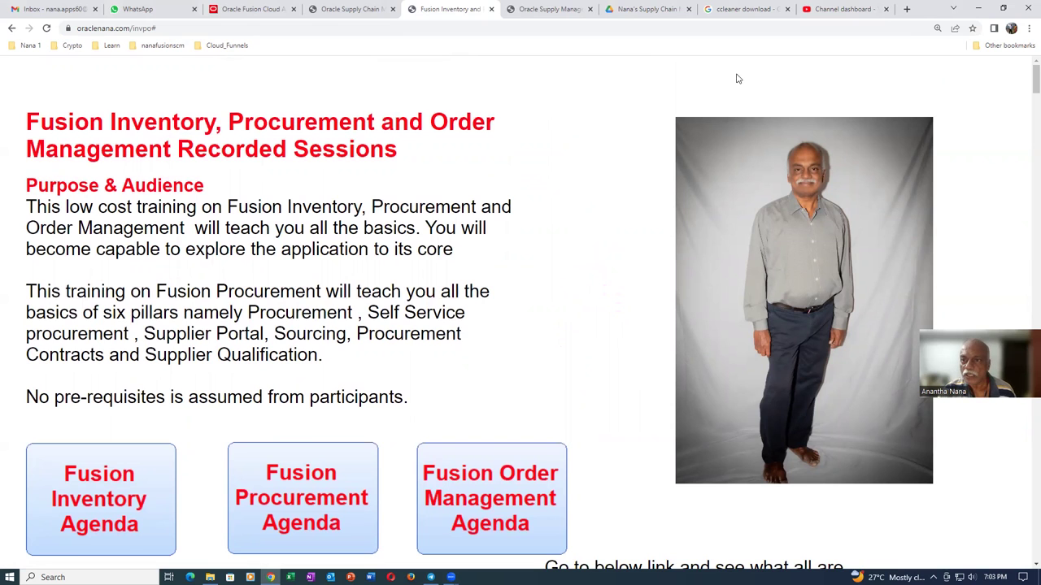
- Open SCM Documentation and Dumps.docx from the Fusion Inventory Records - 24th Sep 22 folder in Google Drive
{"action": "left_click", "coordinate": [647, 9]}
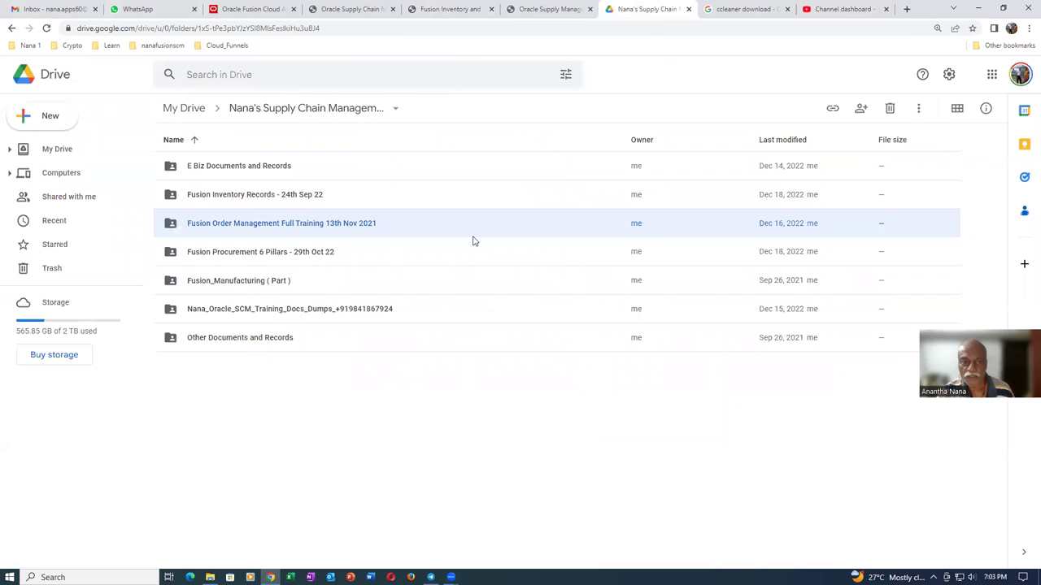
{"action": "left_click", "coordinate": [319, 337]}
{"action": "left_click", "coordinate": [430, 310]}
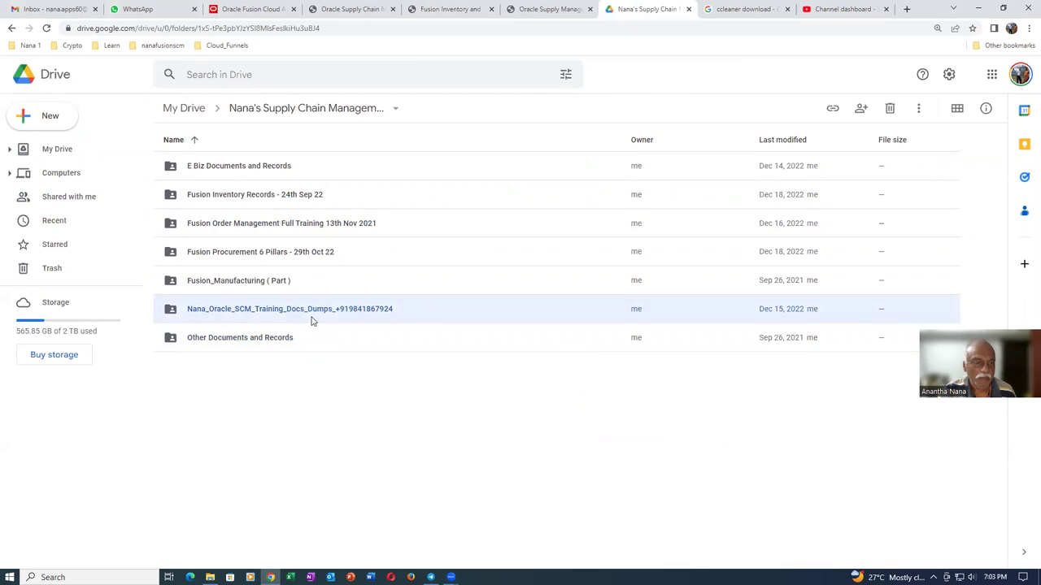
{"action": "double_click", "coordinate": [343, 200]}
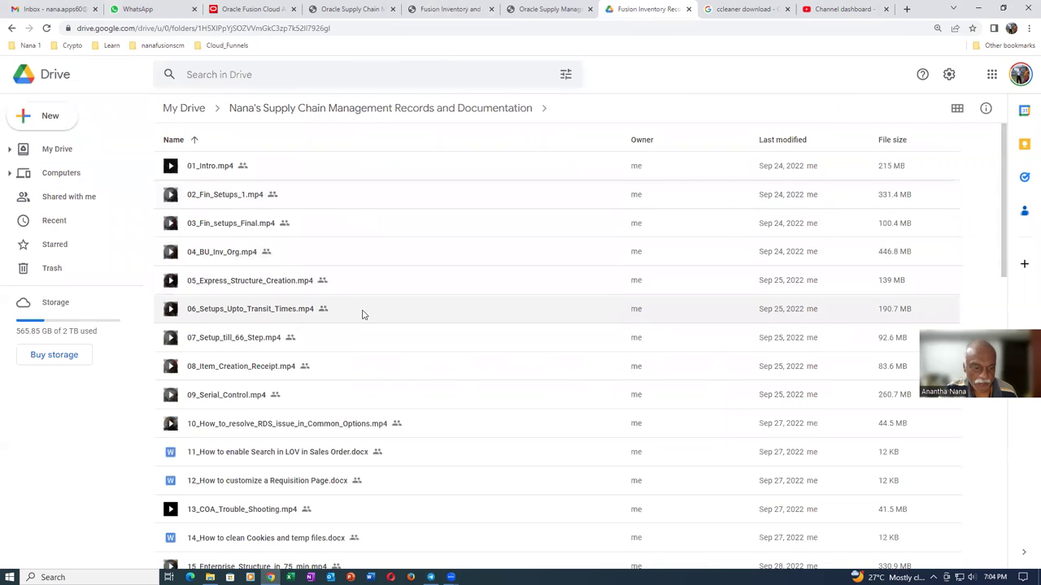
{"action": "scroll", "coordinate": [360, 315], "scroll_direction": "down", "scroll_amount": 2}
{"action": "scroll", "coordinate": [360, 318], "scroll_direction": "down", "scroll_amount": 9}
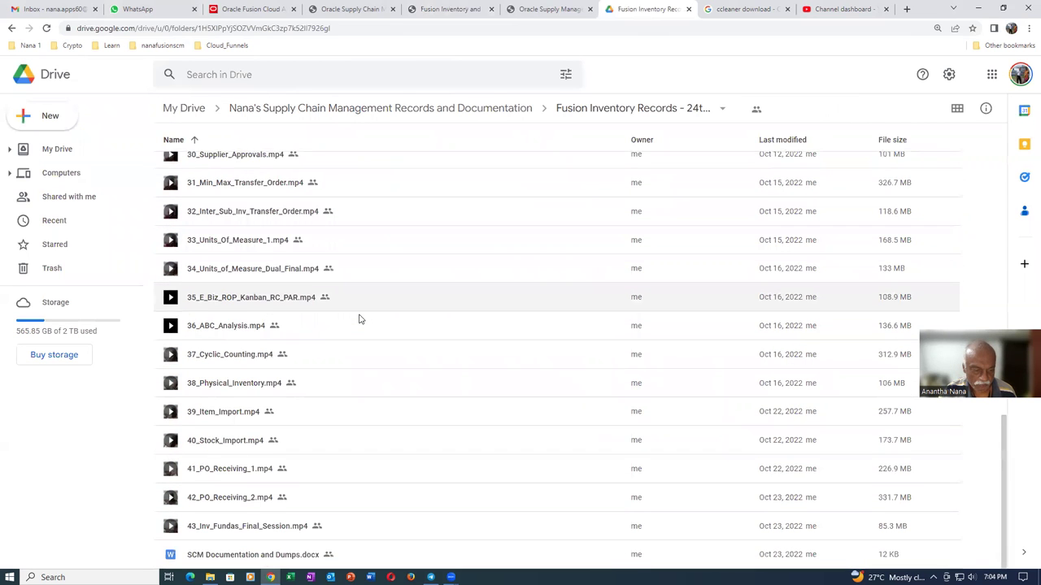
{"action": "double_click", "coordinate": [385, 563]}
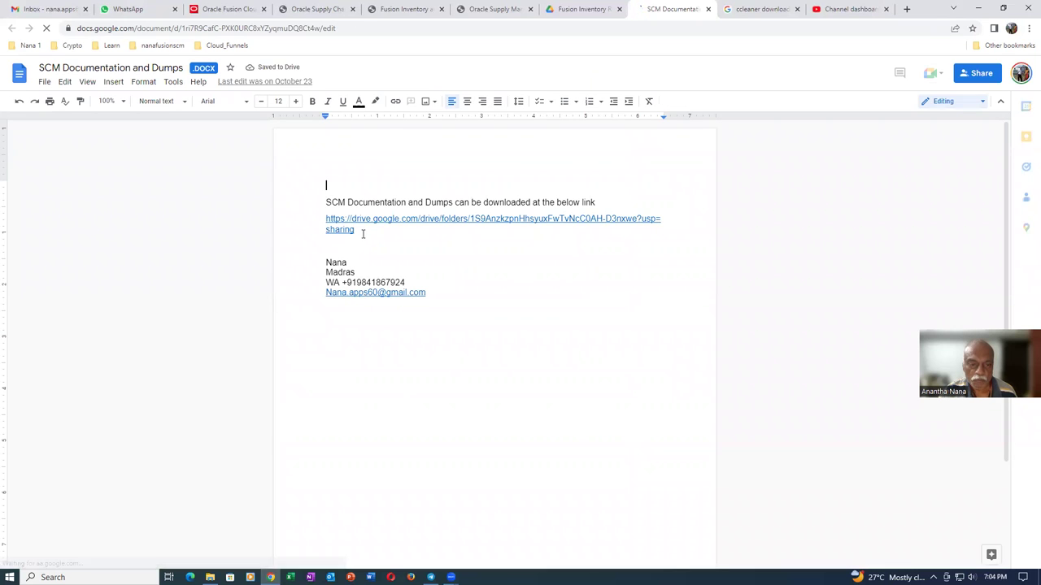
- Copy the documentation link from the document, open it in a new browser tab and select the Useful_Dumps_Docs folder
{"action": "left_click_drag", "start_coordinate": [358, 231], "coordinate": [319, 220]}
{"action": "key", "text": "ctrl+c"}
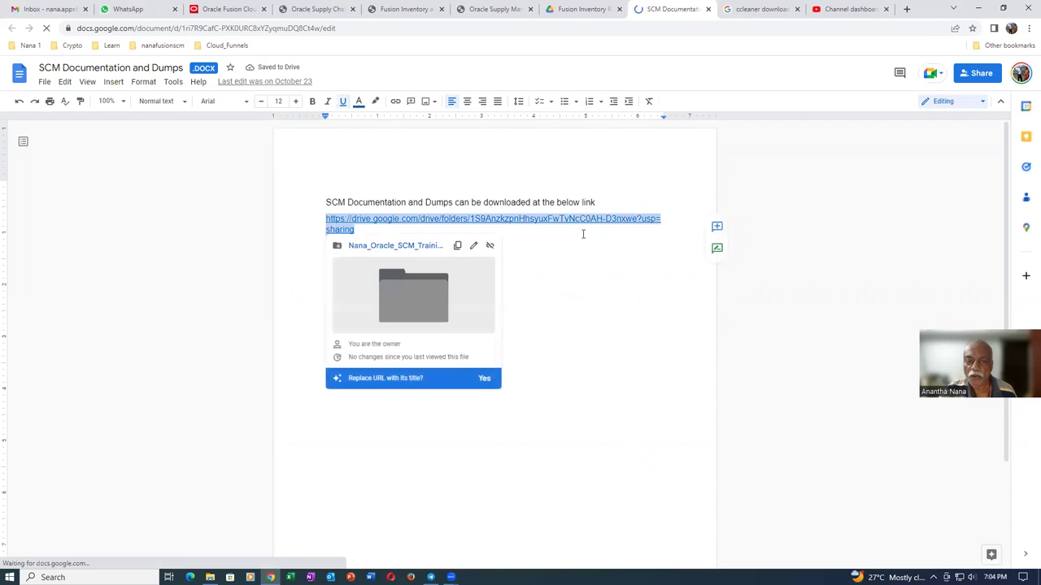
{"action": "left_click", "coordinate": [908, 10]}
{"action": "key", "text": "ctrl+v"}
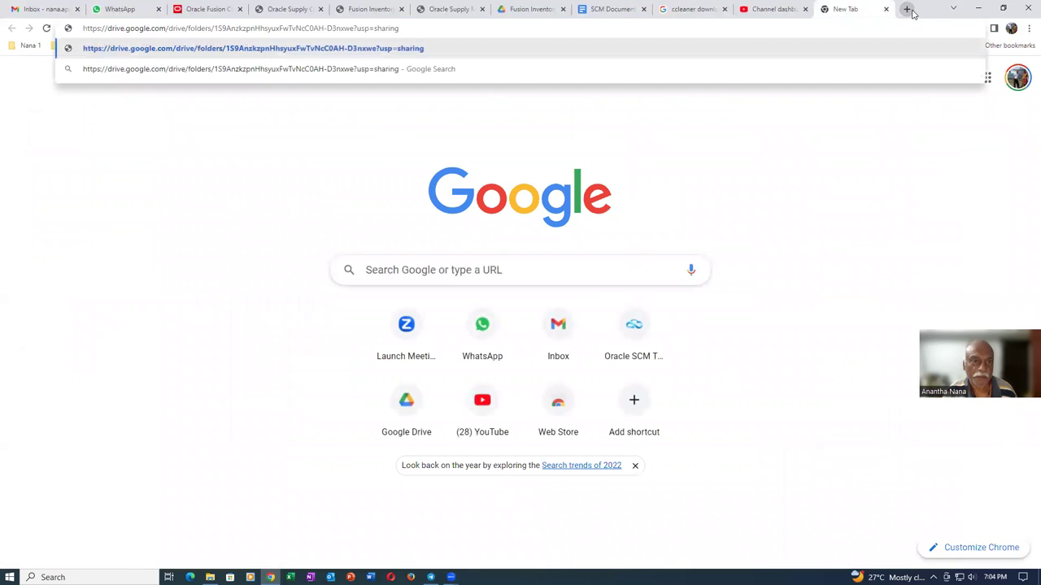
{"action": "key", "text": "Return"}
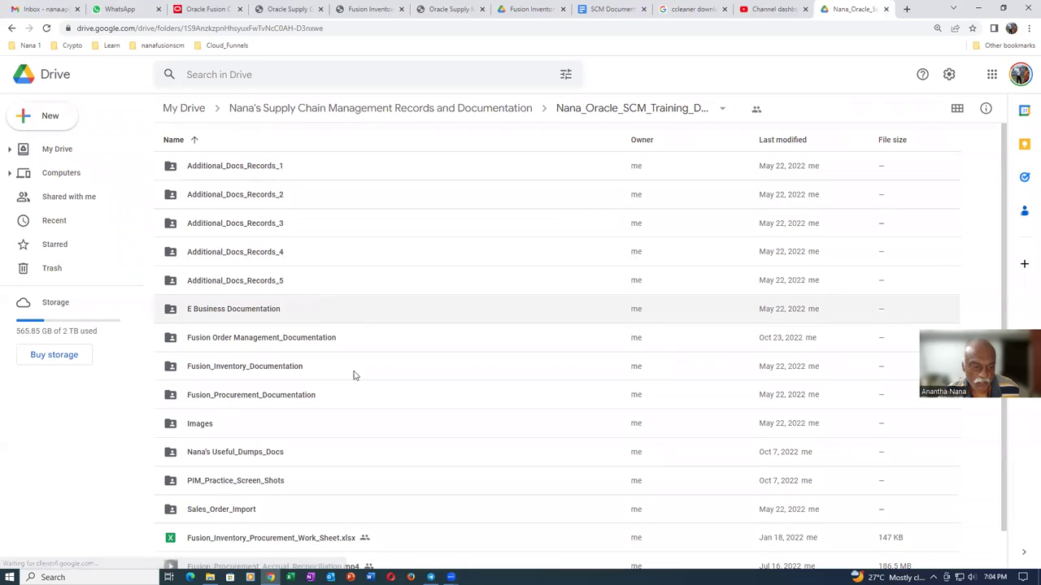
{"action": "left_click", "coordinate": [322, 459]}
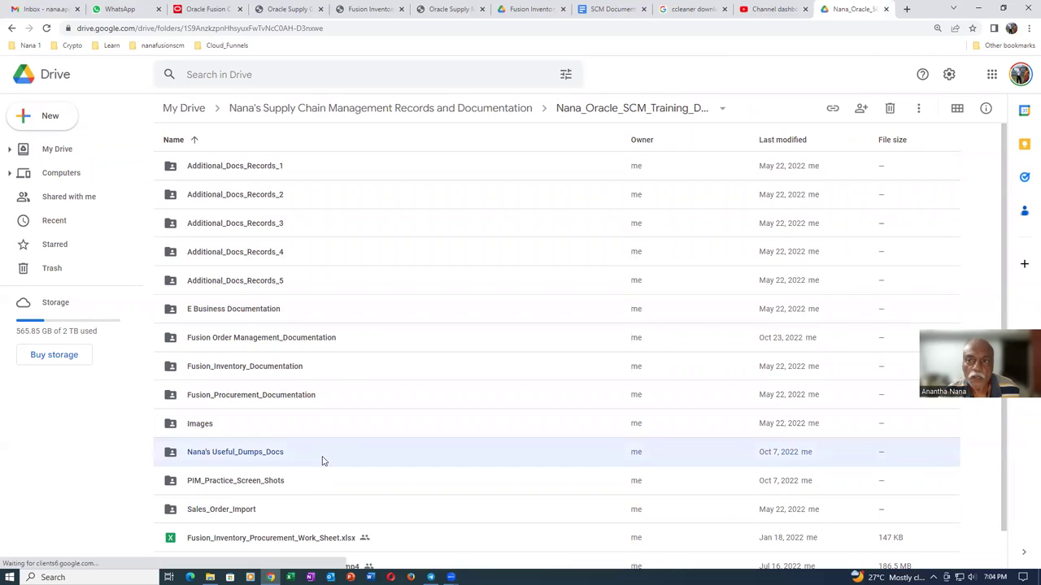
- Close the linked Drive folder and the SCM Documentation and Dumps document, and return to the YouTube Studio dashboard
{"action": "left_click", "coordinate": [888, 9]}
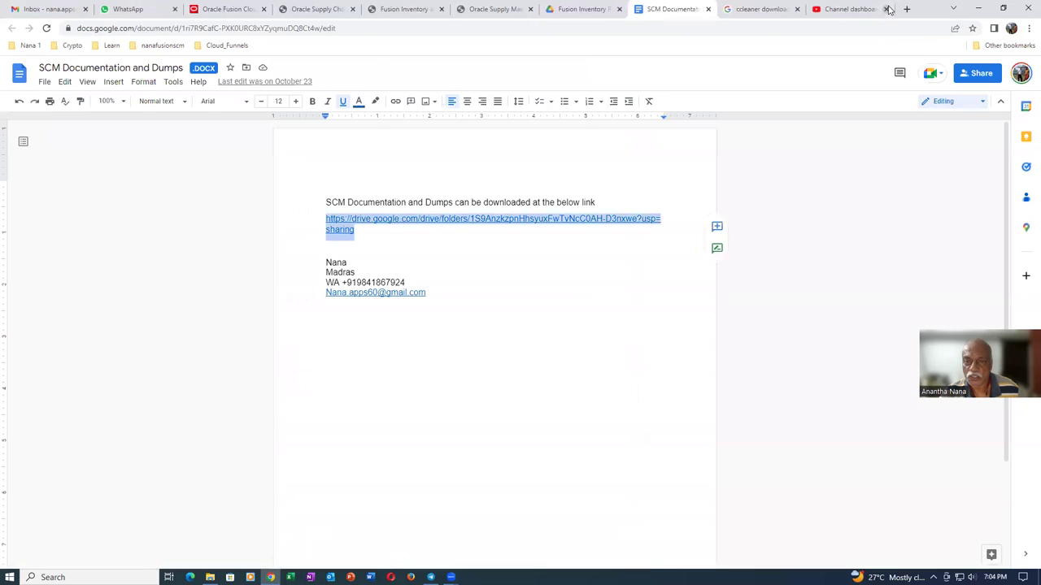
{"action": "left_click", "coordinate": [561, 253]}
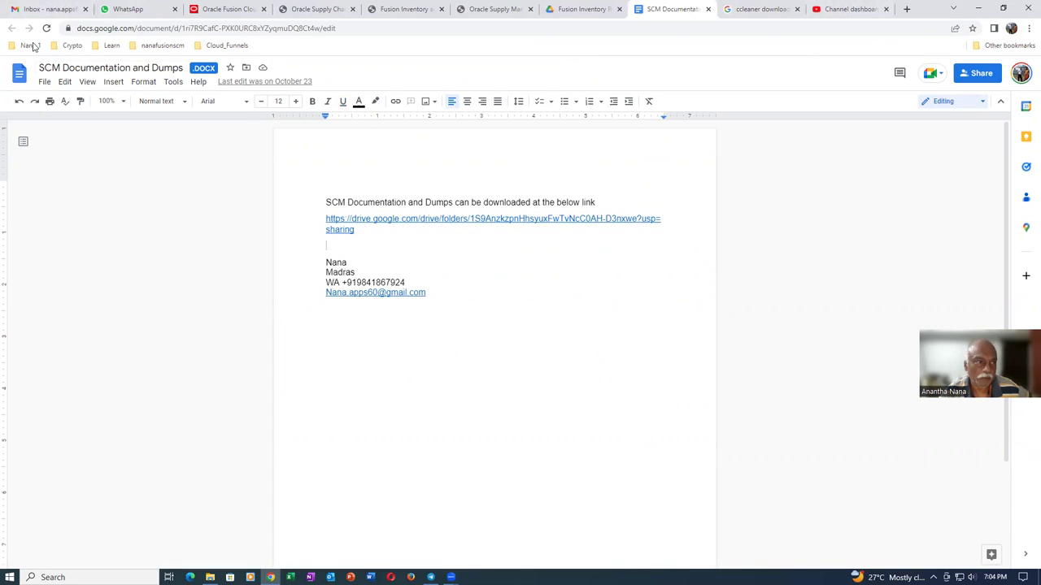
{"action": "left_click", "coordinate": [710, 12]}
{"action": "left_click", "coordinate": [843, 11]}
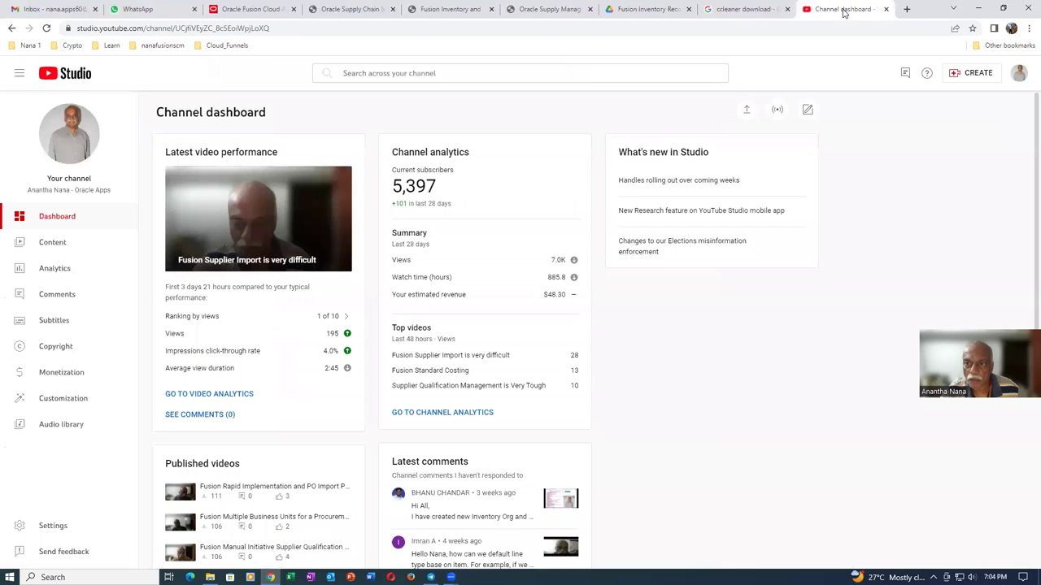
- Return to Google Drive and open the trainer's Supply Chain Management Records and Documentation folder from My Drive
{"action": "left_click", "coordinate": [642, 9]}
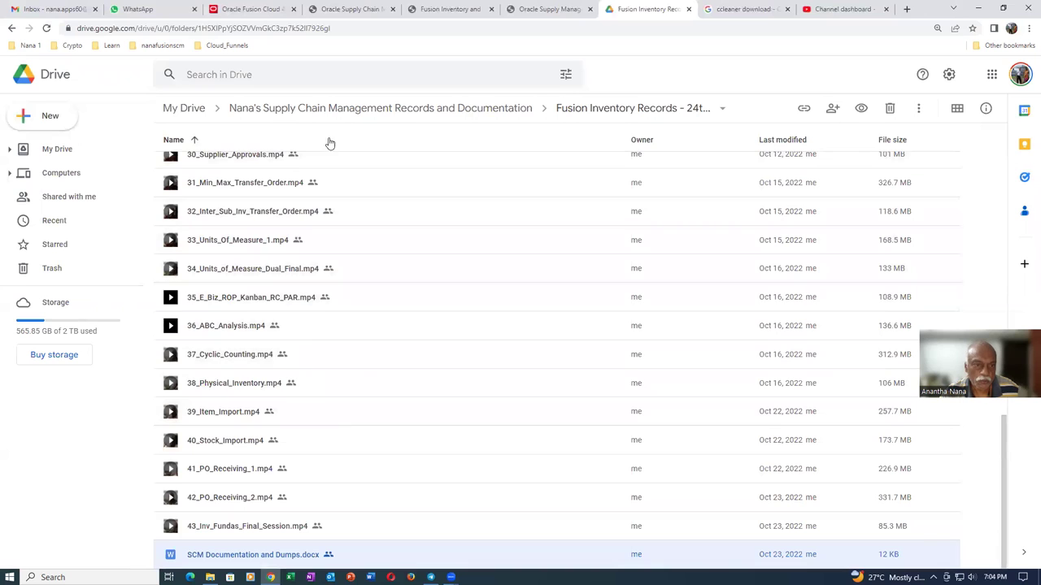
{"action": "left_click", "coordinate": [175, 108]}
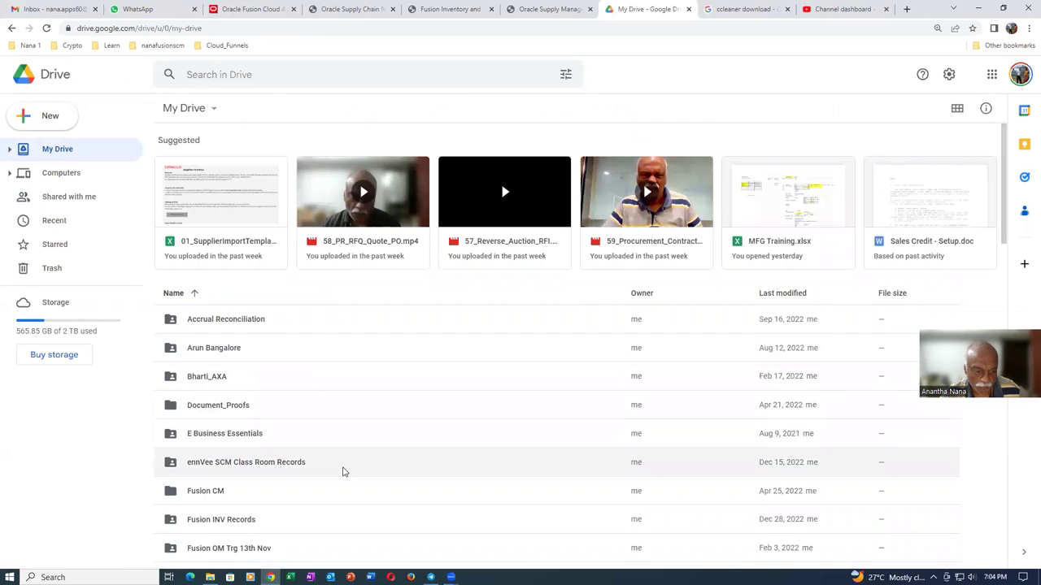
{"action": "scroll", "coordinate": [341, 472], "scroll_direction": "down", "scroll_amount": 5}
{"action": "scroll", "coordinate": [404, 401], "scroll_direction": "down", "scroll_amount": 3}
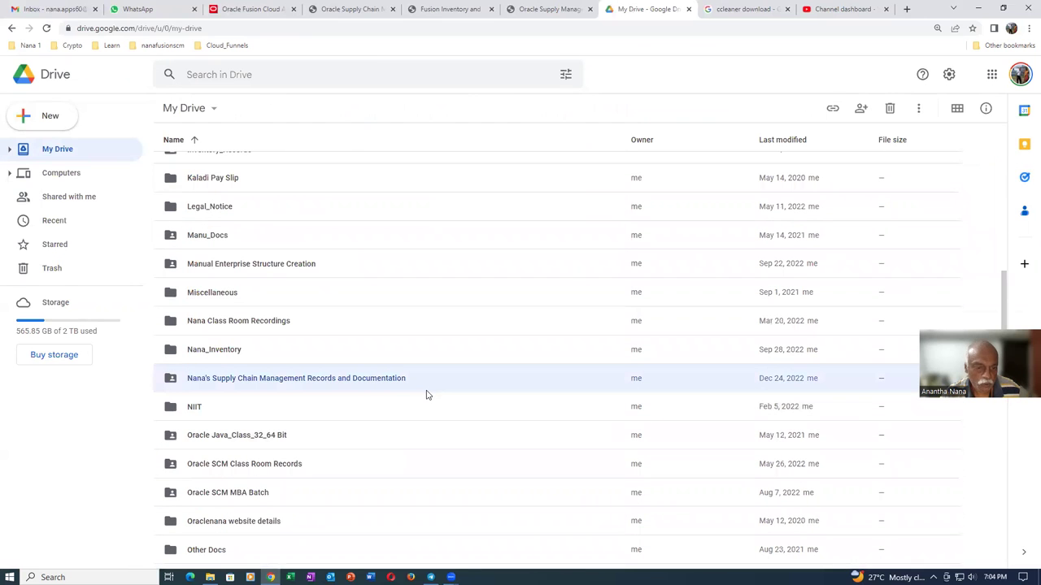
{"action": "double_click", "coordinate": [426, 387]}
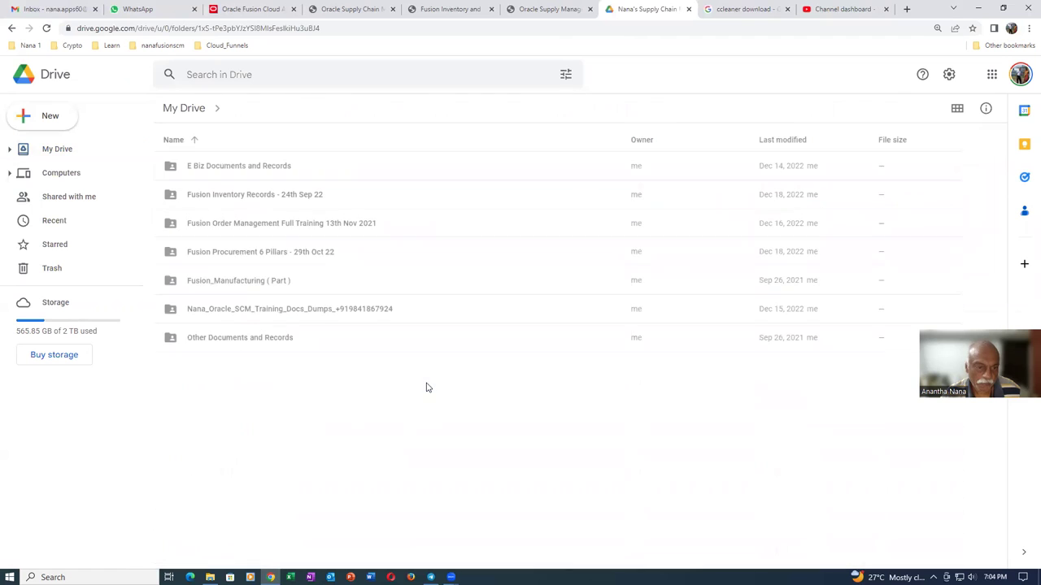
- Open "Download SCM Documentation and Dumps from this word file.docx" from the Fusion Procurement 6 Pillars - 29th Oct 22 folder
{"action": "double_click", "coordinate": [401, 261]}
{"action": "scroll", "coordinate": [409, 383], "scroll_direction": "down", "scroll_amount": 3}
{"action": "scroll", "coordinate": [412, 383], "scroll_direction": "down", "scroll_amount": 15}
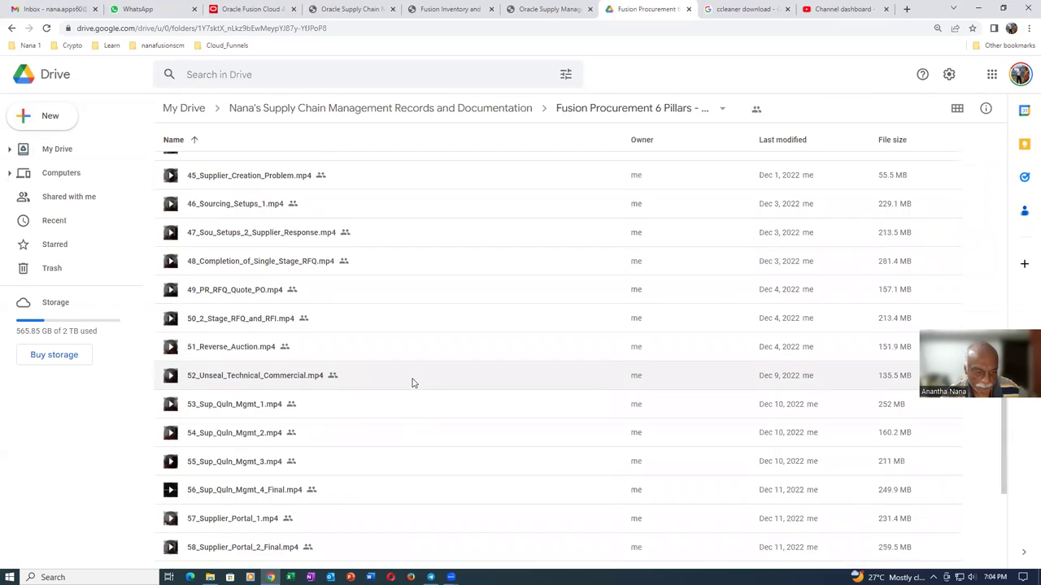
{"action": "scroll", "coordinate": [411, 383], "scroll_direction": "down", "scroll_amount": 4}
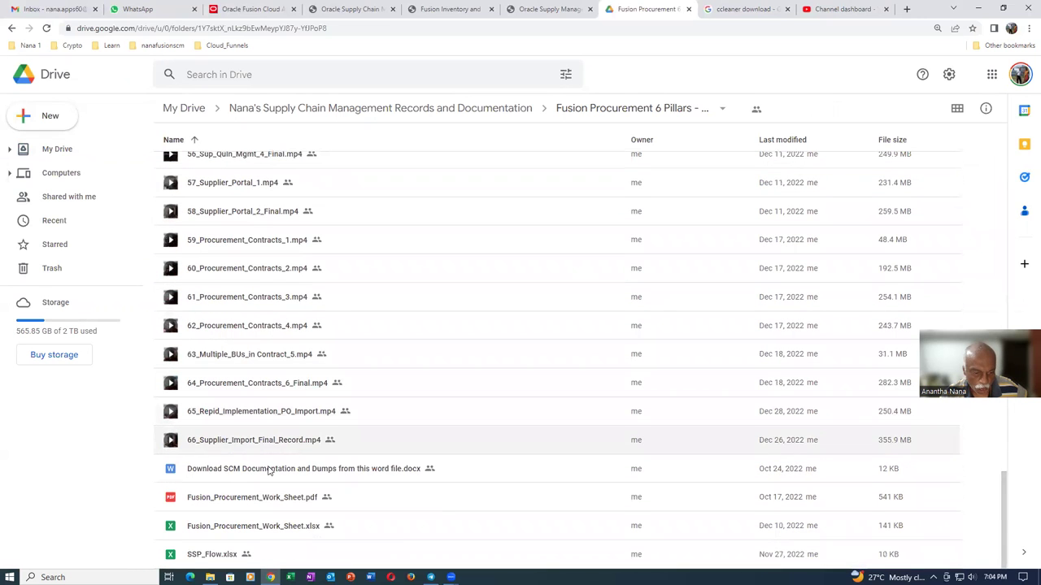
{"action": "double_click", "coordinate": [467, 469]}
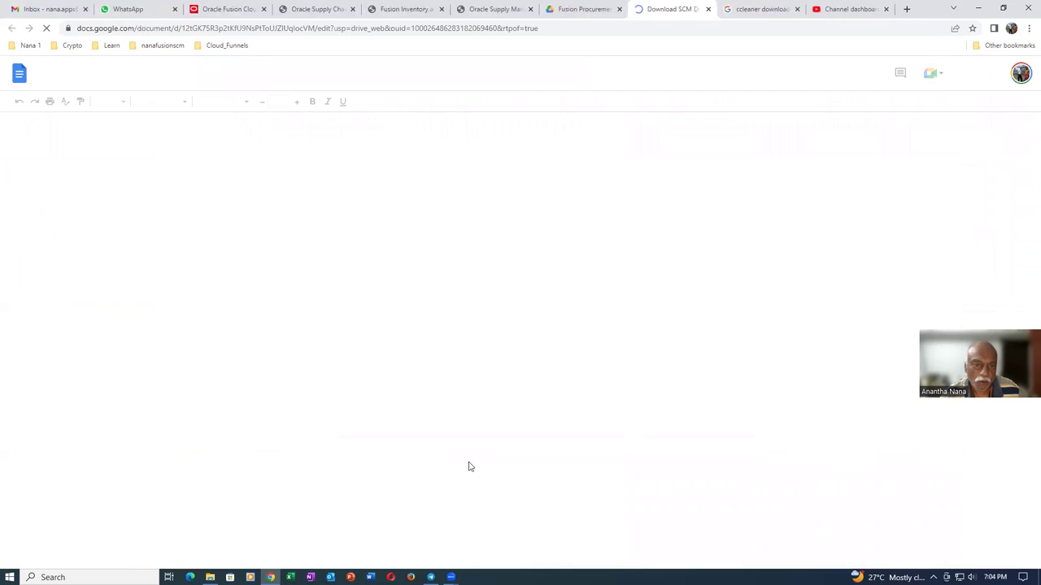
{"action": "left_click", "coordinate": [378, 242]}
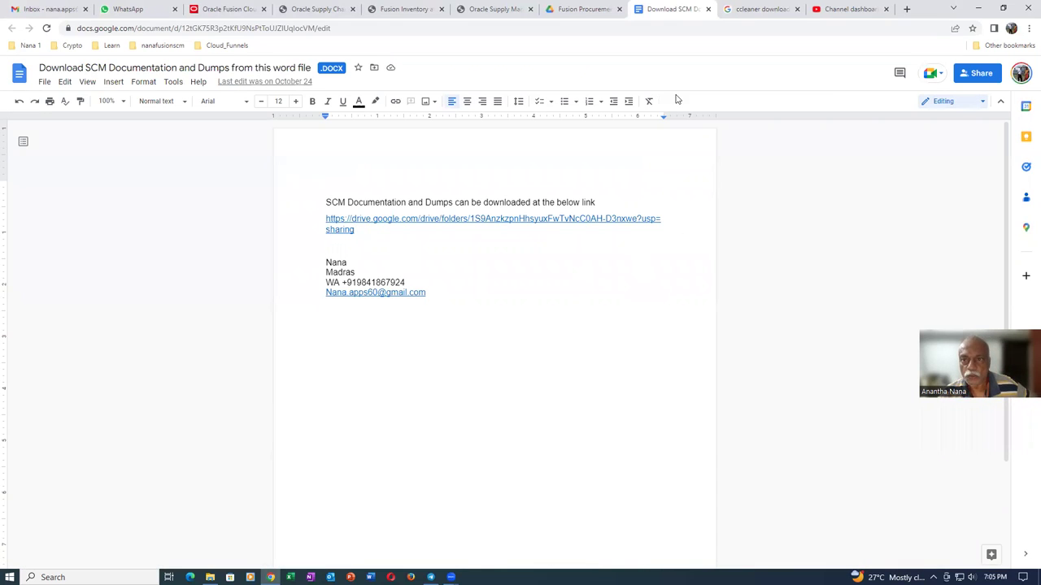
- Go back from the Fusion Procurement folder to My Drive and reopen the Supply Chain Management Records and Documentation folder
{"action": "left_click", "coordinate": [583, 9]}
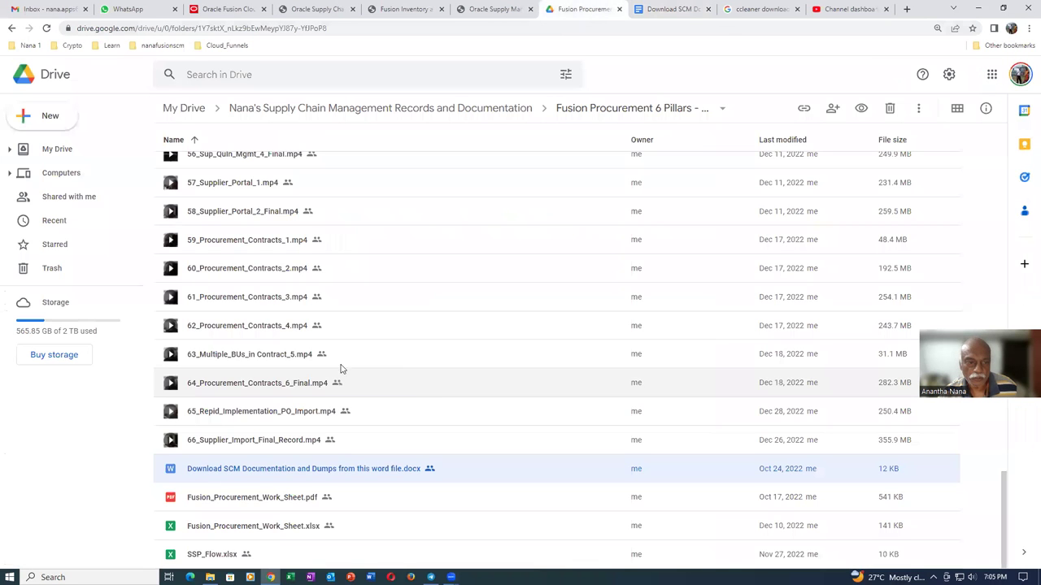
{"action": "left_click", "coordinate": [176, 109]}
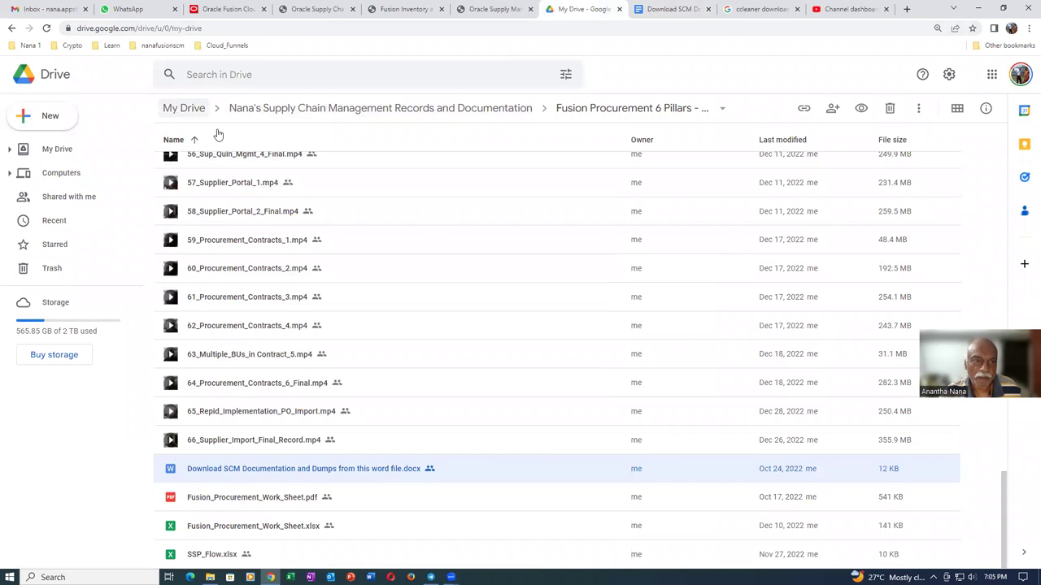
{"action": "scroll", "coordinate": [322, 494], "scroll_direction": "down", "scroll_amount": 7}
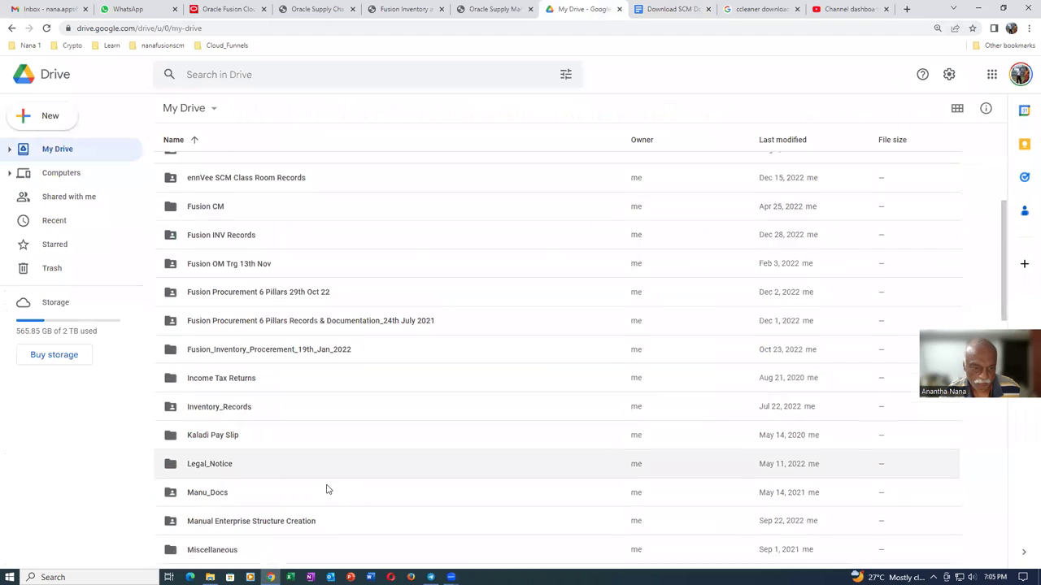
{"action": "double_click", "coordinate": [471, 379]}
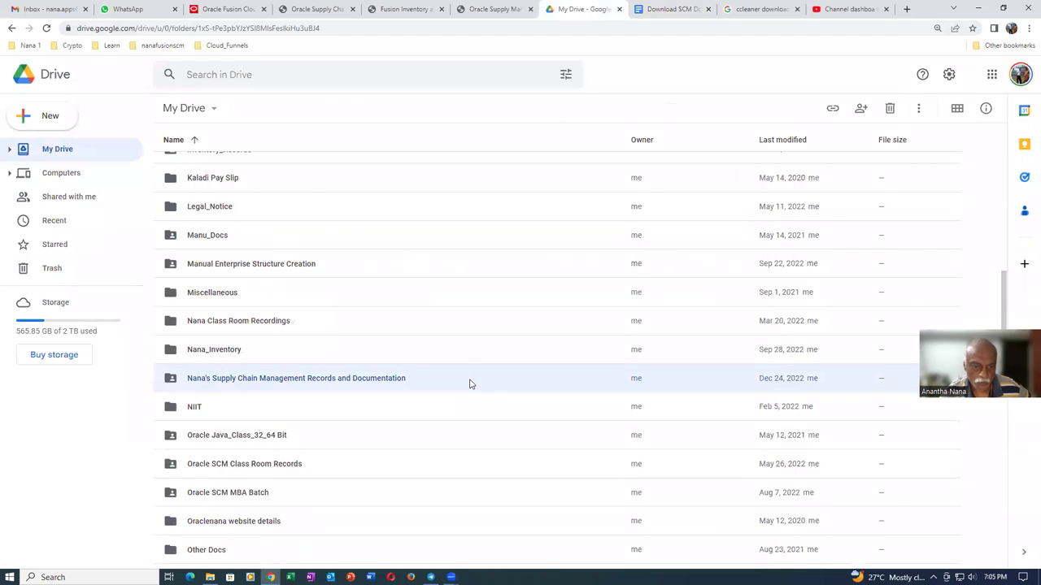
- Open the Oracle SCM Training Docs Dumps folder and point out its E Business, Inventory, Procurement and Order Management documentation folders
{"action": "left_click", "coordinate": [429, 314]}
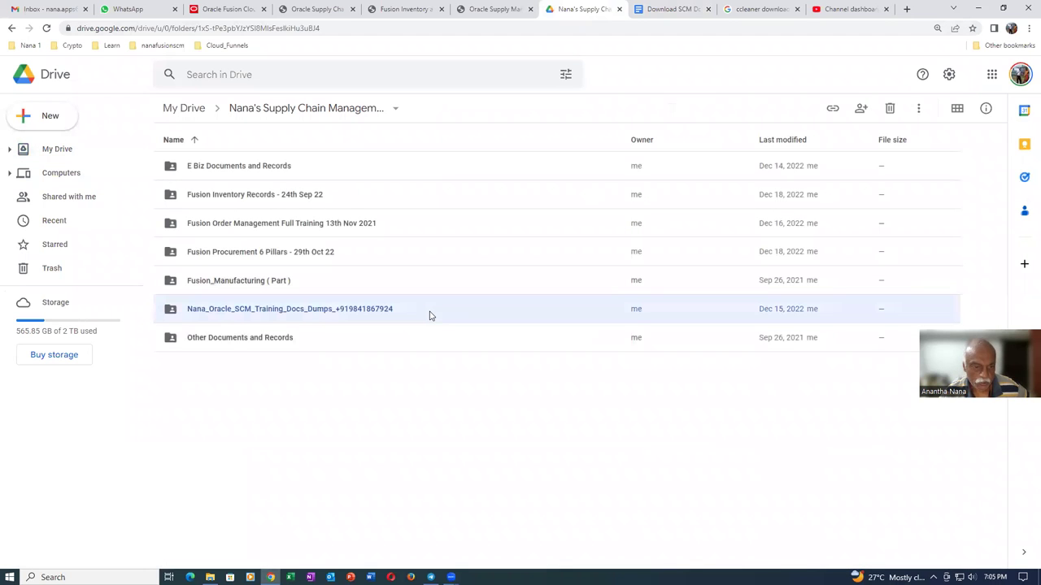
{"action": "double_click", "coordinate": [430, 315]}
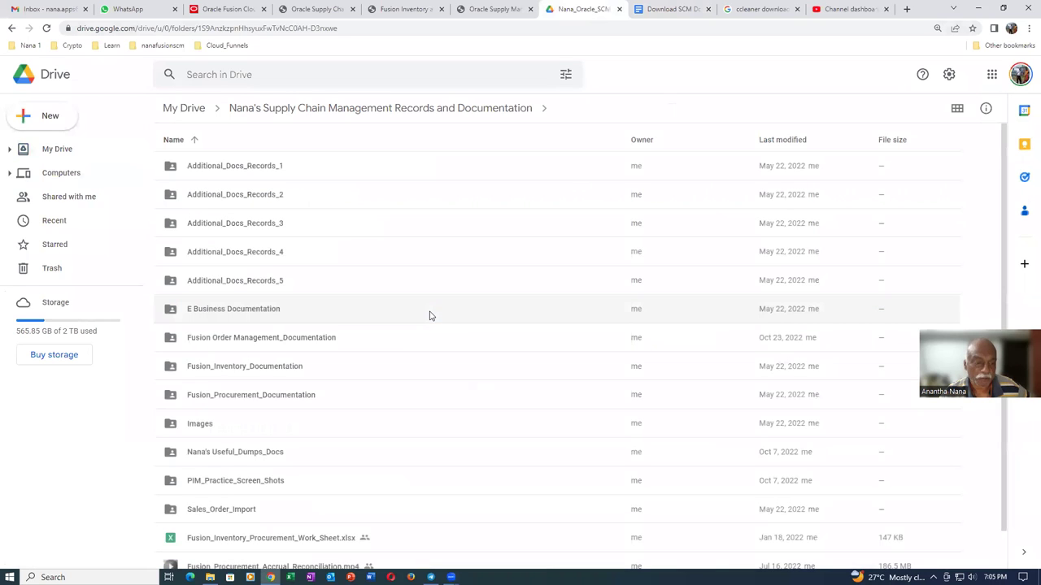
{"action": "left_click", "coordinate": [317, 322]}
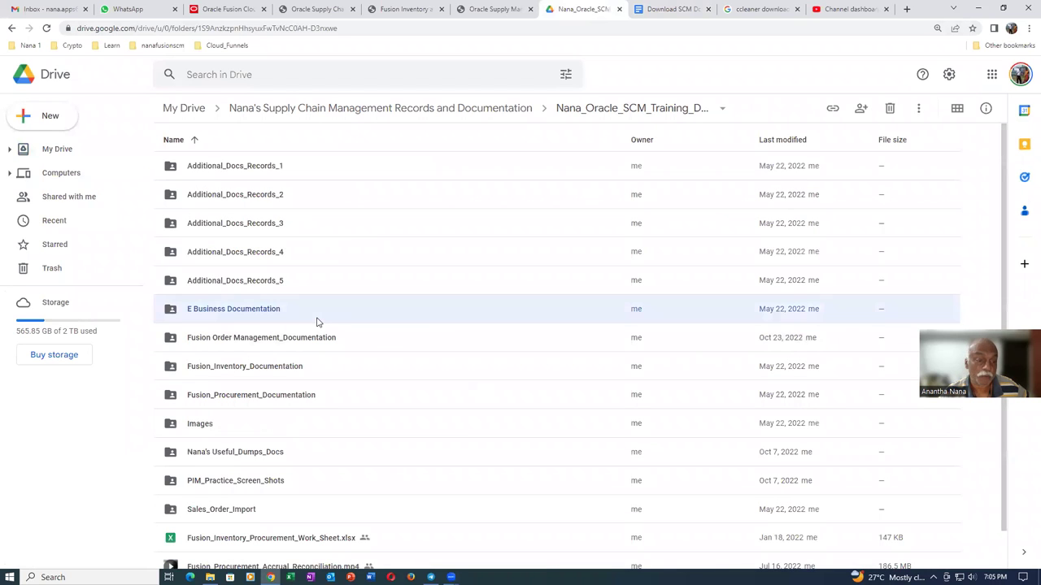
{"action": "left_click", "coordinate": [363, 366]}
{"action": "left_click", "coordinate": [356, 394]}
{"action": "left_click", "coordinate": [375, 348]}
- Look through the rest of the training folder, highlight the Useful_Dumps_Docs folder, and clear the selection
{"action": "scroll", "coordinate": [399, 483], "scroll_direction": "down", "scroll_amount": 2}
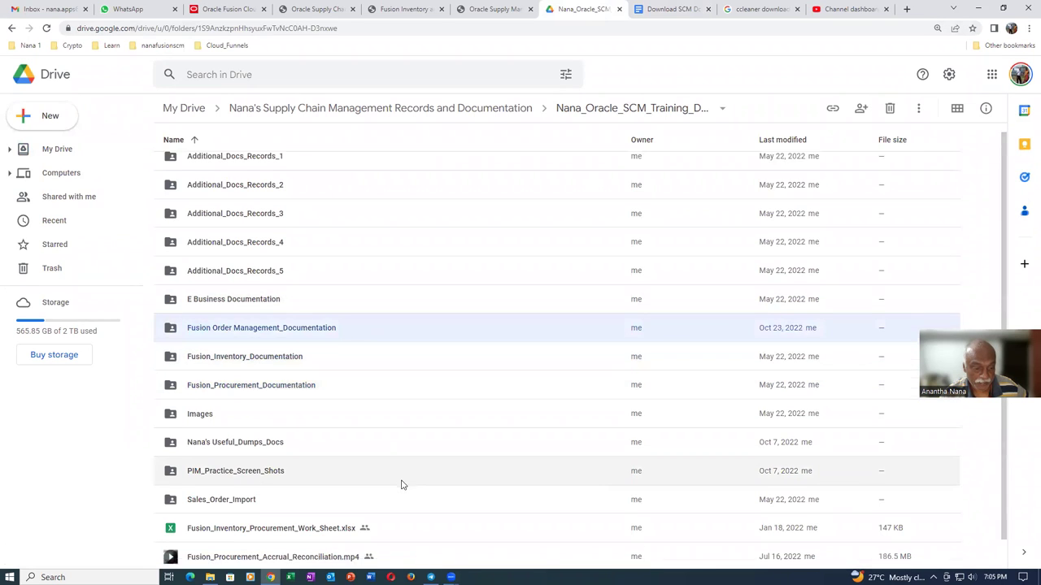
{"action": "left_click", "coordinate": [342, 405]}
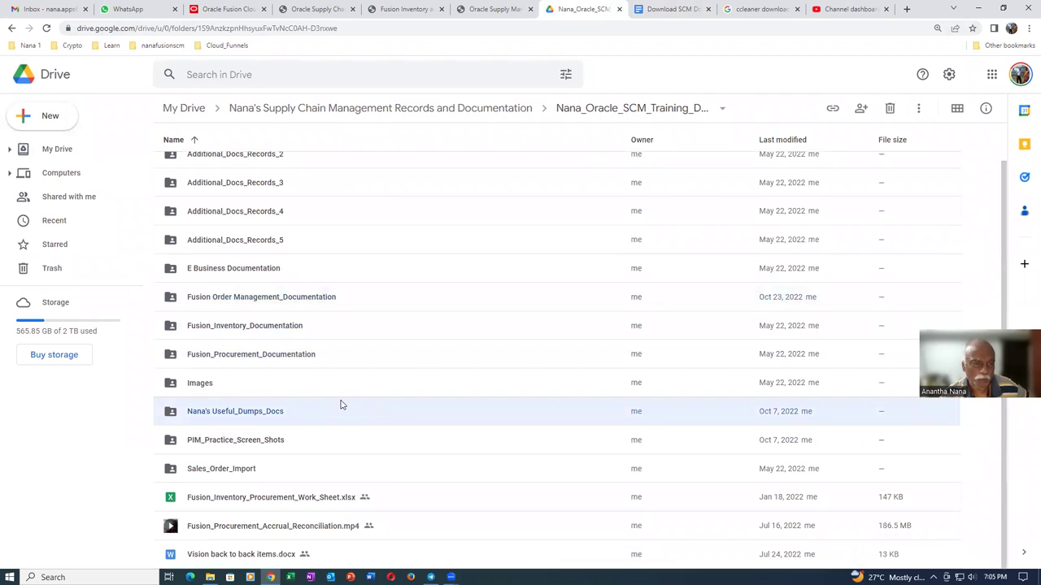
{"action": "scroll", "coordinate": [342, 406], "scroll_direction": "up", "scroll_amount": 1}
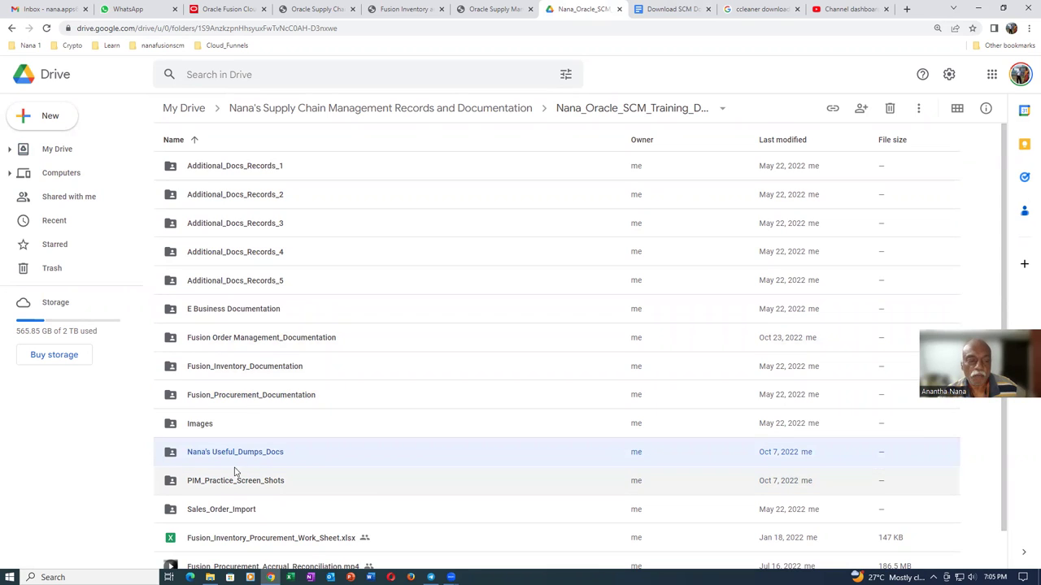
{"action": "left_click", "coordinate": [89, 478]}
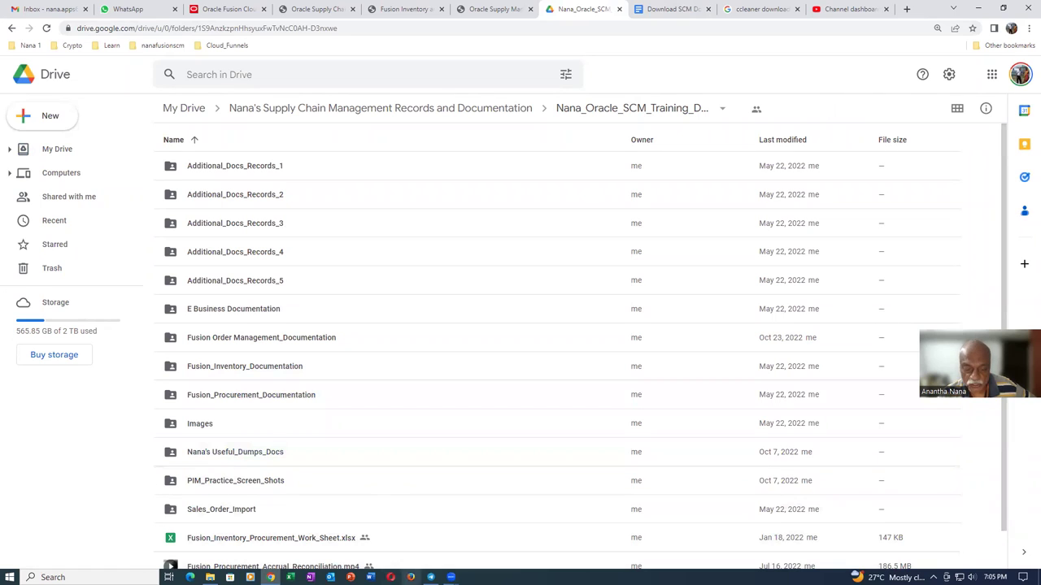
- Switch to Telegram and browse back through the earlier December messages in the Past Student's Group
{"action": "left_click", "coordinate": [431, 577]}
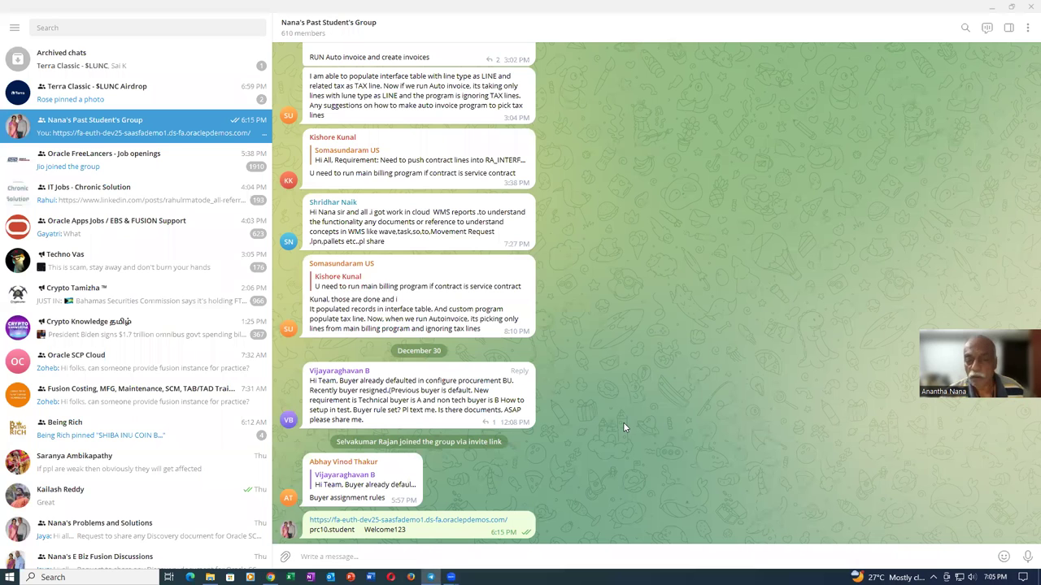
{"action": "scroll", "coordinate": [622, 422], "scroll_direction": "up", "scroll_amount": 6}
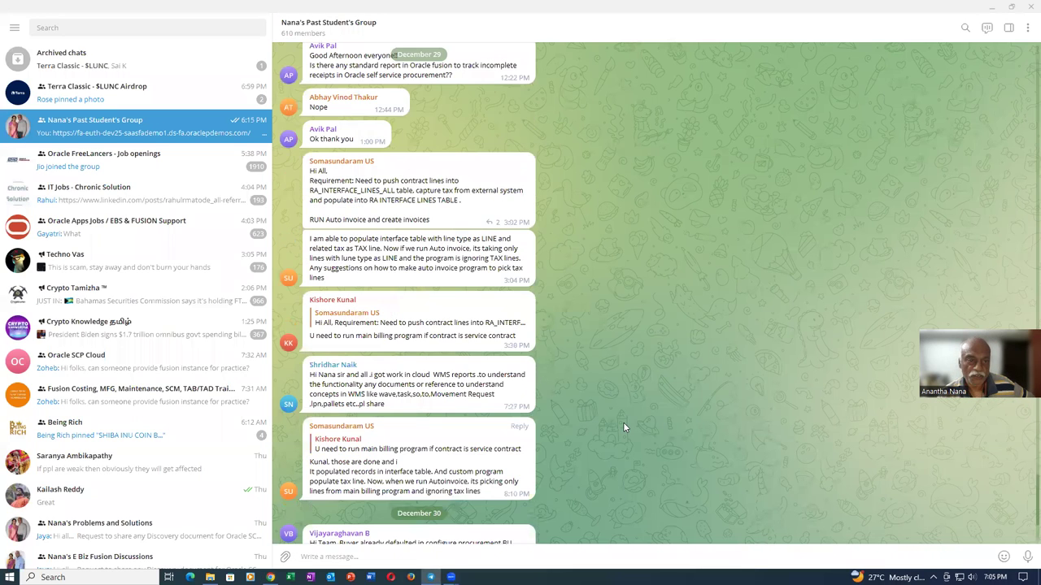
{"action": "scroll", "coordinate": [623, 428], "scroll_direction": "up", "scroll_amount": 10}
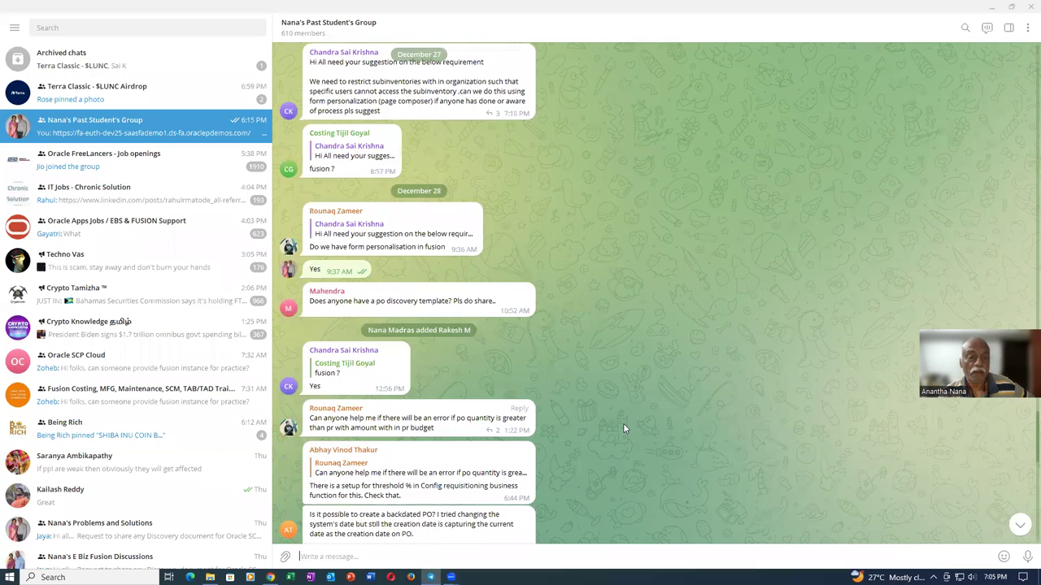
{"action": "scroll", "coordinate": [623, 429], "scroll_direction": "up", "scroll_amount": 3}
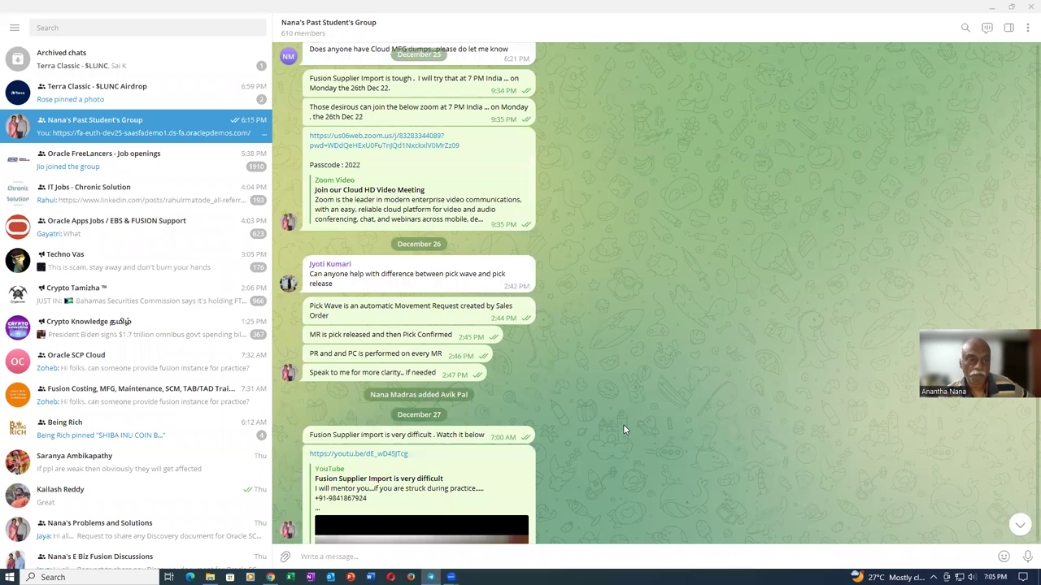
{"action": "scroll", "coordinate": [622, 430], "scroll_direction": "up", "scroll_amount": 3}
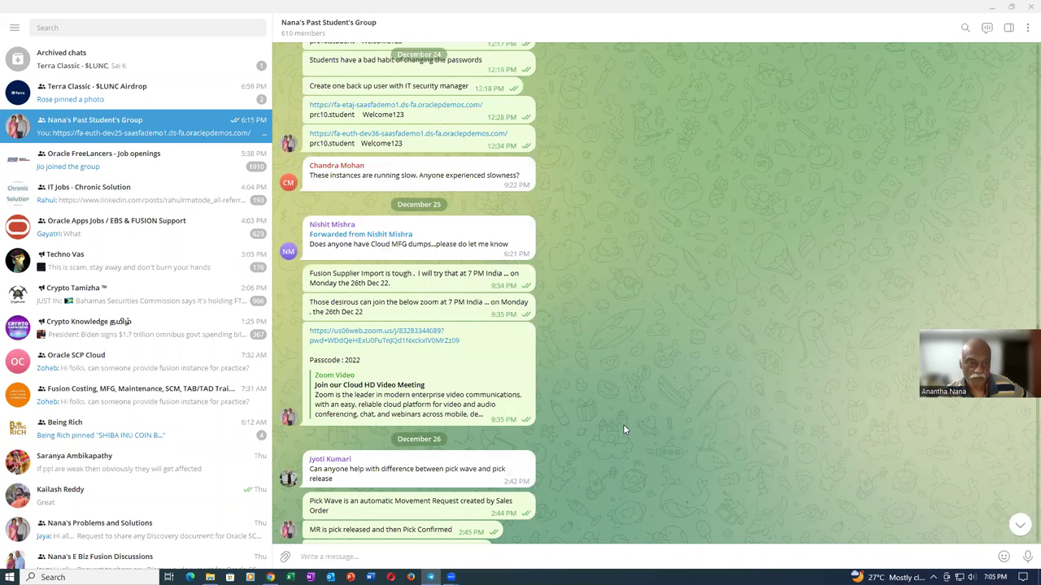